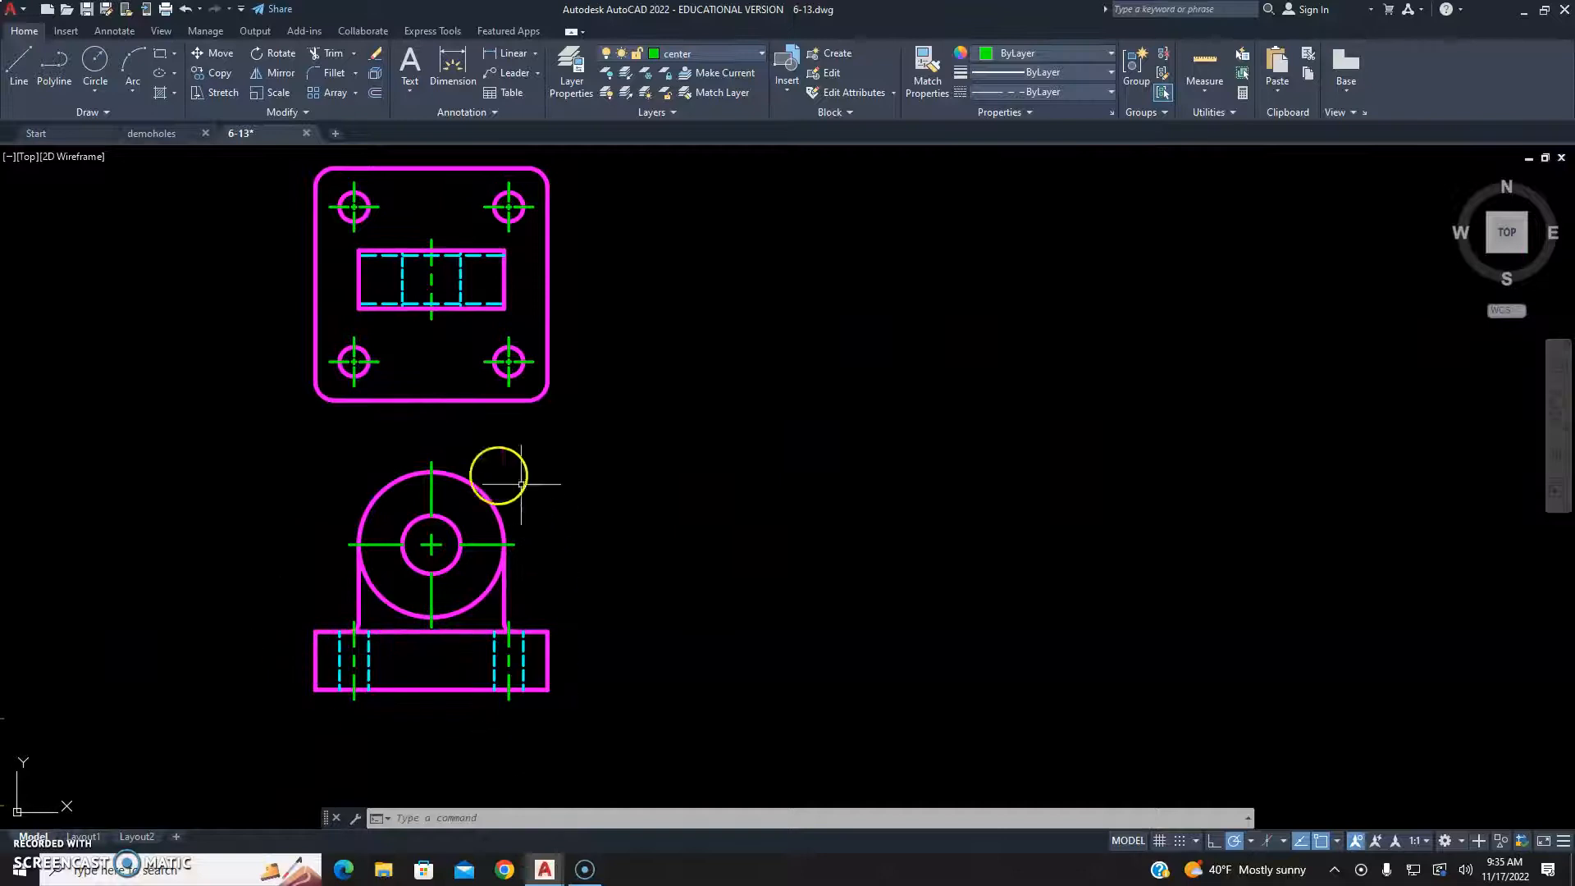
Examine the front view's base, hole lines and fillets, and the upright's hidden lines in the top view
scroll(418, 648, "up", 2)
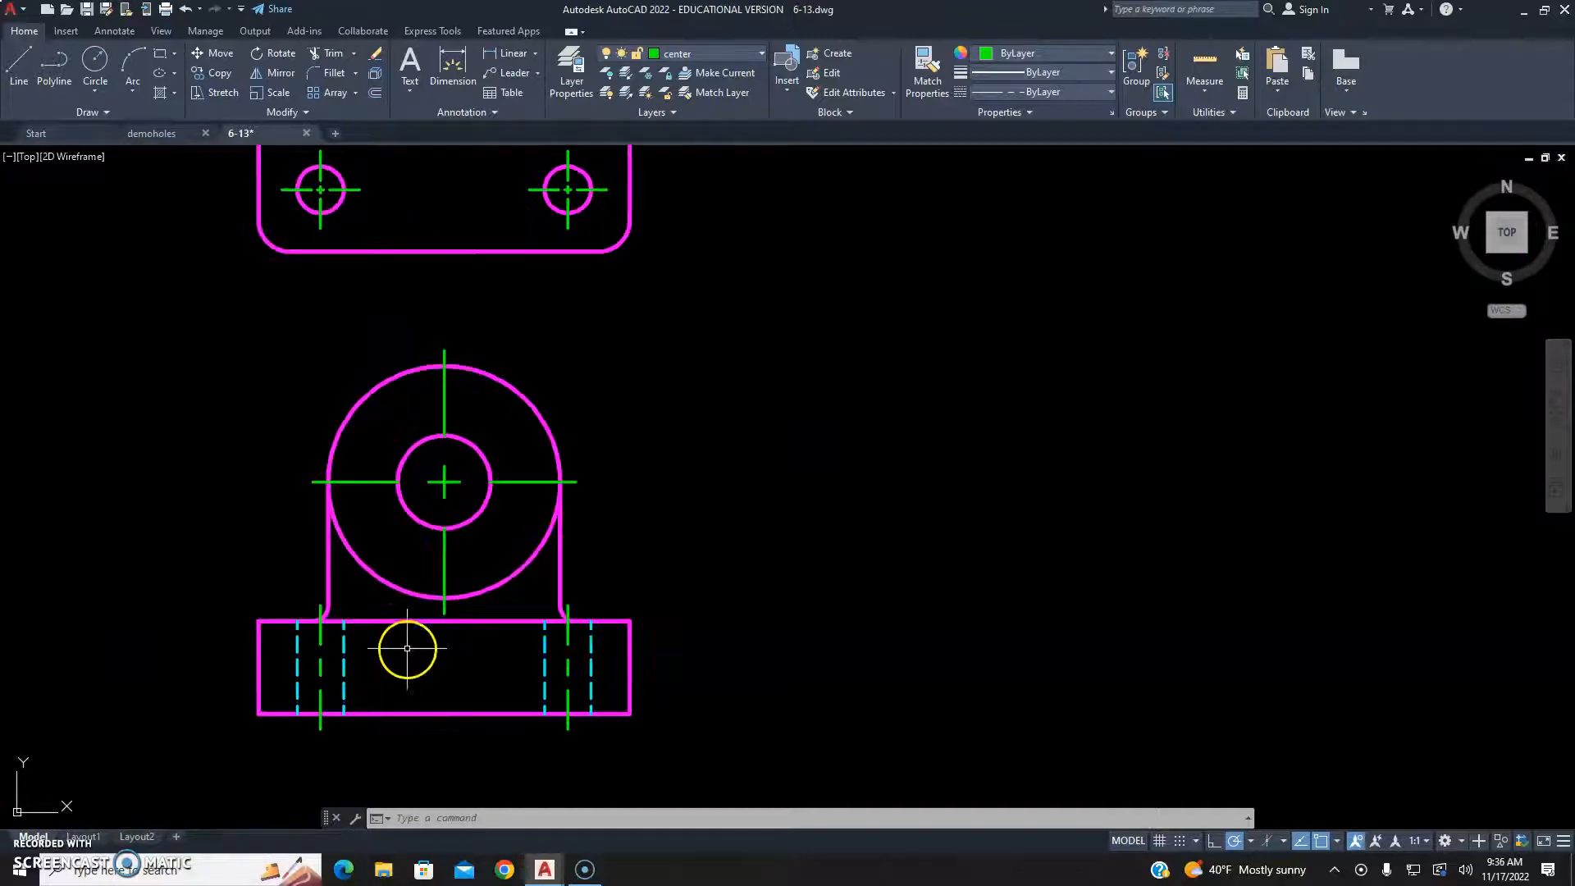
scroll(424, 608, "up", 2)
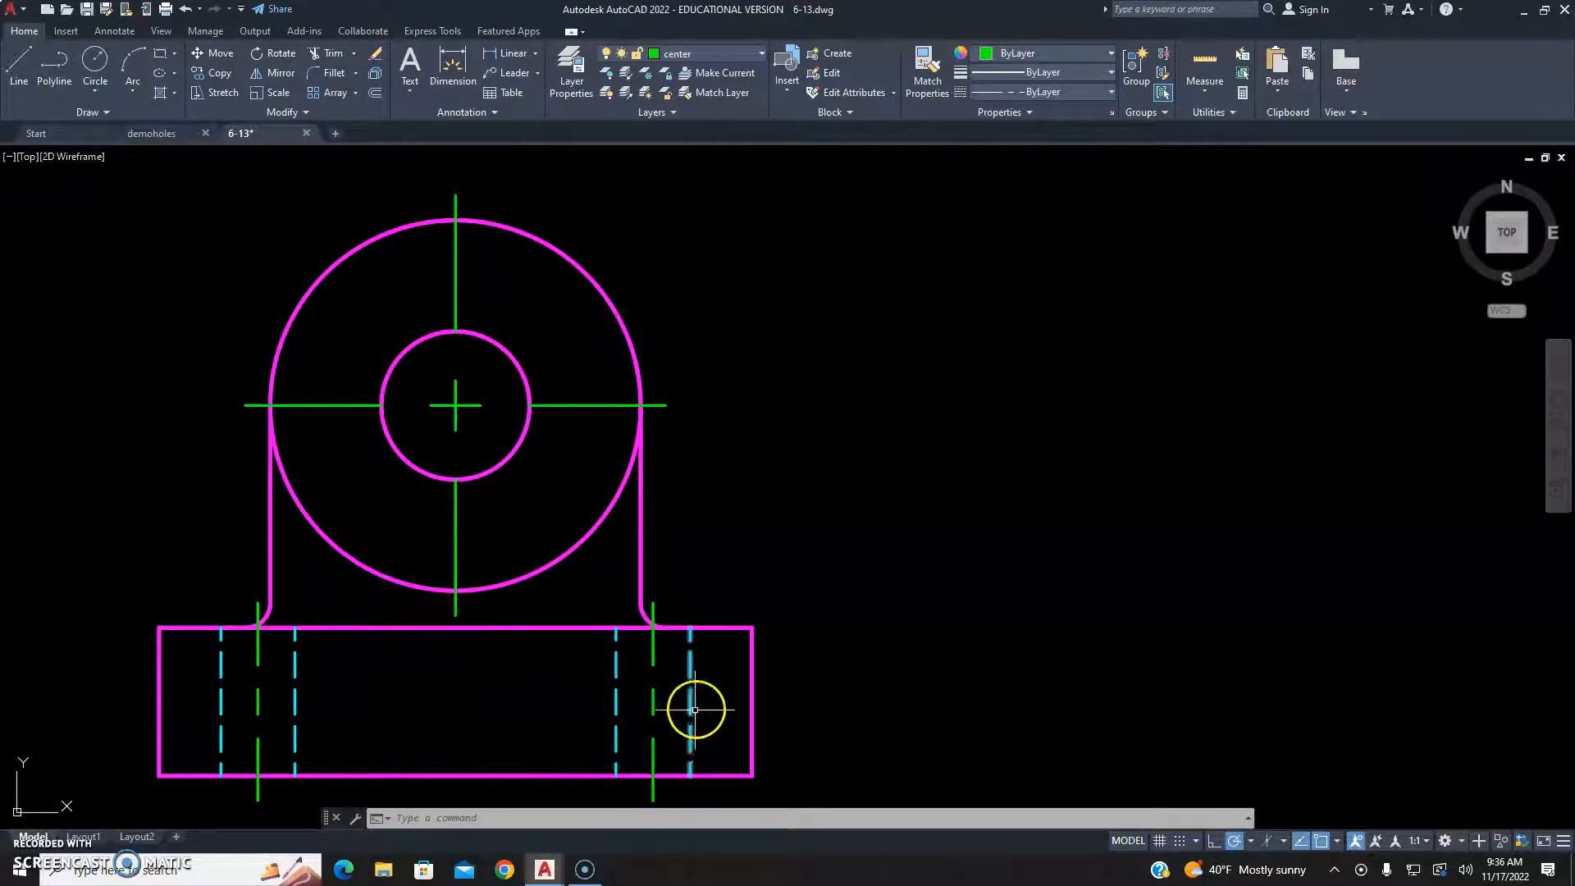
scroll(620, 637, "up", 8)
scroll(917, 545, "down", 8)
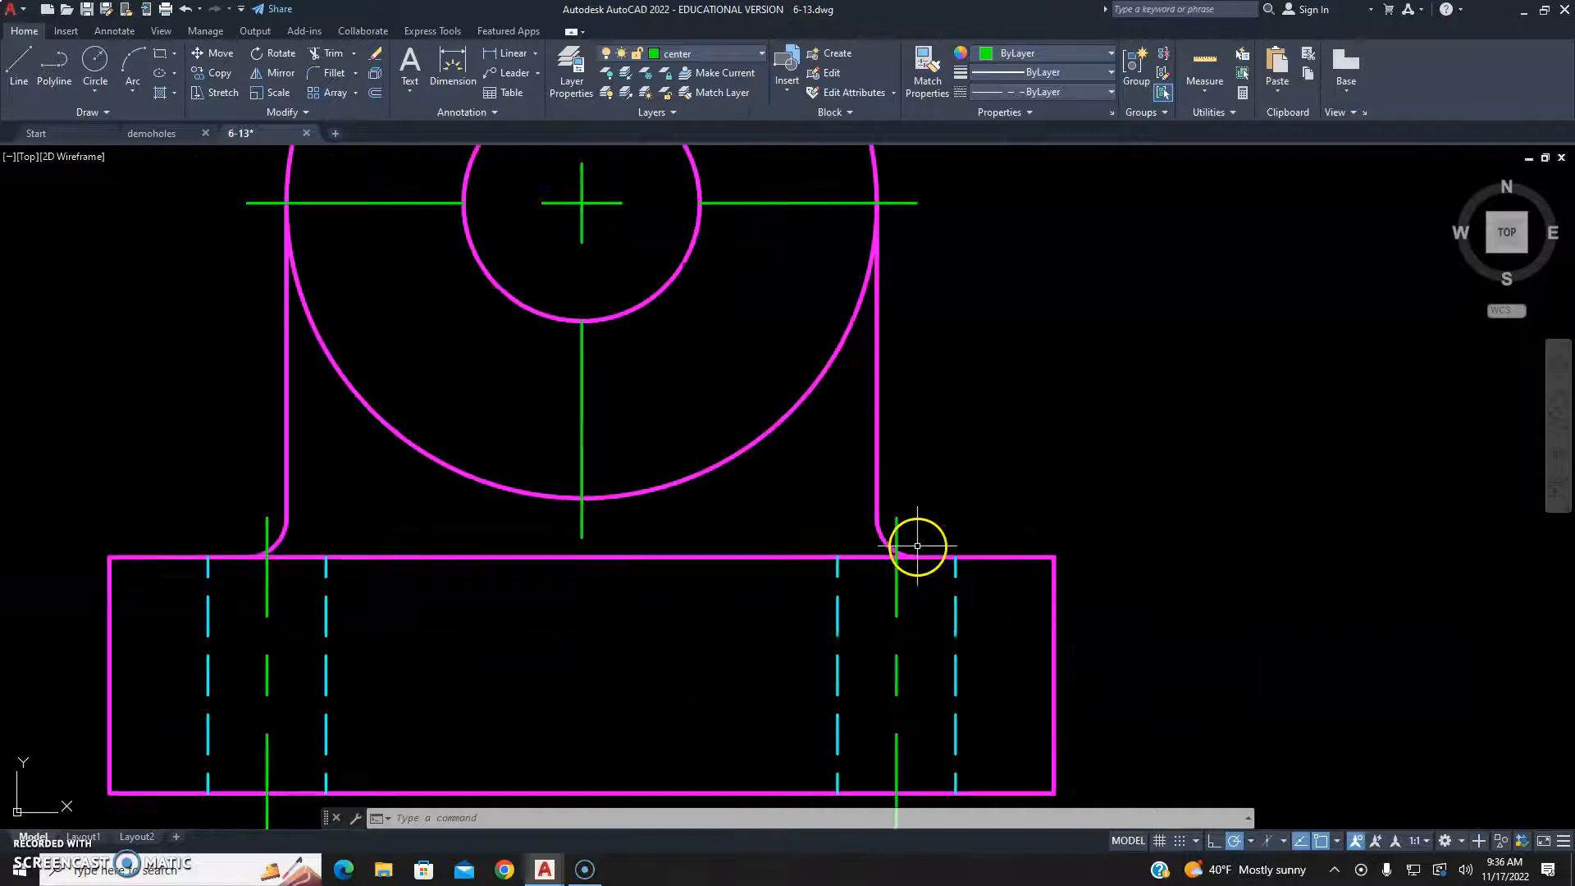
scroll(897, 535, "down", 2)
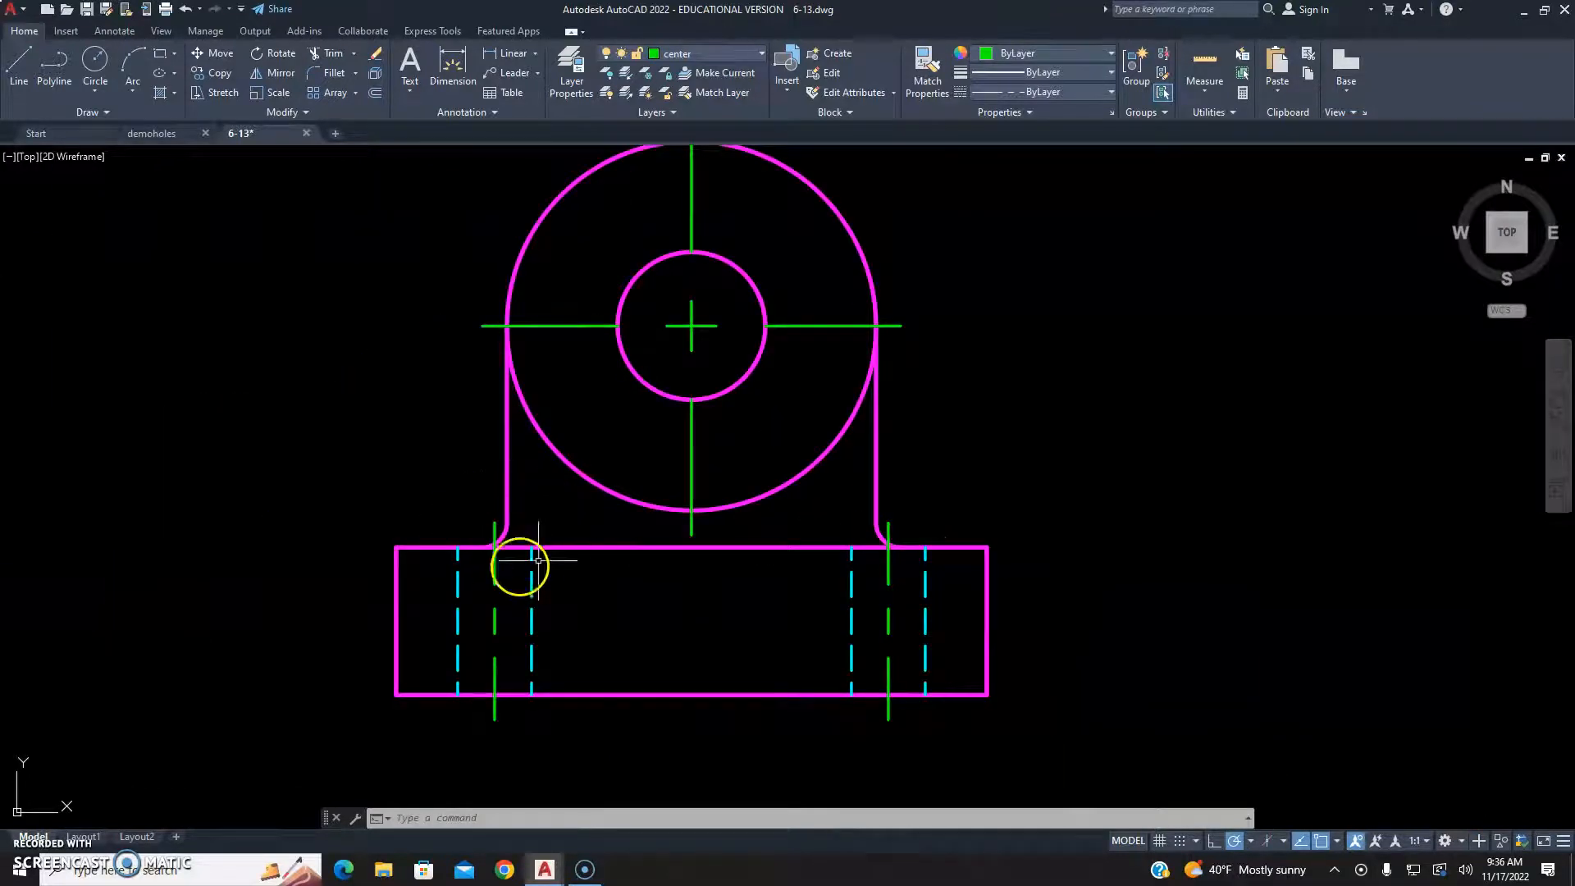
mouse_move(765, 402)
middle_mouse_down()
mouse_move(756, 415)
mouse_move(627, 344)
mouse_move(665, 678)
middle_mouse_up()
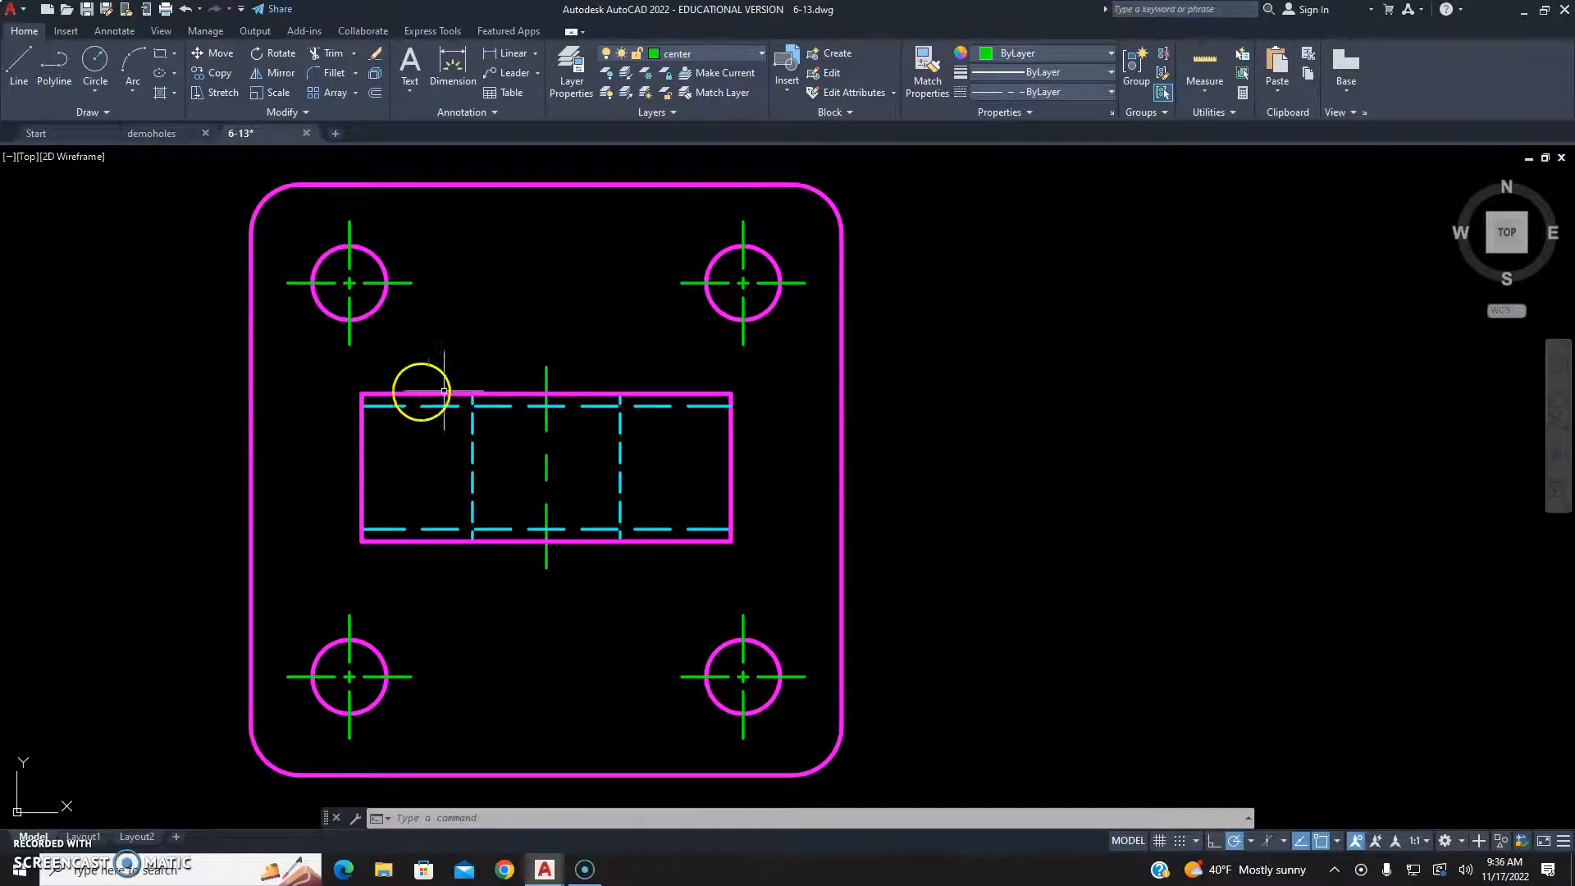
scroll(402, 395, "up", 8)
scroll(219, 415, "down", 6)
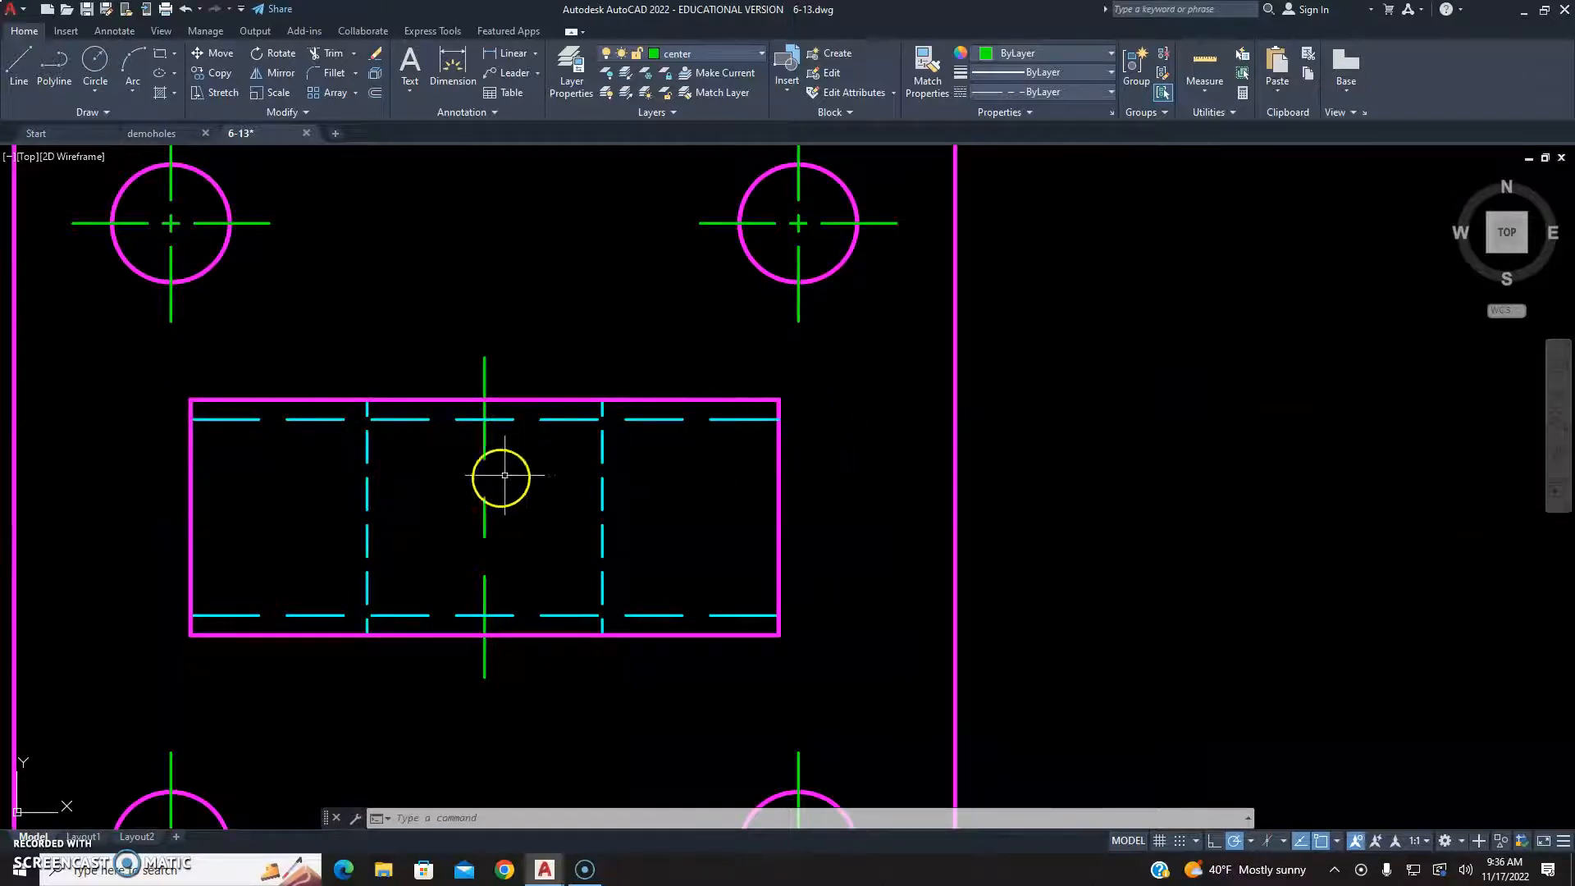
scroll(779, 369, "down", 5)
Examine the dimensioned isometric and front view of the Cylinder Mount # 6-13 reference
middle_click_drag(699, 549, 1080, 243)
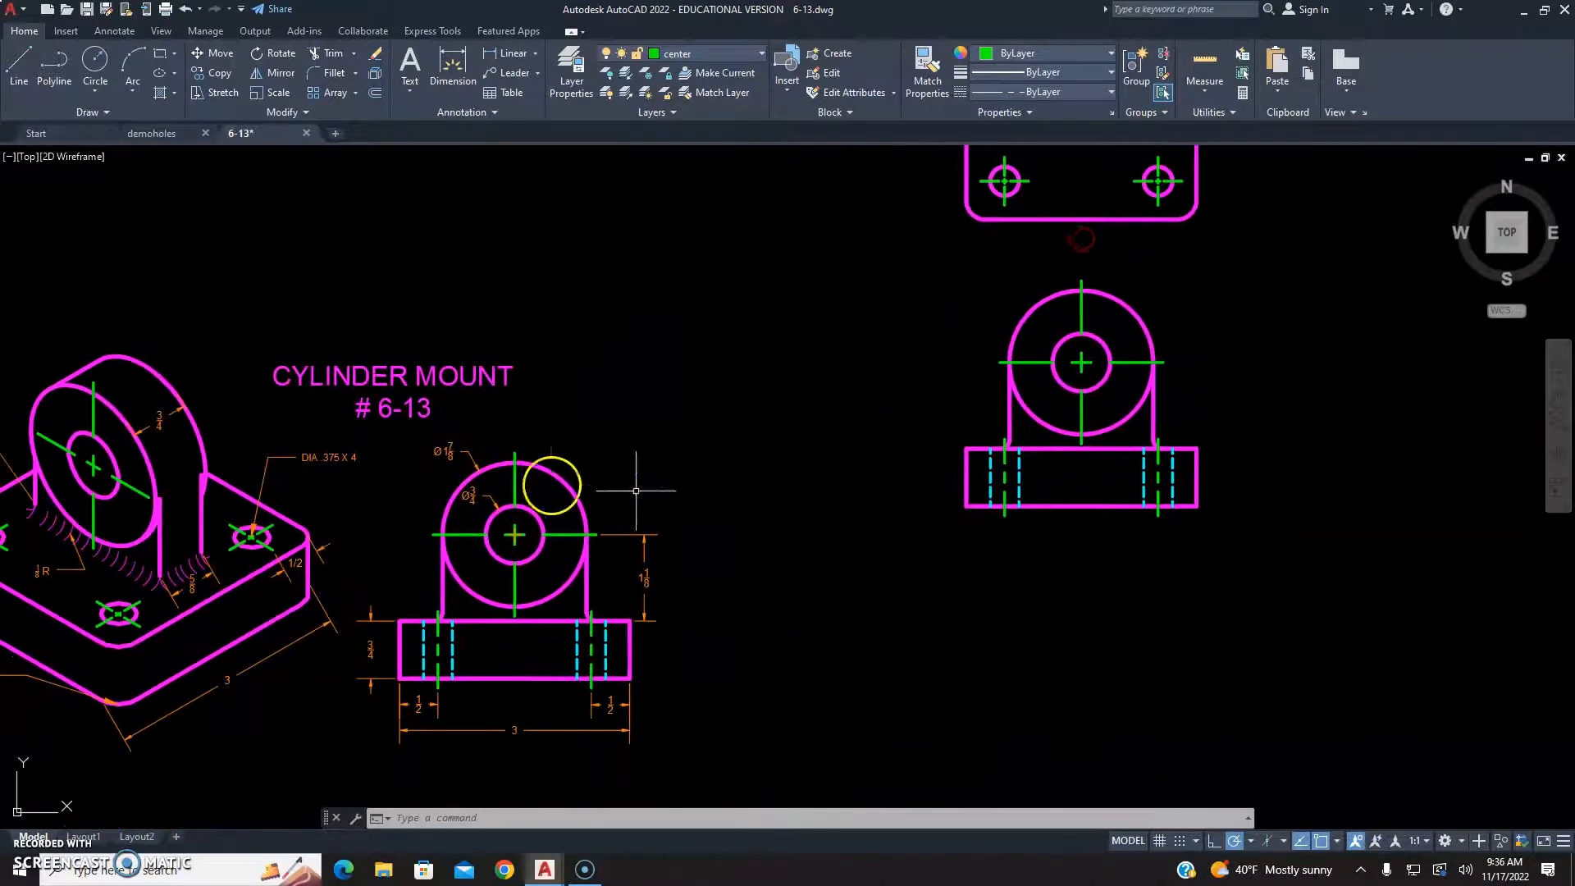
scroll(144, 516, "up", 8)
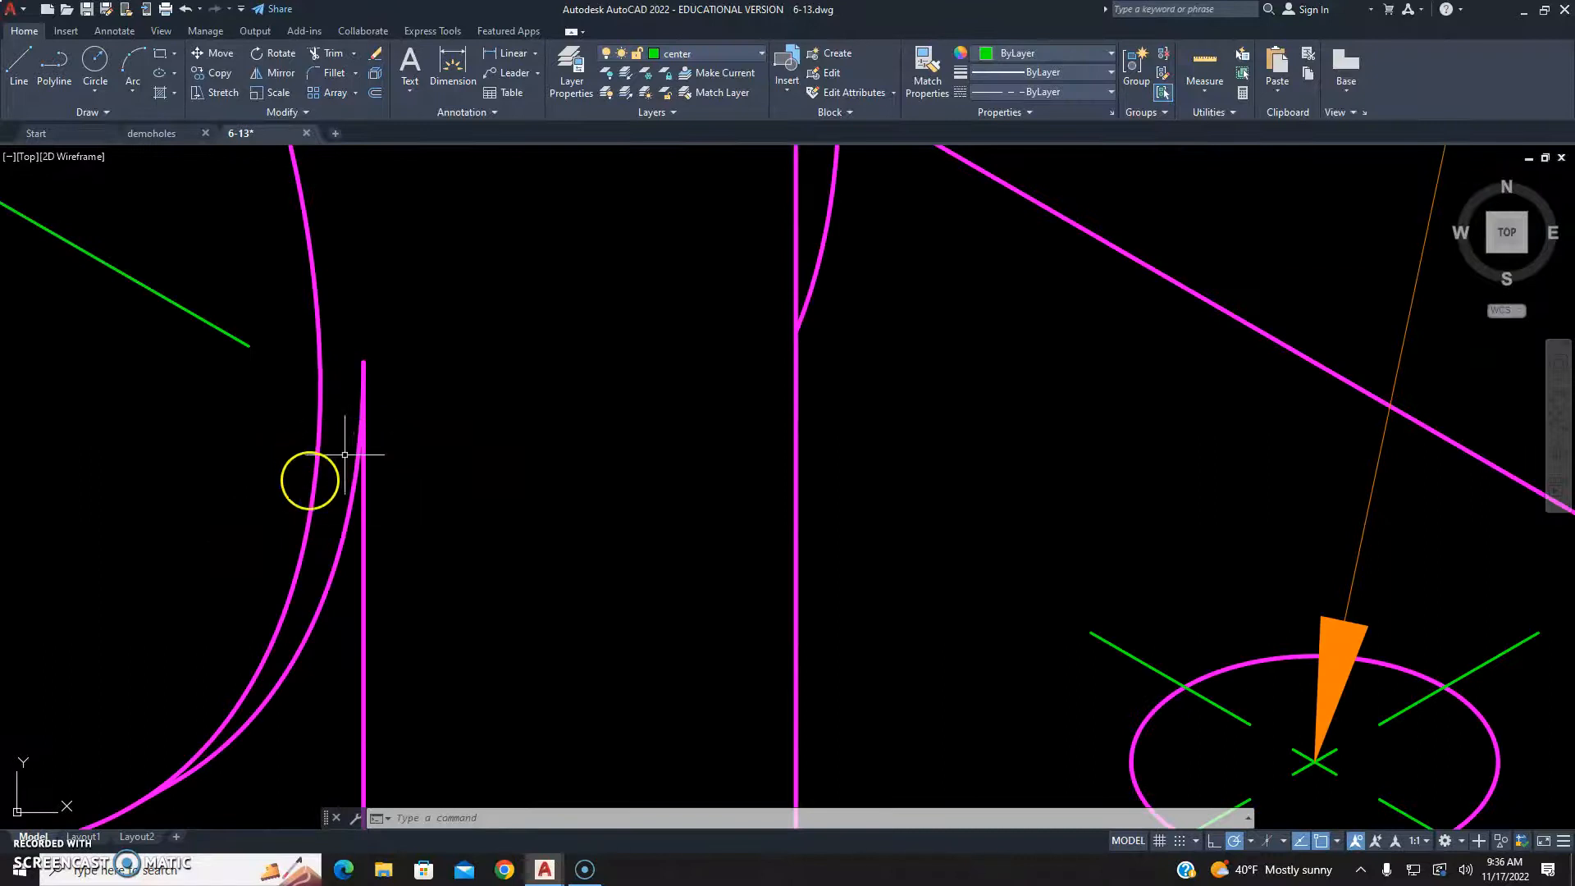
scroll(327, 461, "down", 7)
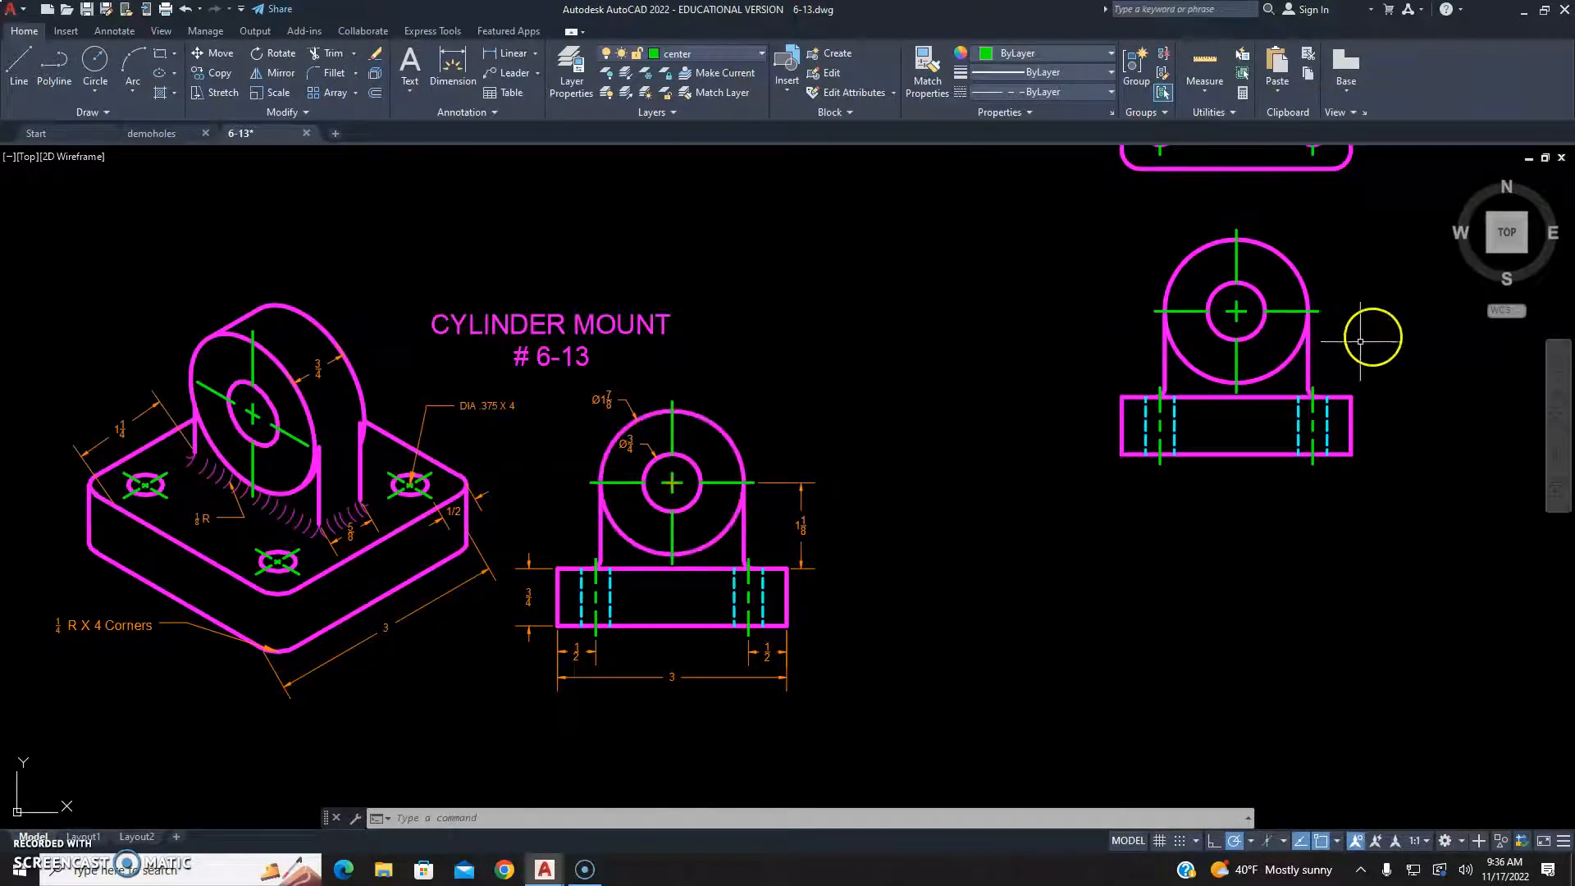
middle_click_drag(834, 466, 969, 430)
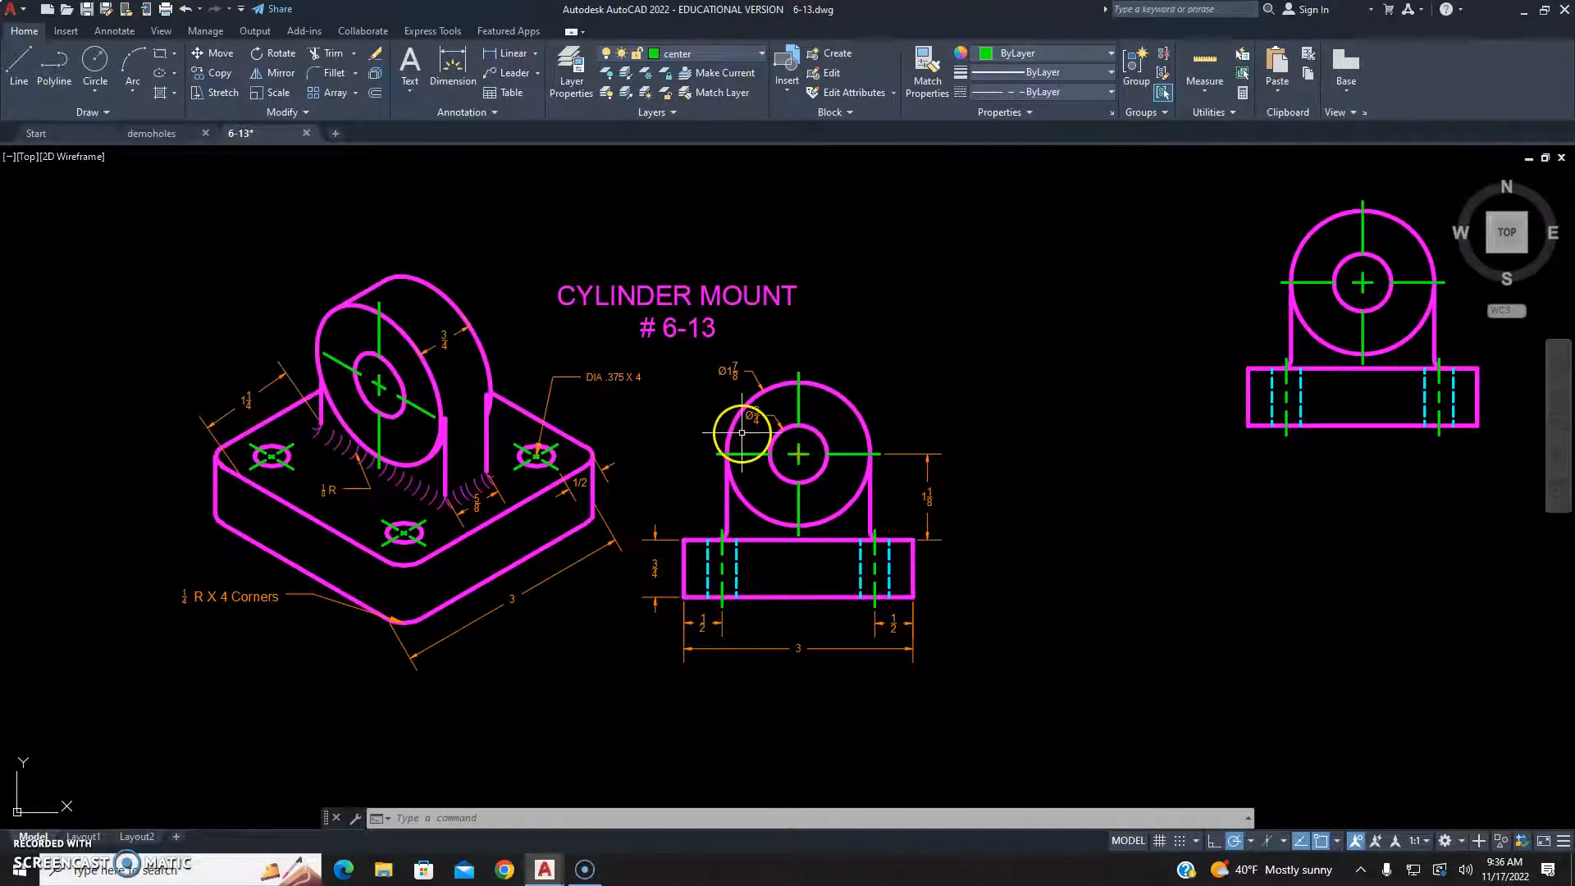
mouse_move(1159, 481)
middle_mouse_down()
mouse_move(214, 527)
mouse_move(169, 562)
middle_mouse_up()
middle_click_drag(760, 350, 680, 468)
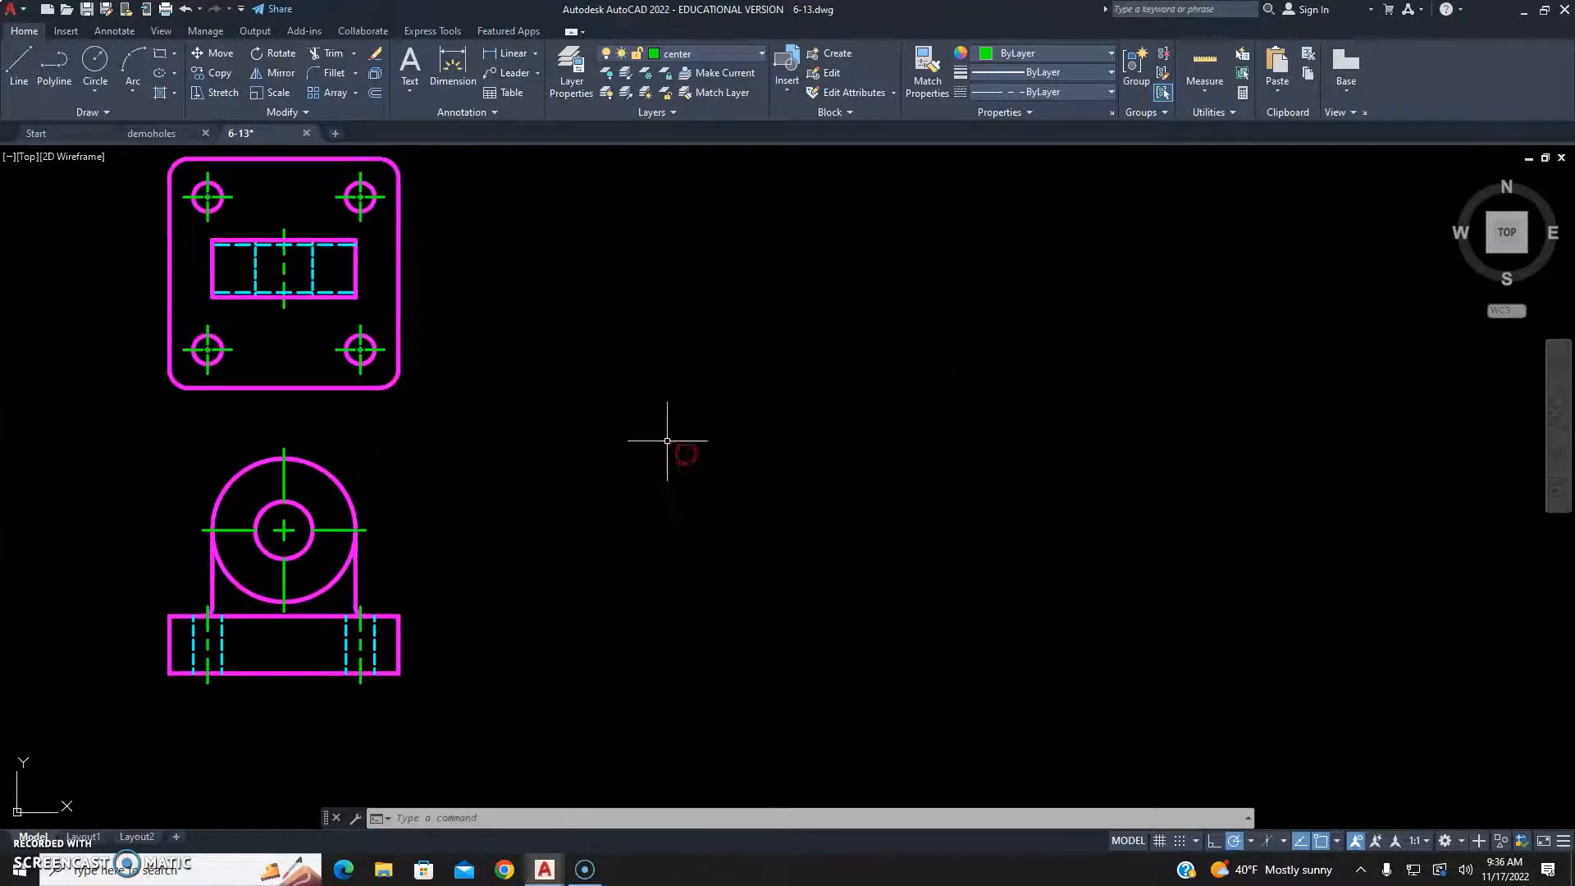
Copy the front view's base with its hidden hole lines and centerlines about 3.86 units horizontally to the right from its lower-left corner
scroll(453, 627, "up", 2)
middle_click_drag(434, 624, 583, 455)
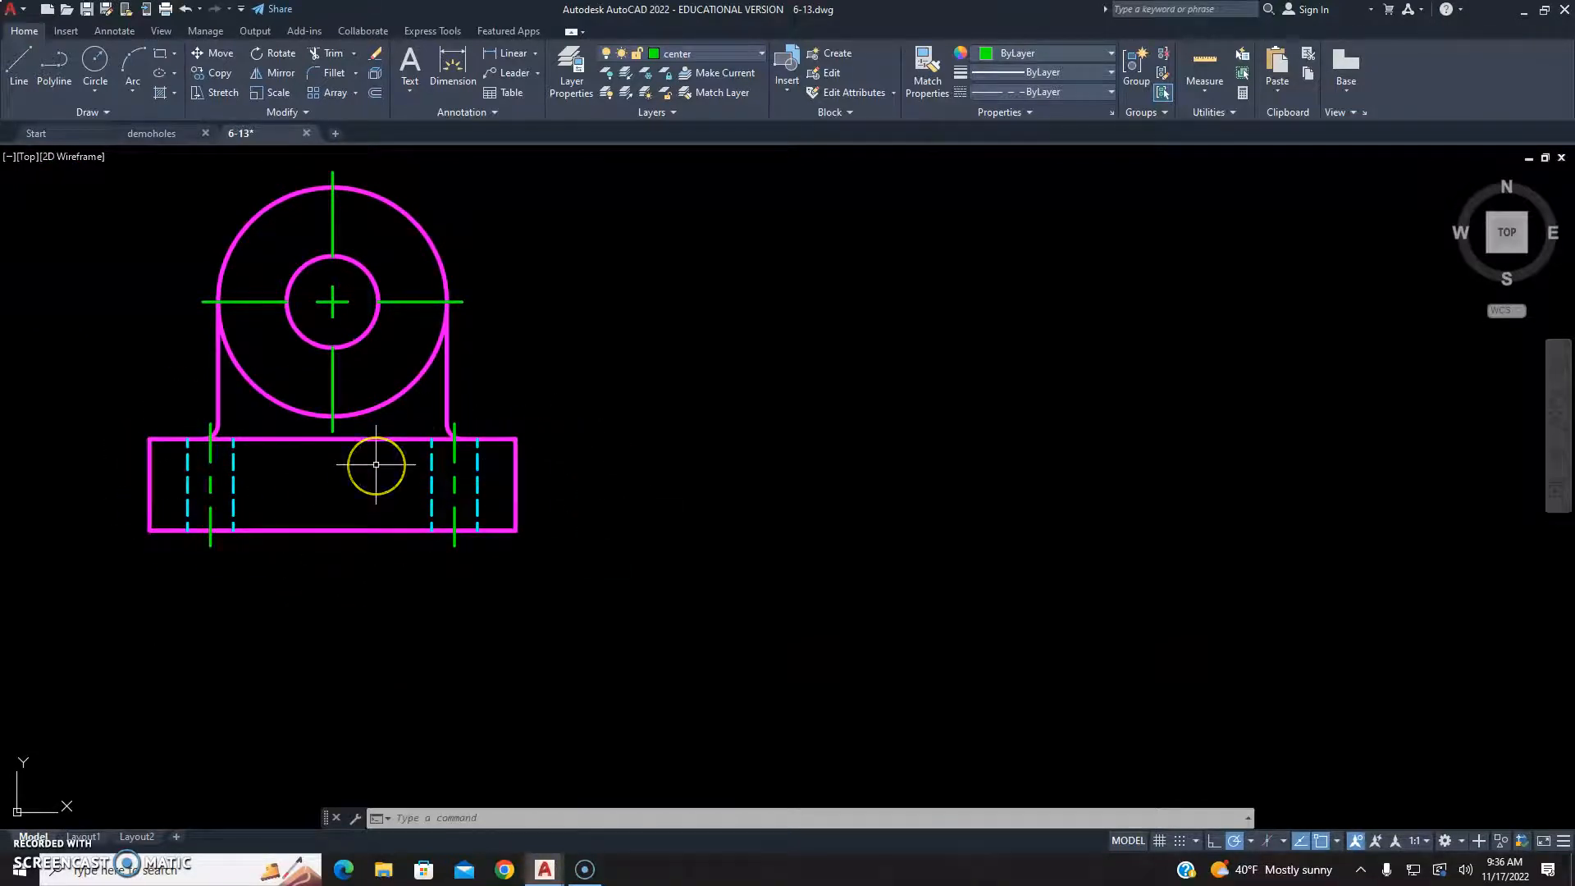
scroll(449, 474, "up", 4)
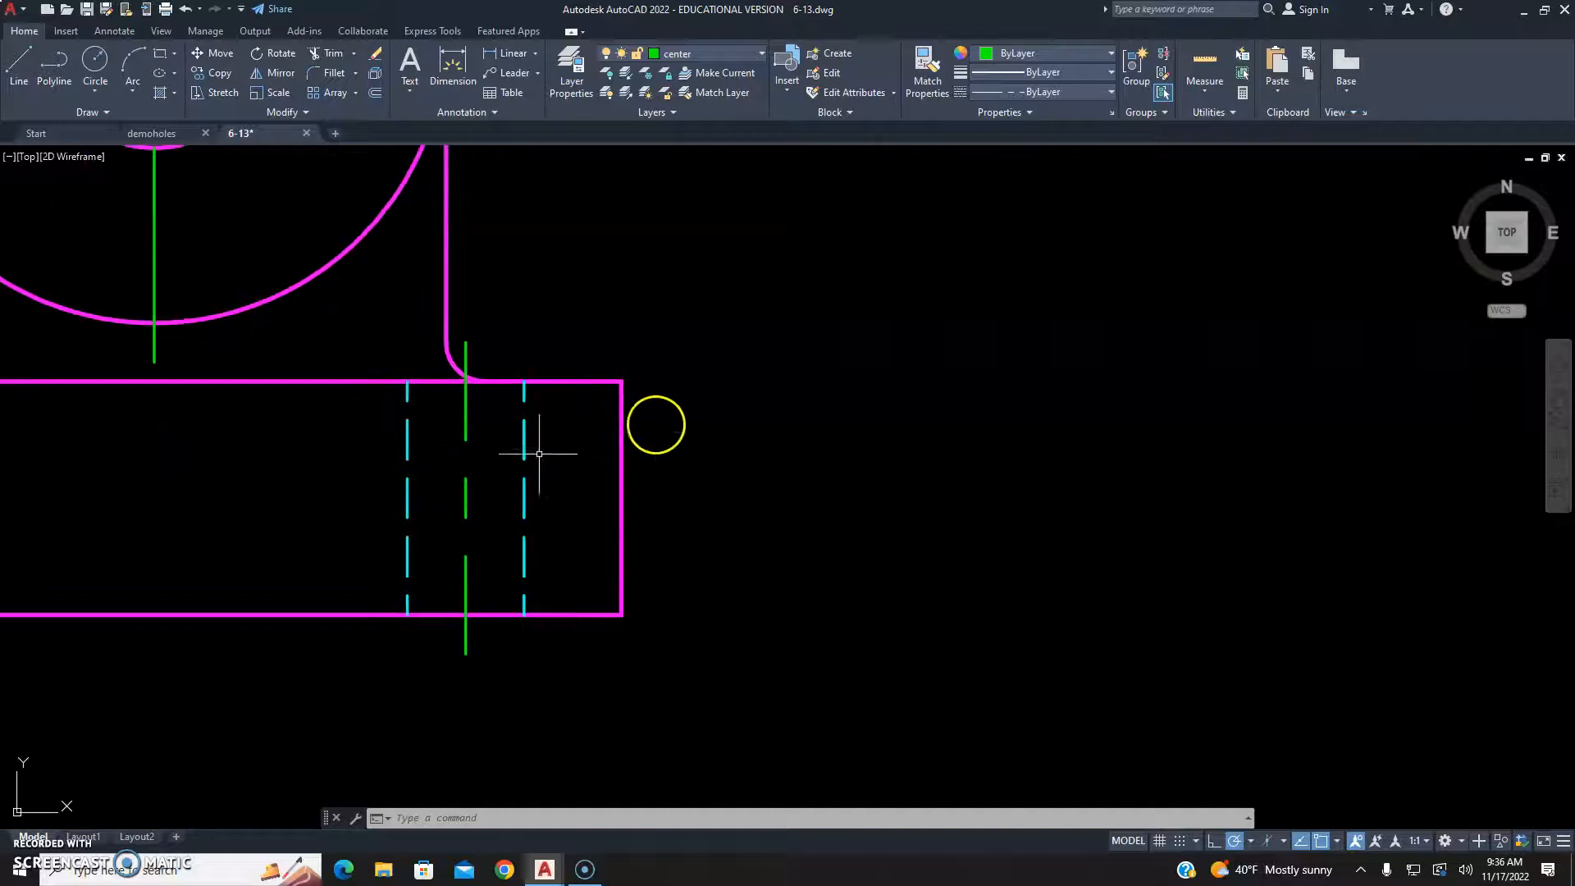
scroll(708, 372, "down", 2)
left_click(732, 339)
left_click(598, 529)
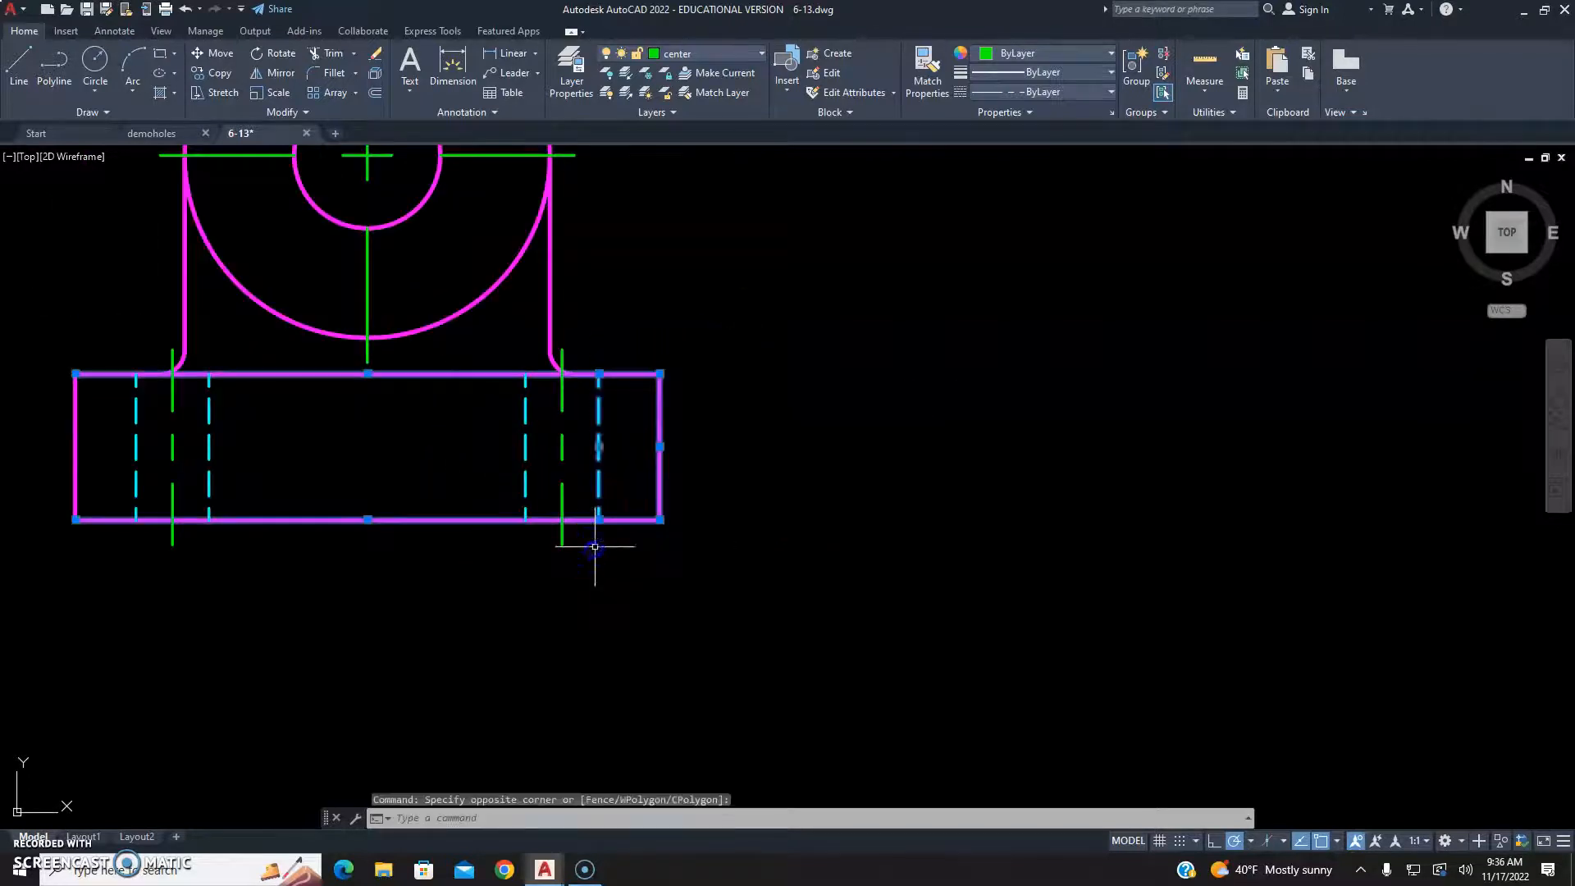
left_click(619, 432)
left_click(33, 510)
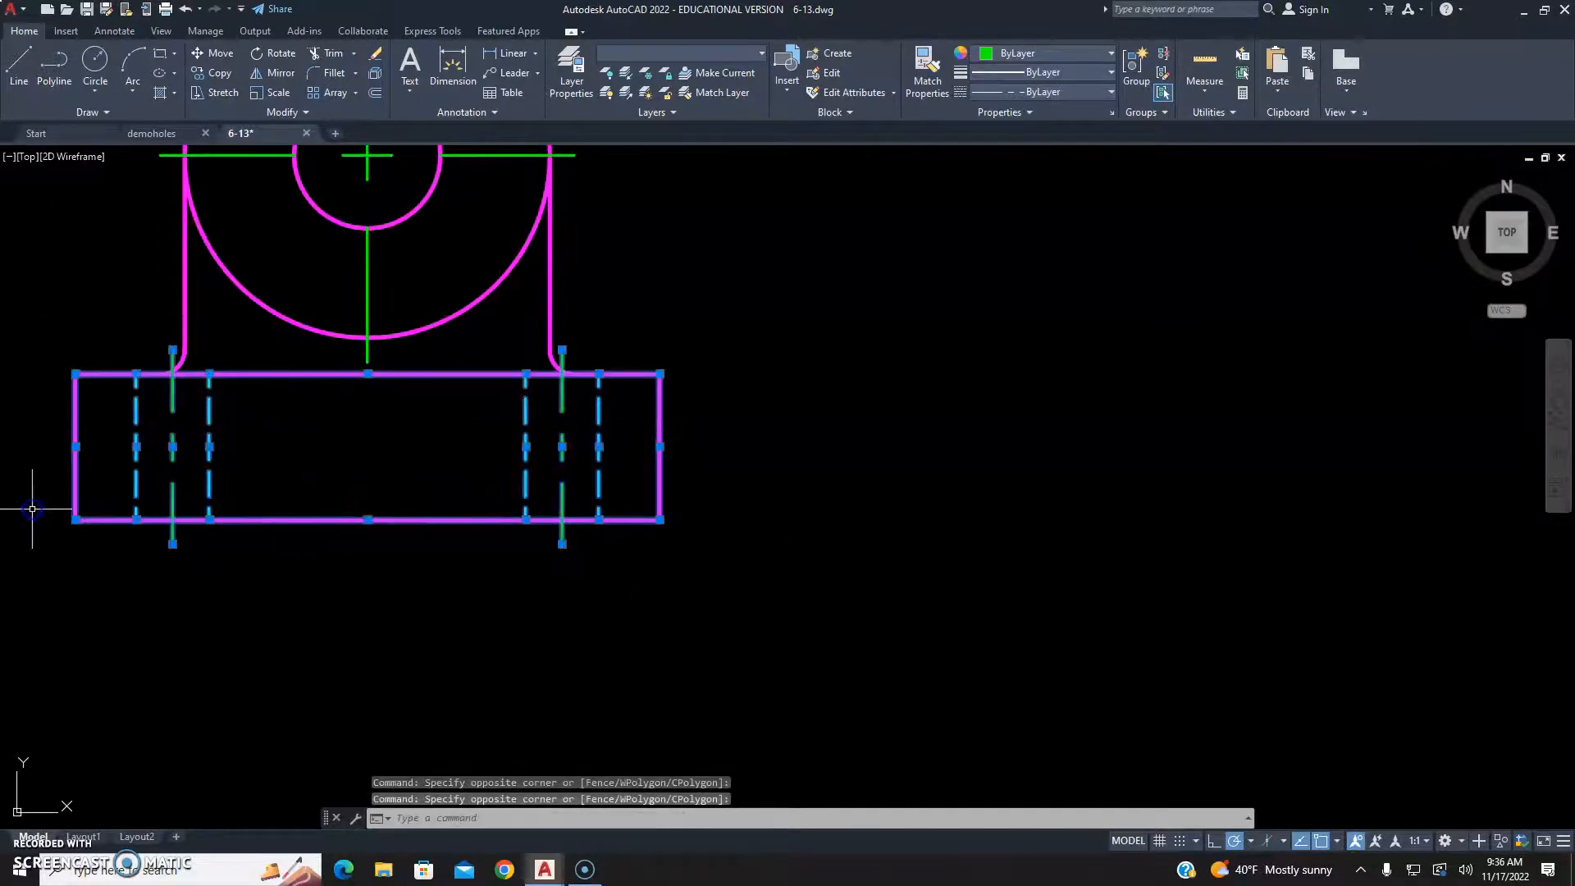
left_click(219, 74)
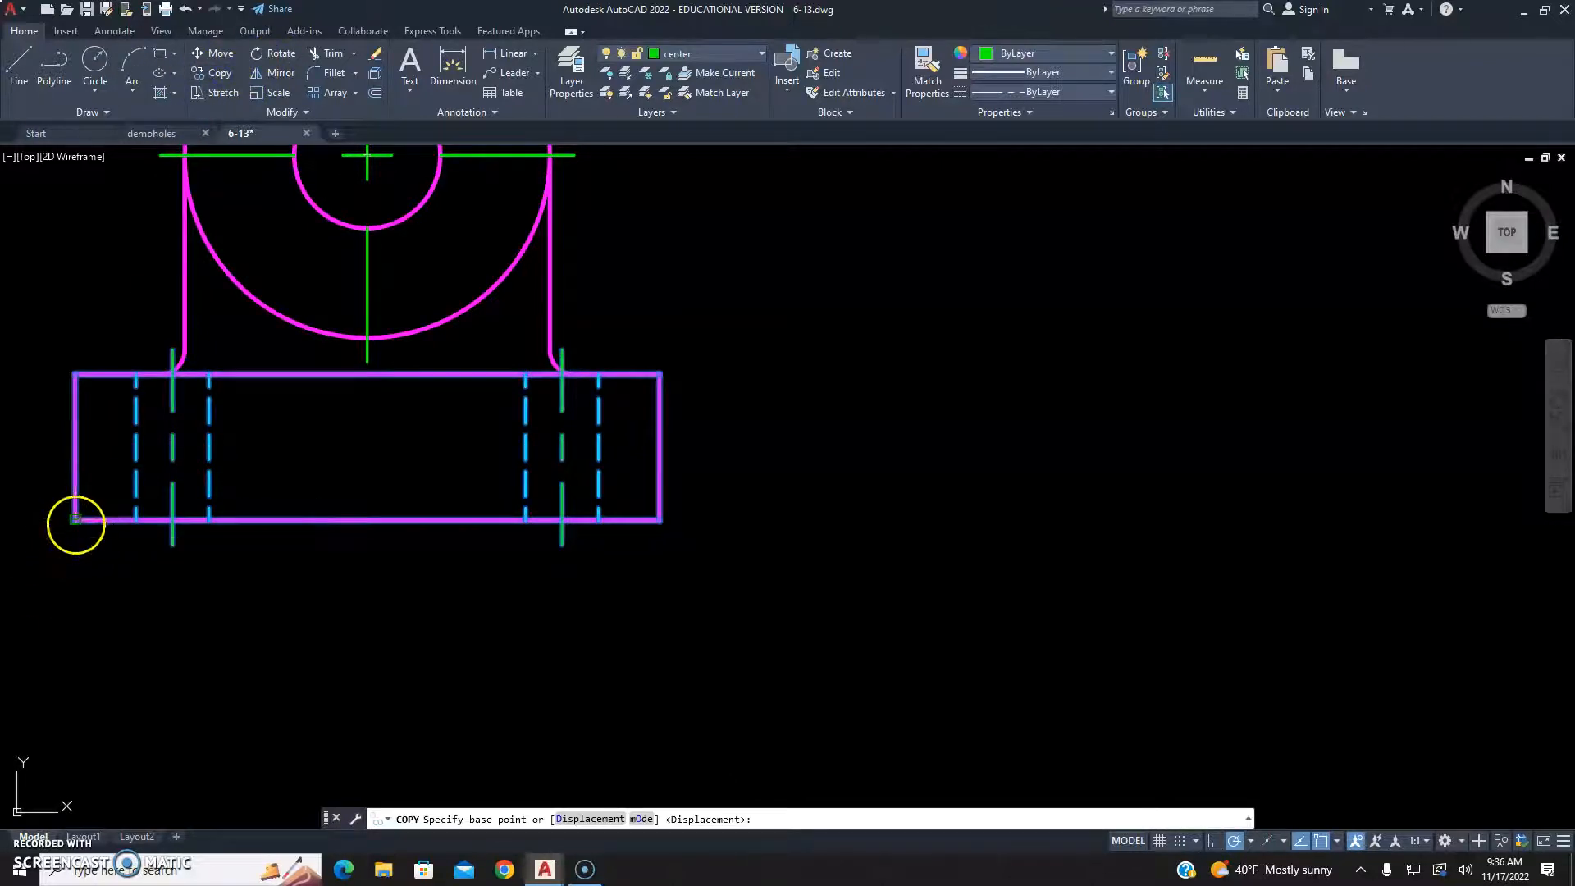
left_click(76, 518)
scroll(75, 519, "down", 8)
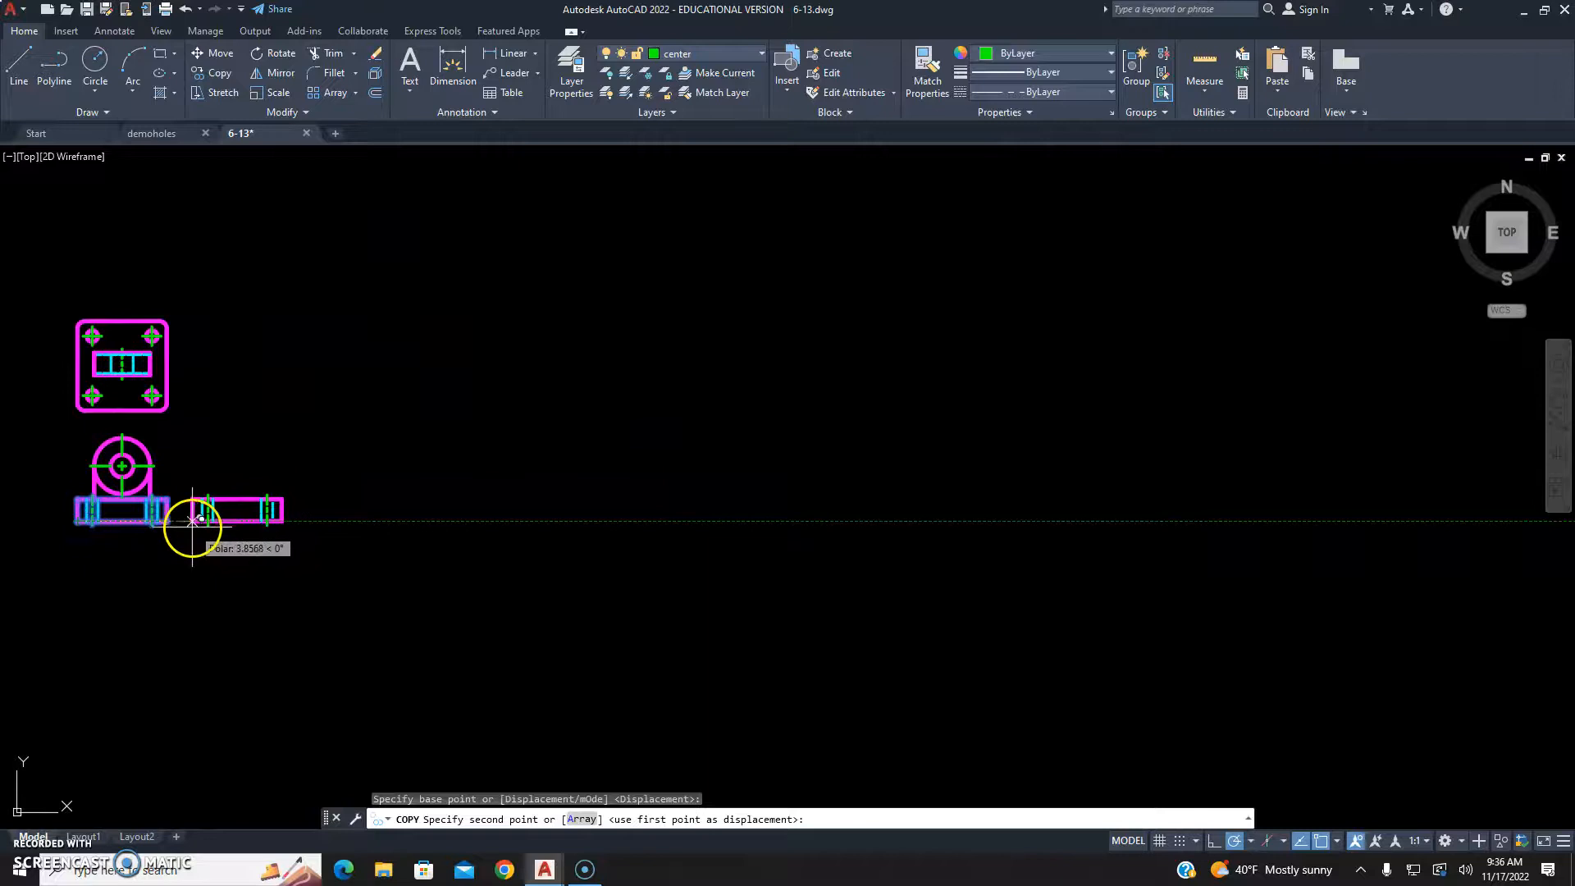
left_click(192, 522)
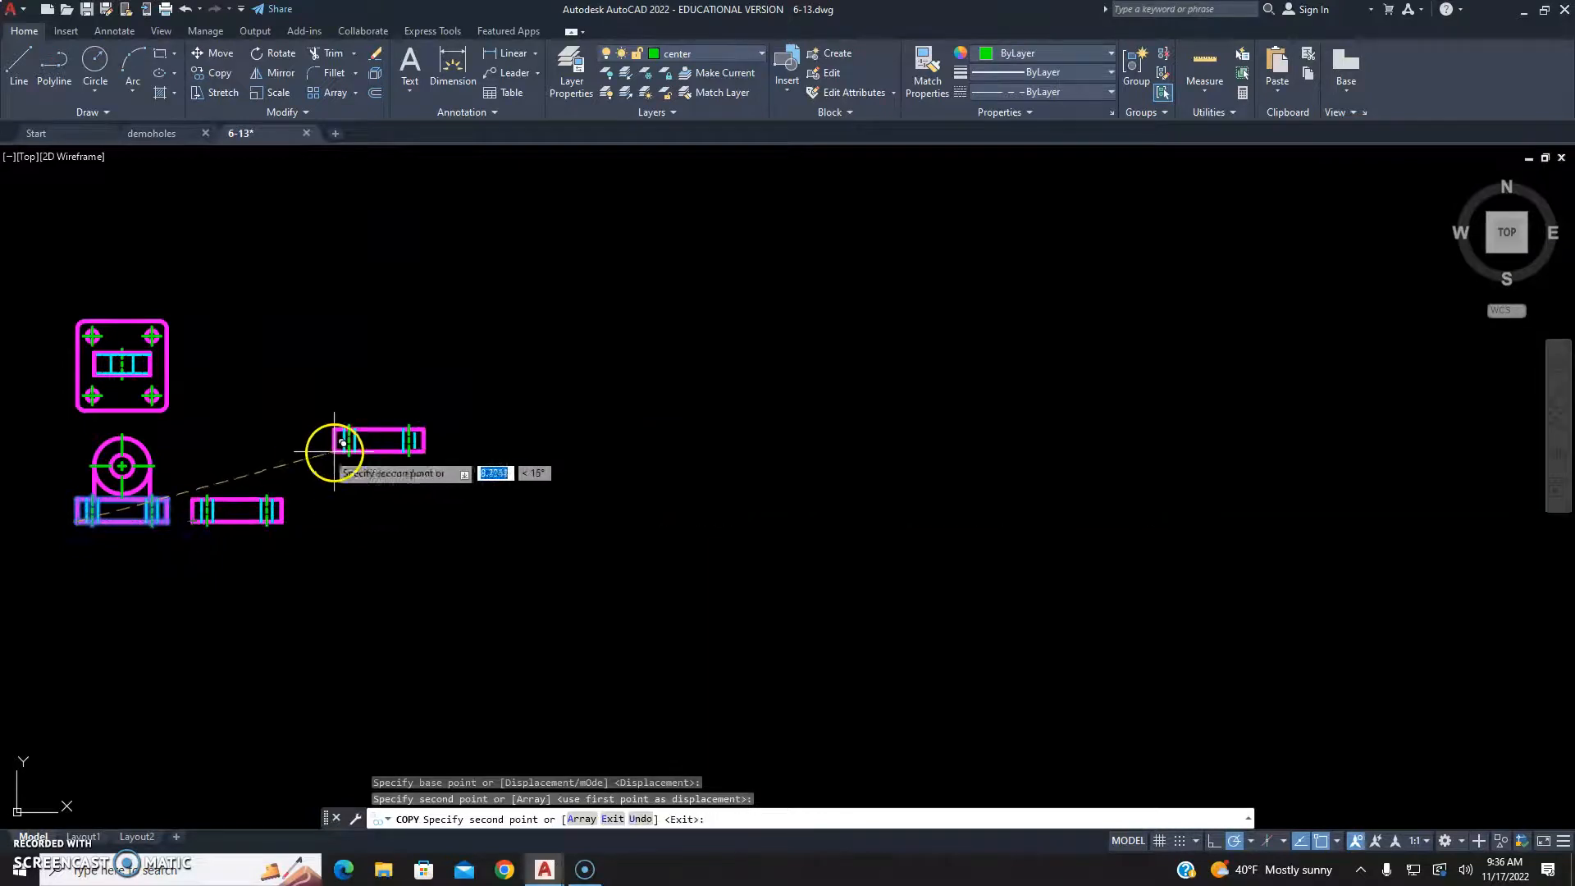
key("Escape")
Examine the isometric reference for the upright's setback from the base edge, its thickness and the fillet radius
scroll(285, 456, "up", 4)
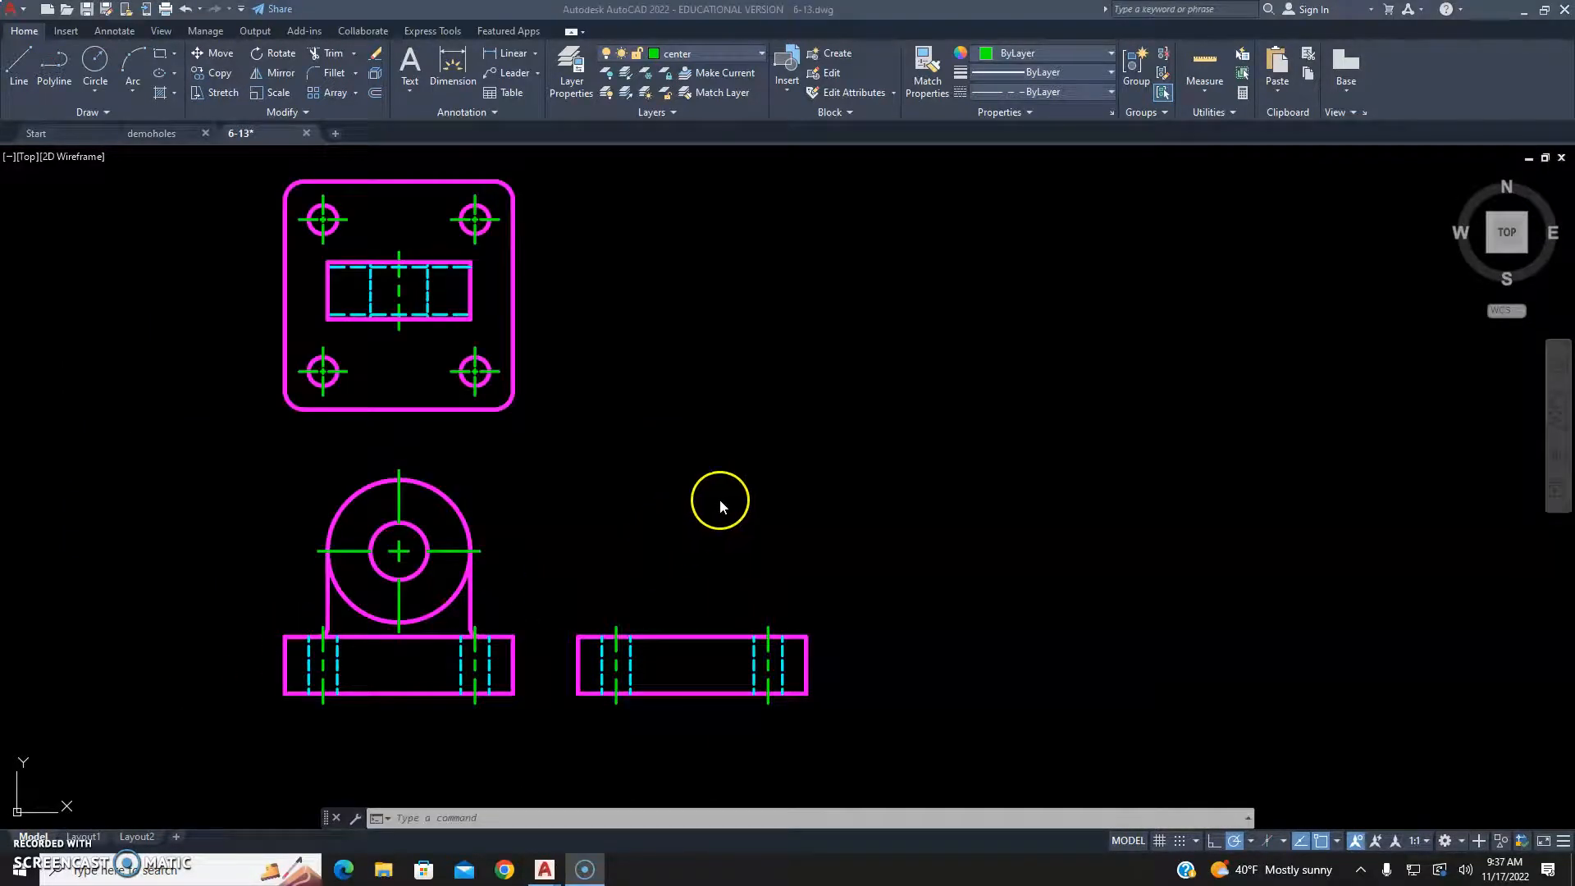
middle_click_drag(660, 485, 657, 413)
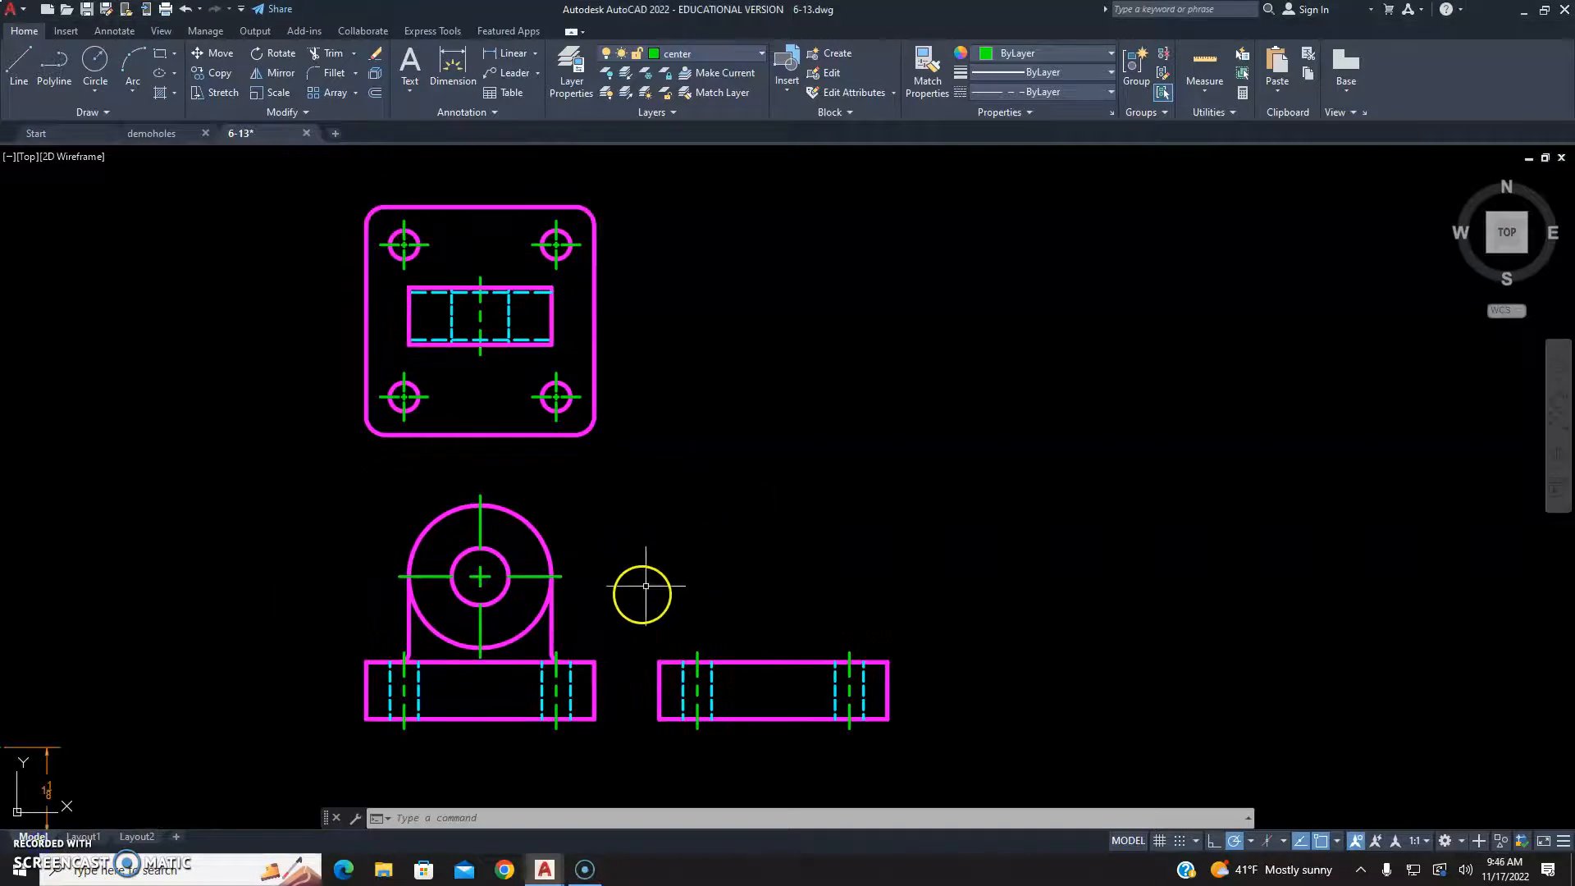
middle_click_drag(646, 586, 781, 481)
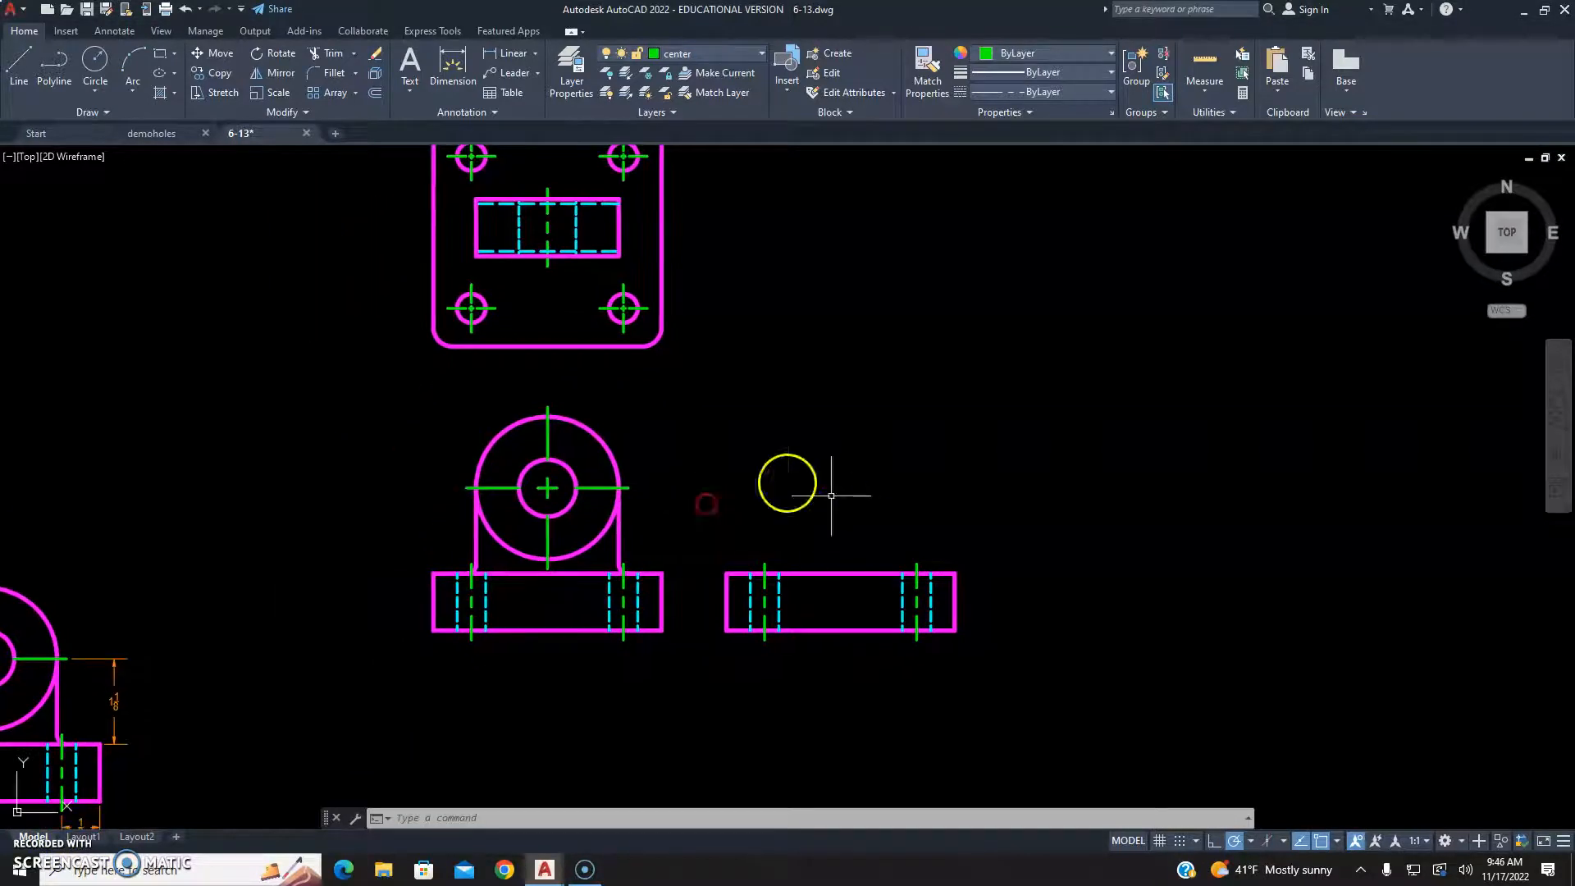
mouse_move(355, 563)
middle_mouse_down()
mouse_move(712, 445)
mouse_move(546, 501)
middle_mouse_up()
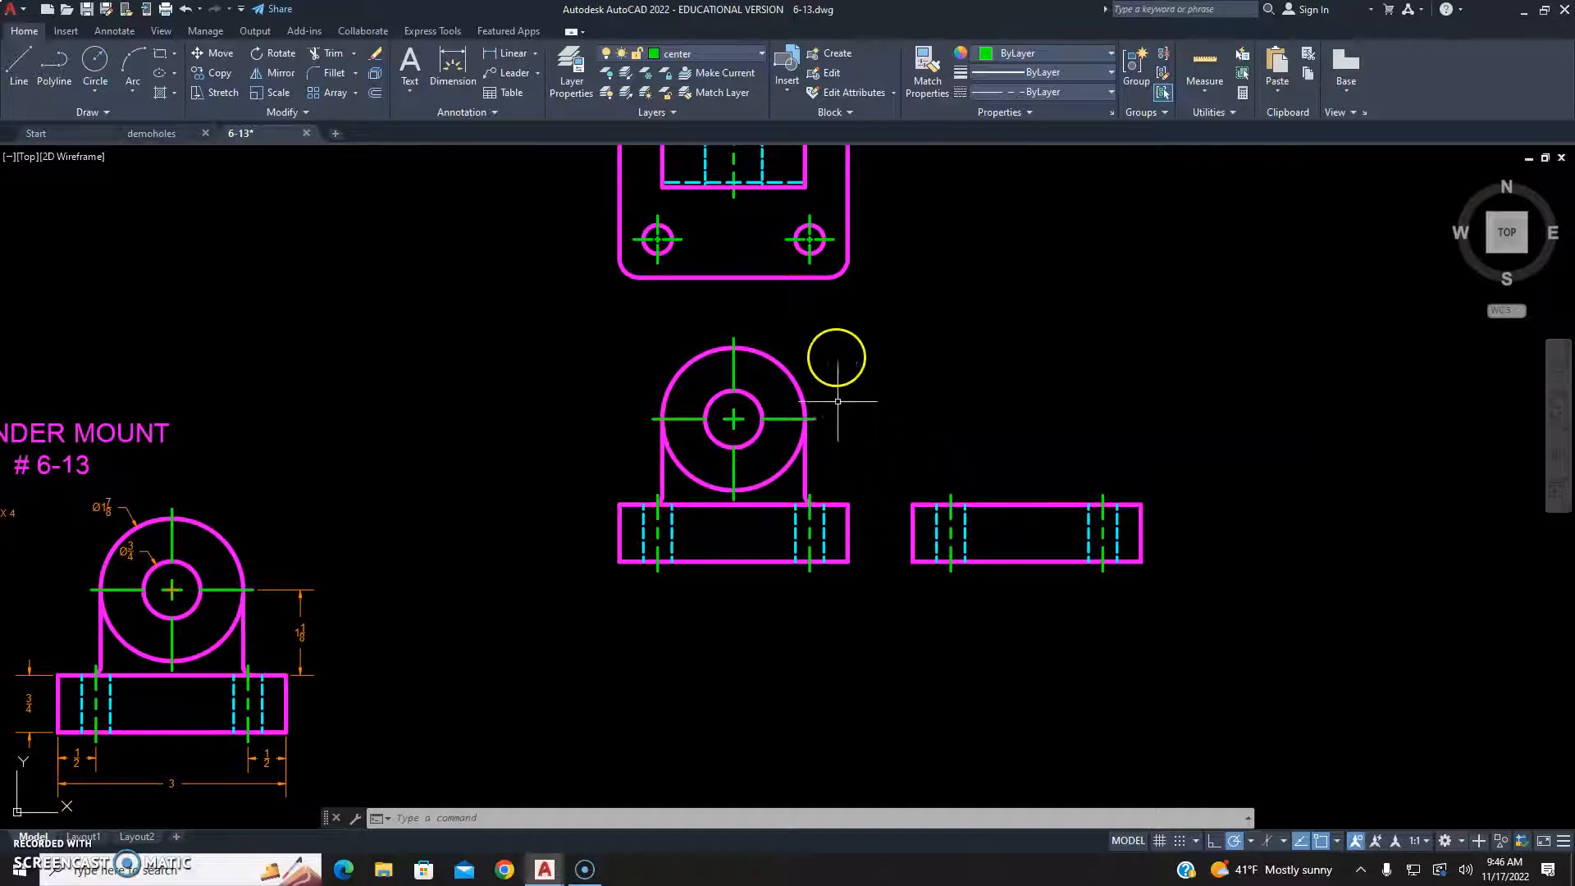
middle_click_drag(490, 615, 862, 461)
middle_click_drag(151, 443, 355, 543)
scroll(271, 533, "up", 2)
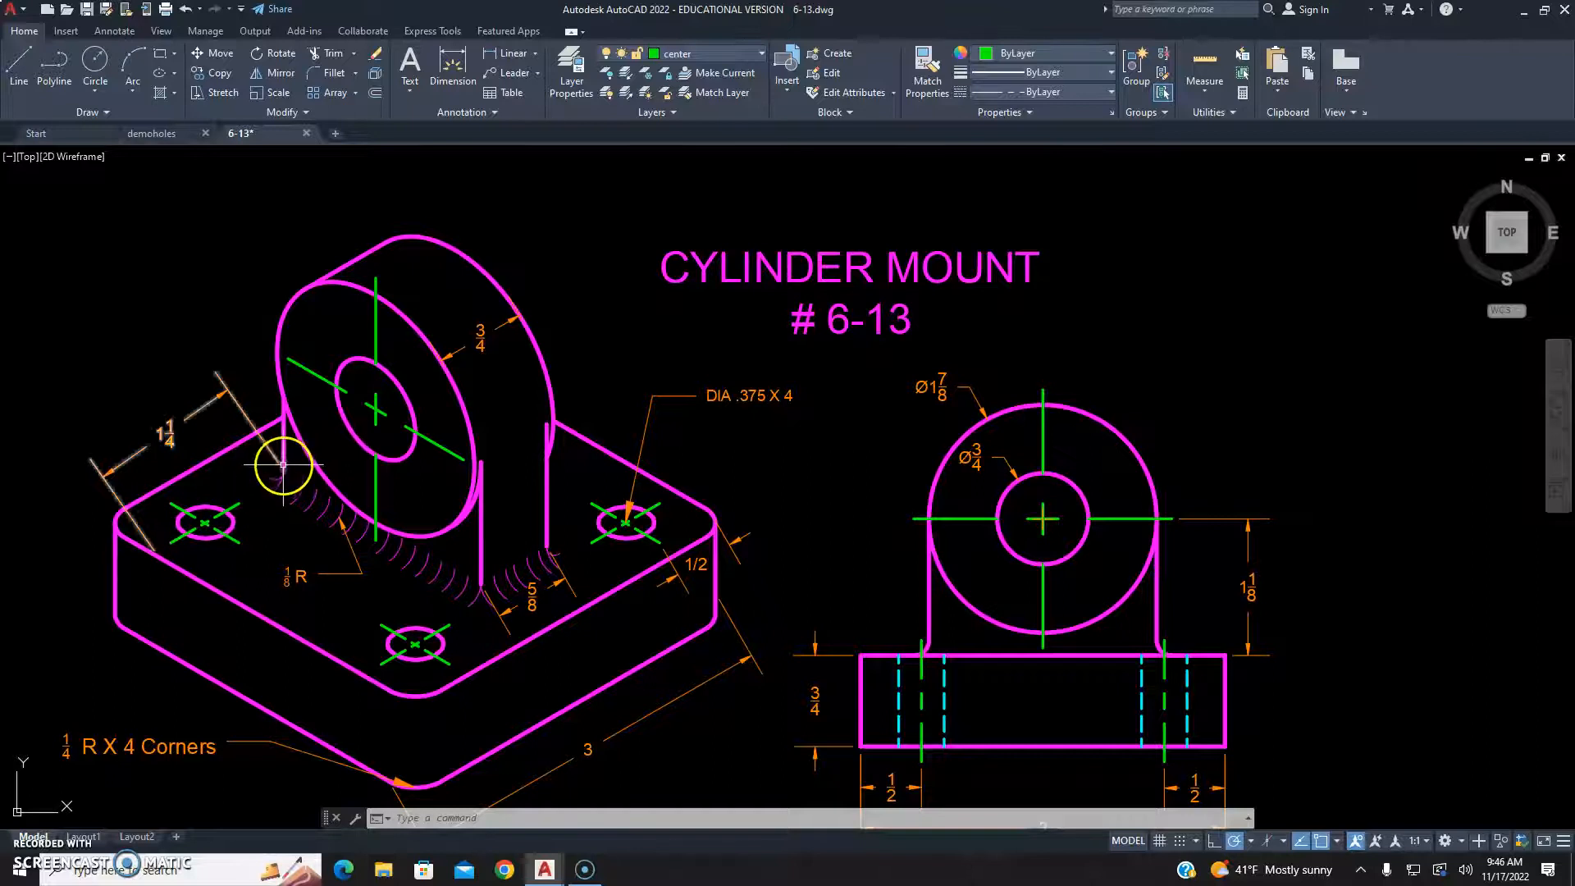
scroll(285, 455, "up", 4)
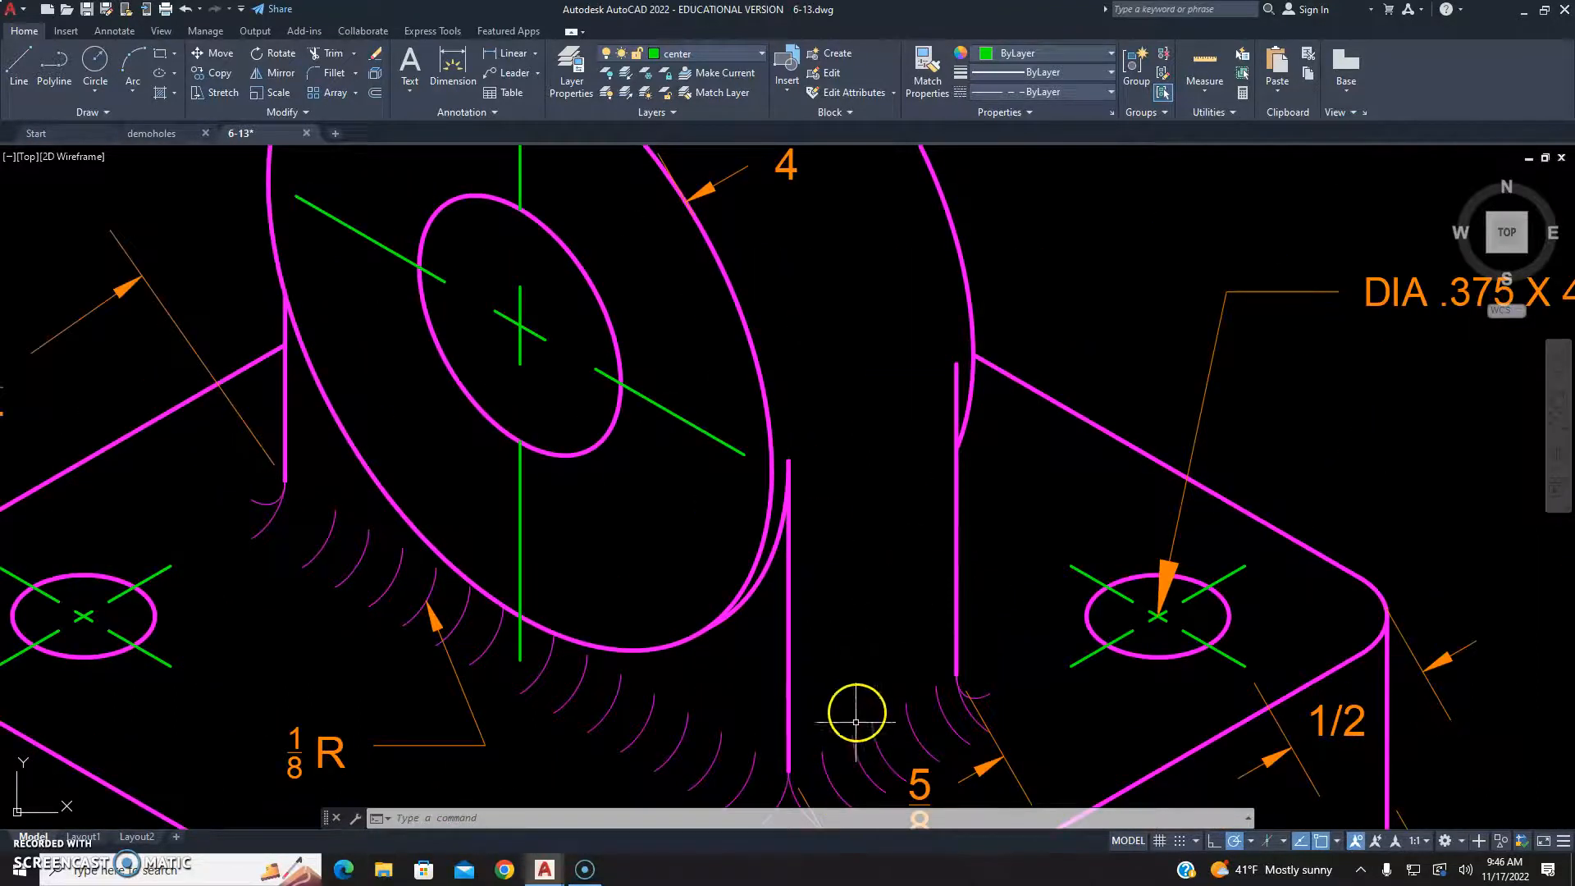
middle_click_drag(856, 721, 823, 574)
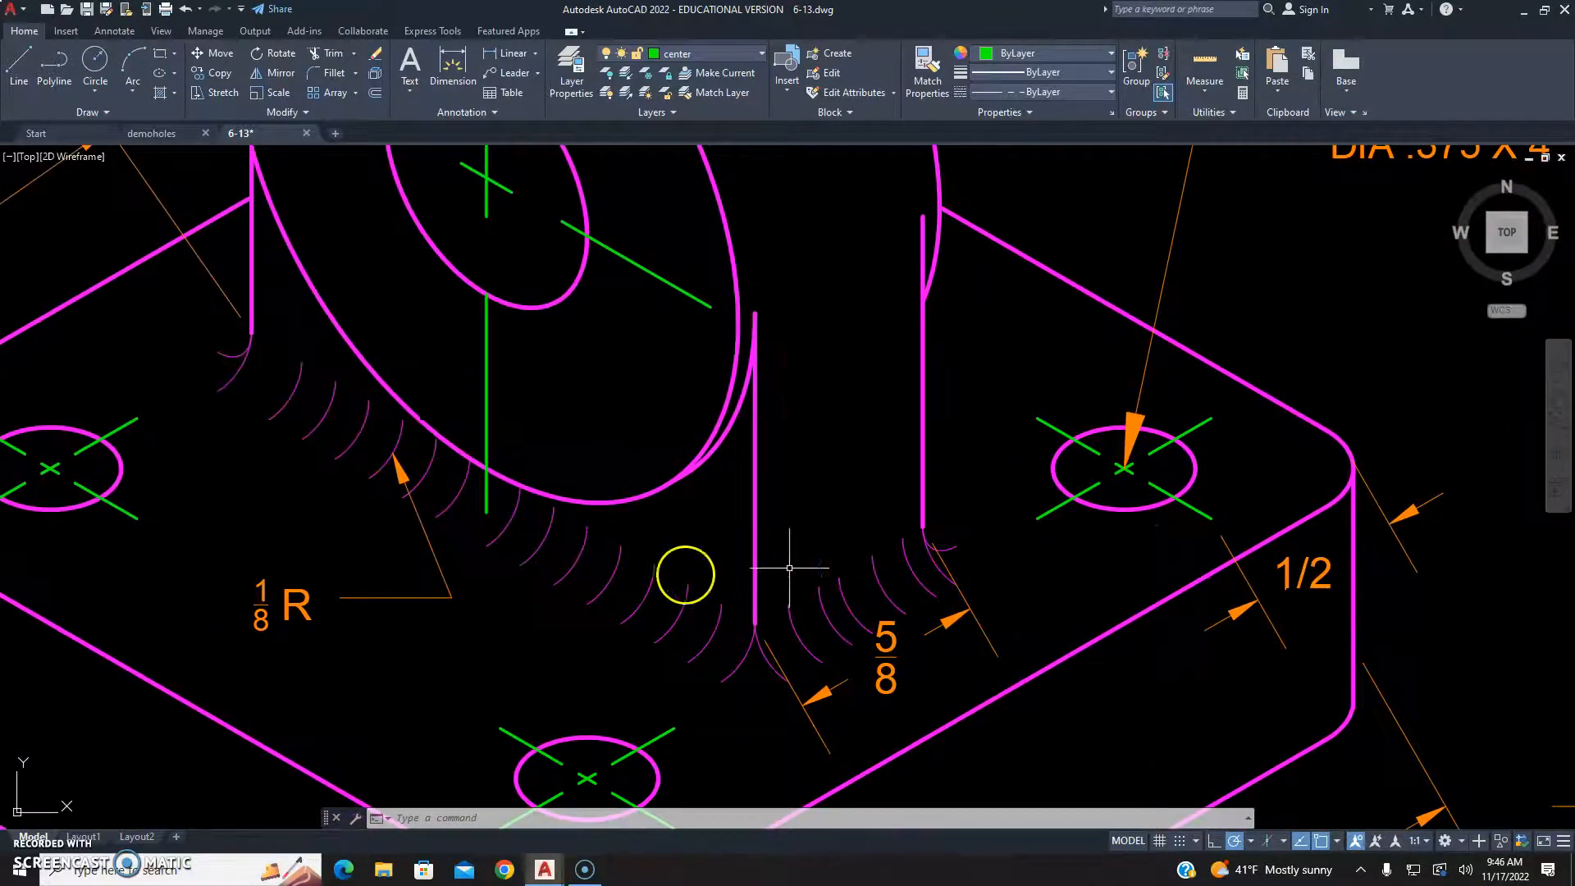
scroll(580, 552, "down", 4)
Offset the left edge of the copied base inward by 1.25
middle_click_drag(927, 545, 269, 553)
middle_click_drag(1172, 503, 283, 538)
middle_click_drag(1117, 543, 942, 622)
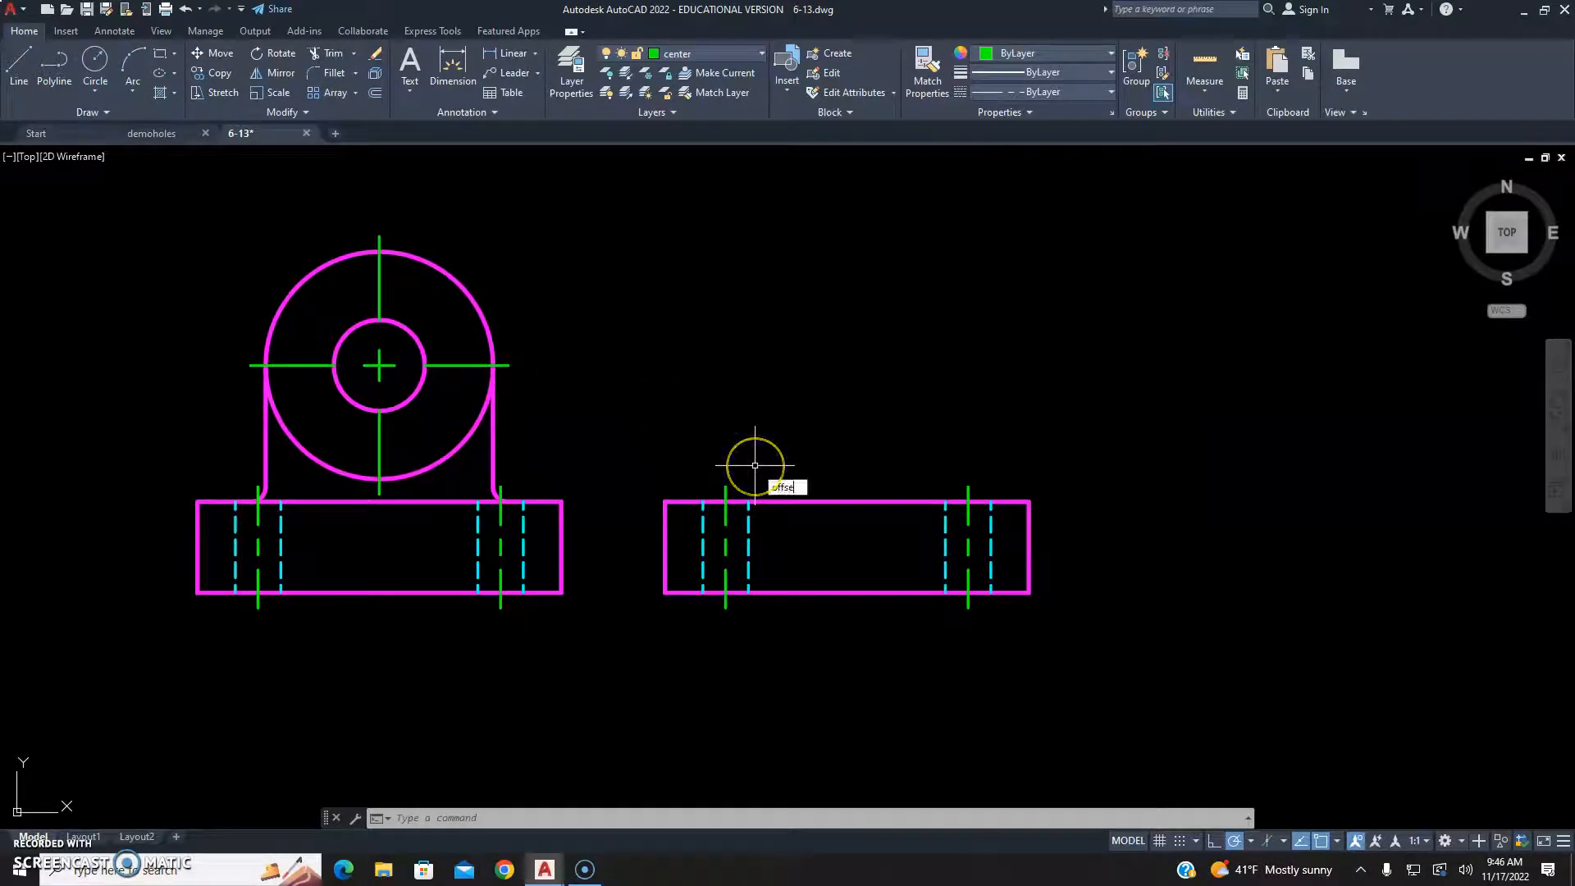
key("Return")
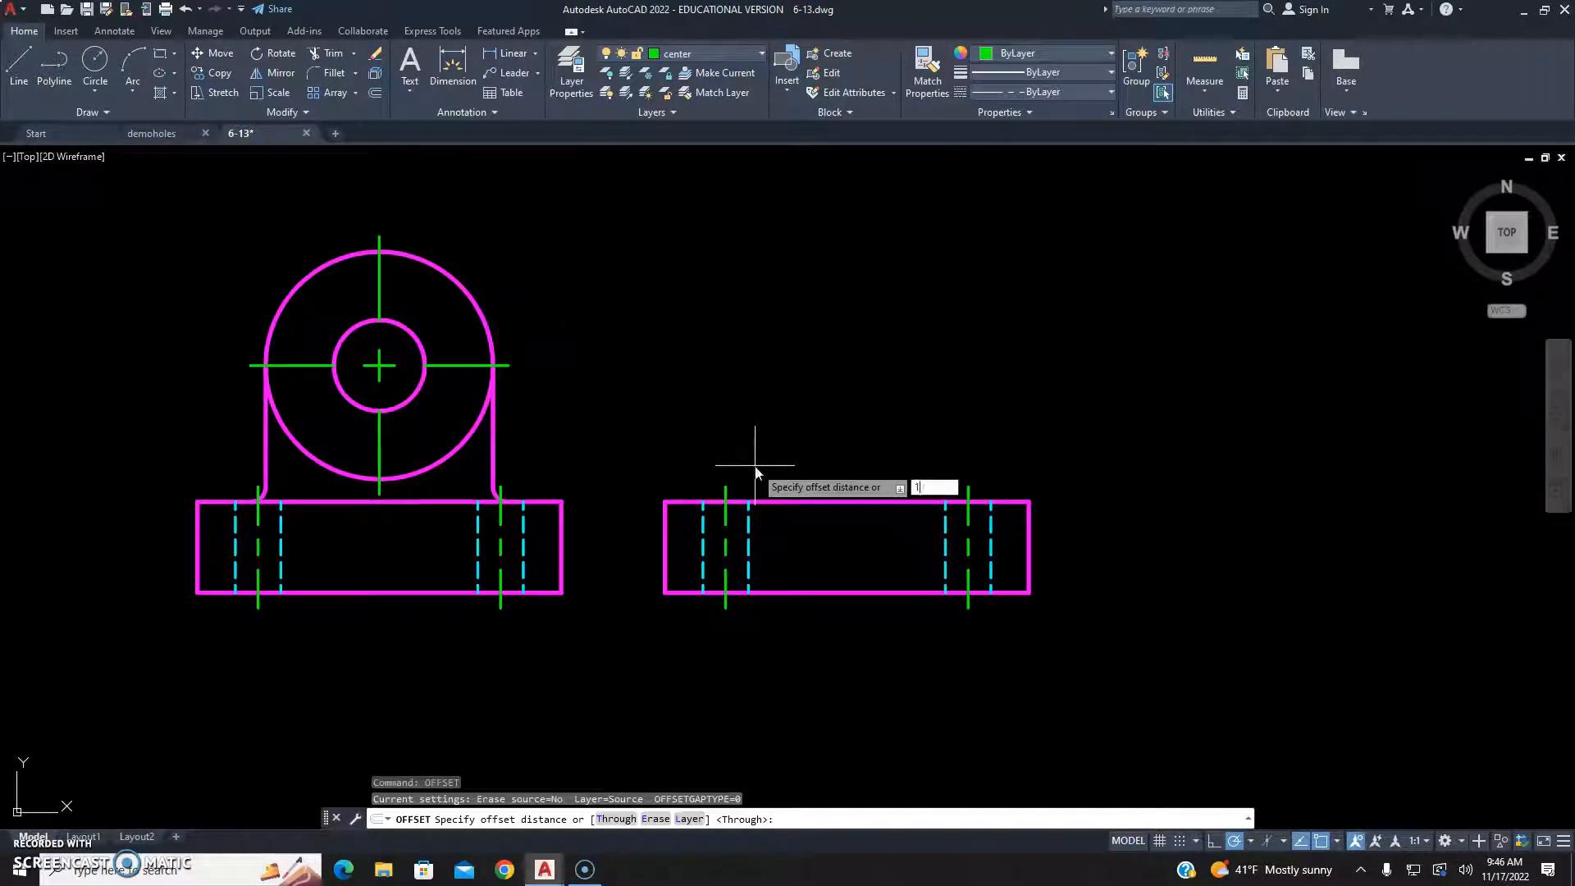
key("Return")
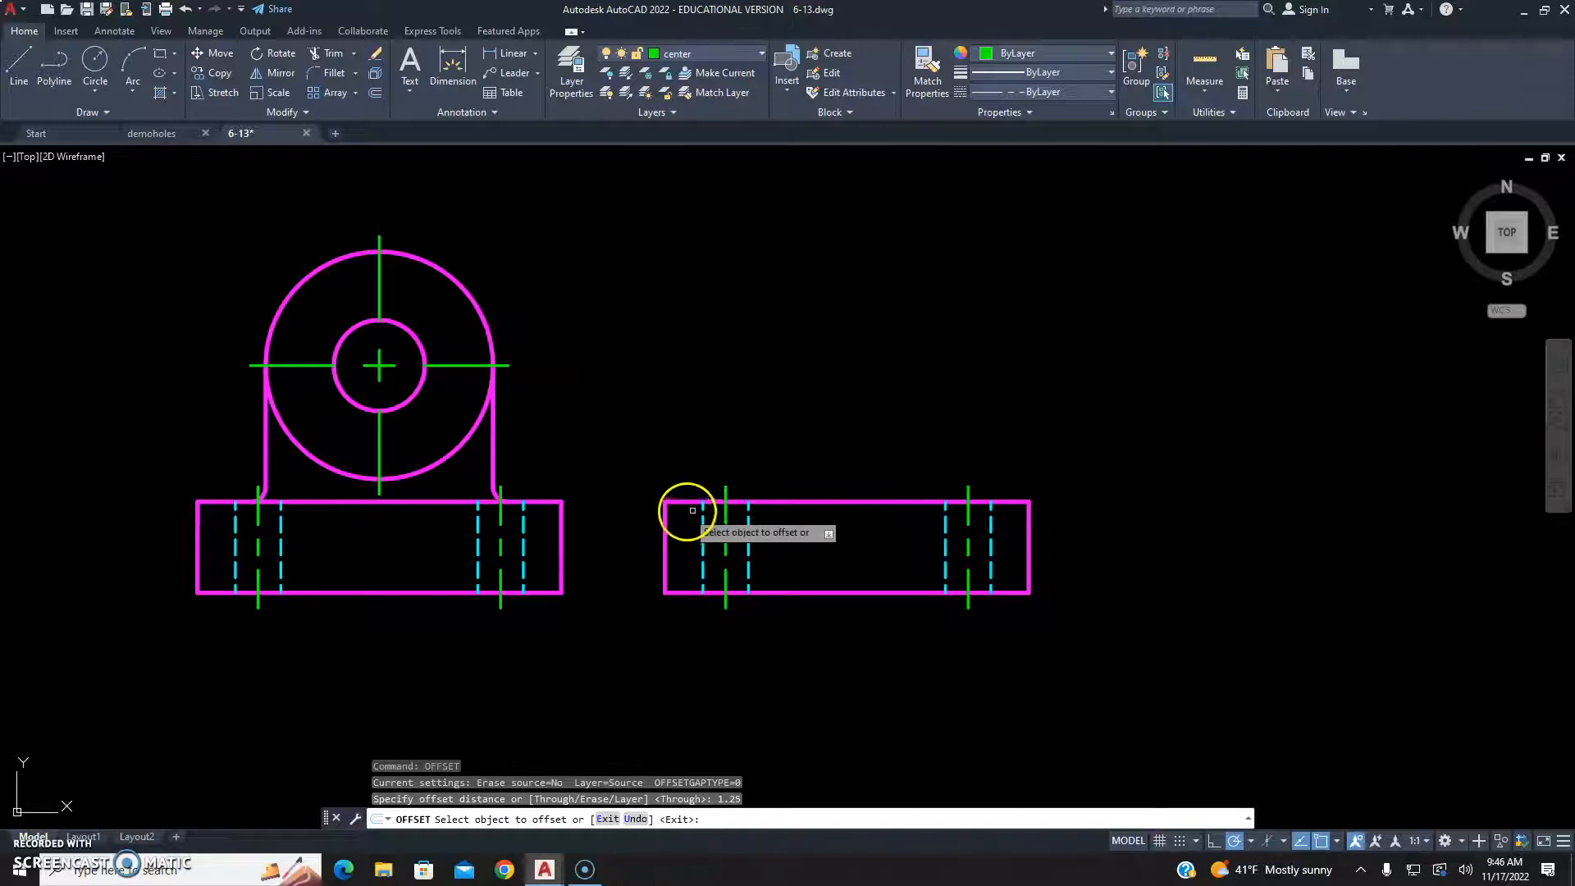
left_click(666, 521)
left_click(821, 537)
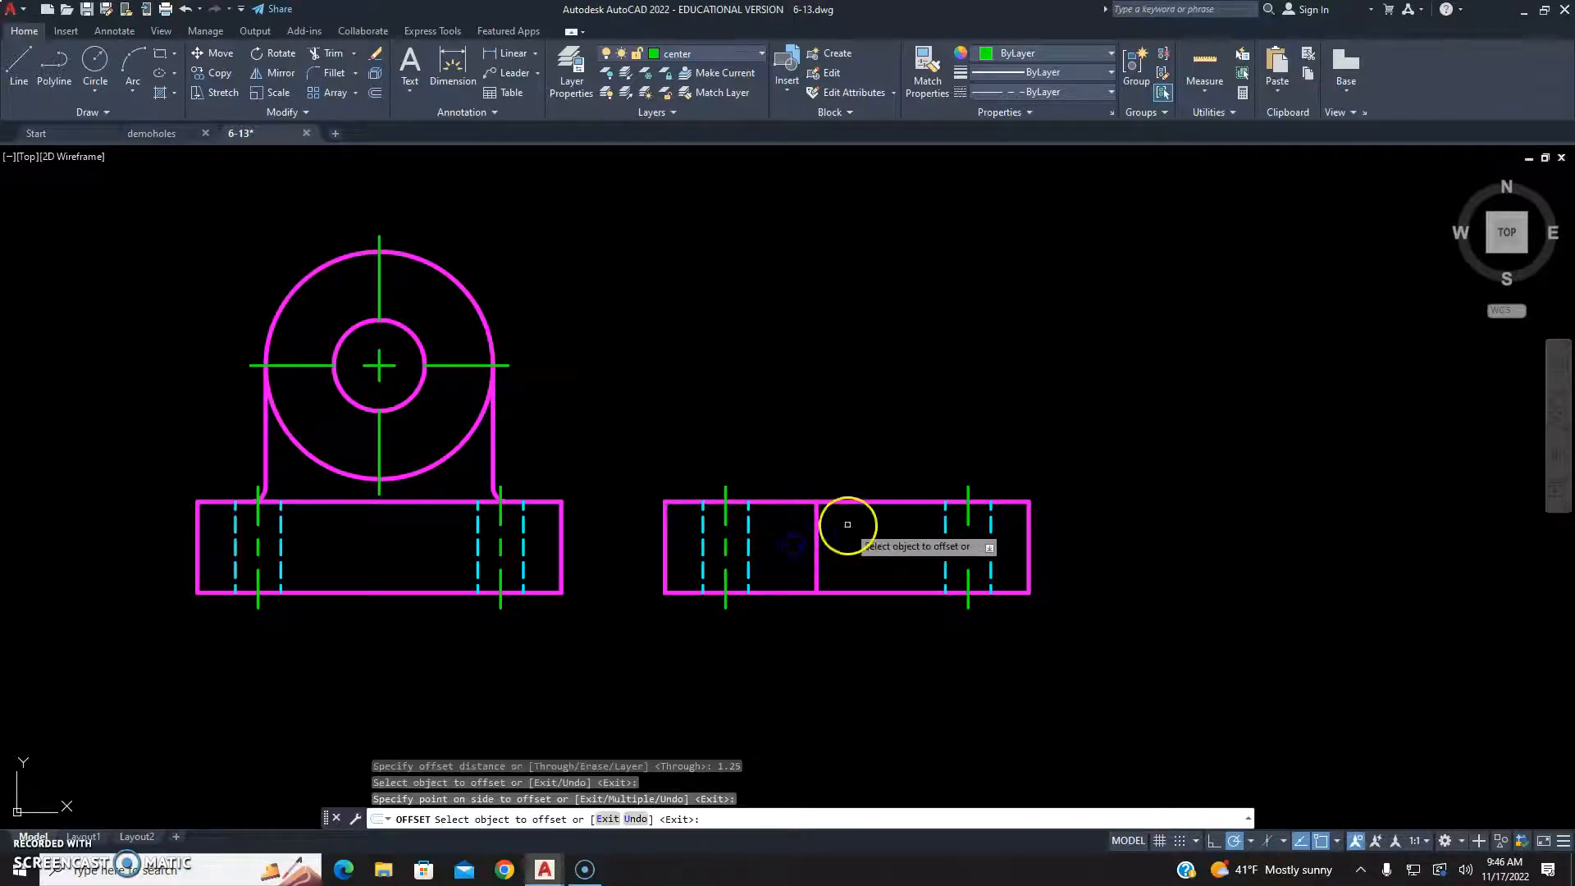
key("Escape")
Stretch the offset line's upper end up 1.125 to align with the horizontal centerline of the front view's circles
left_click(817, 534)
left_click(817, 501)
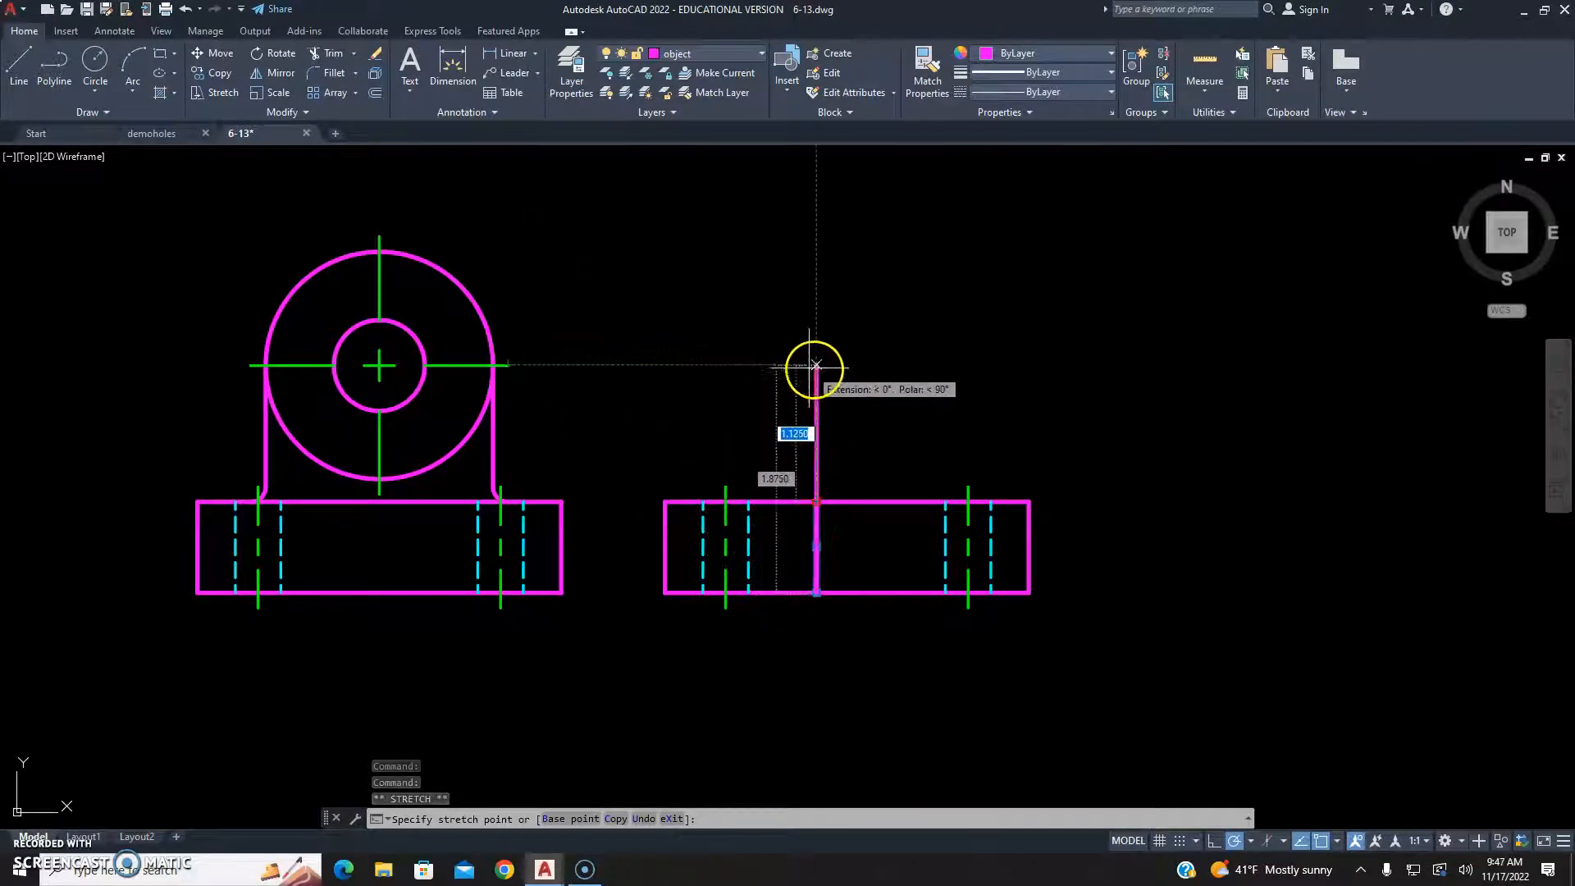
left_click(816, 364)
key("Escape")
key("Escape")
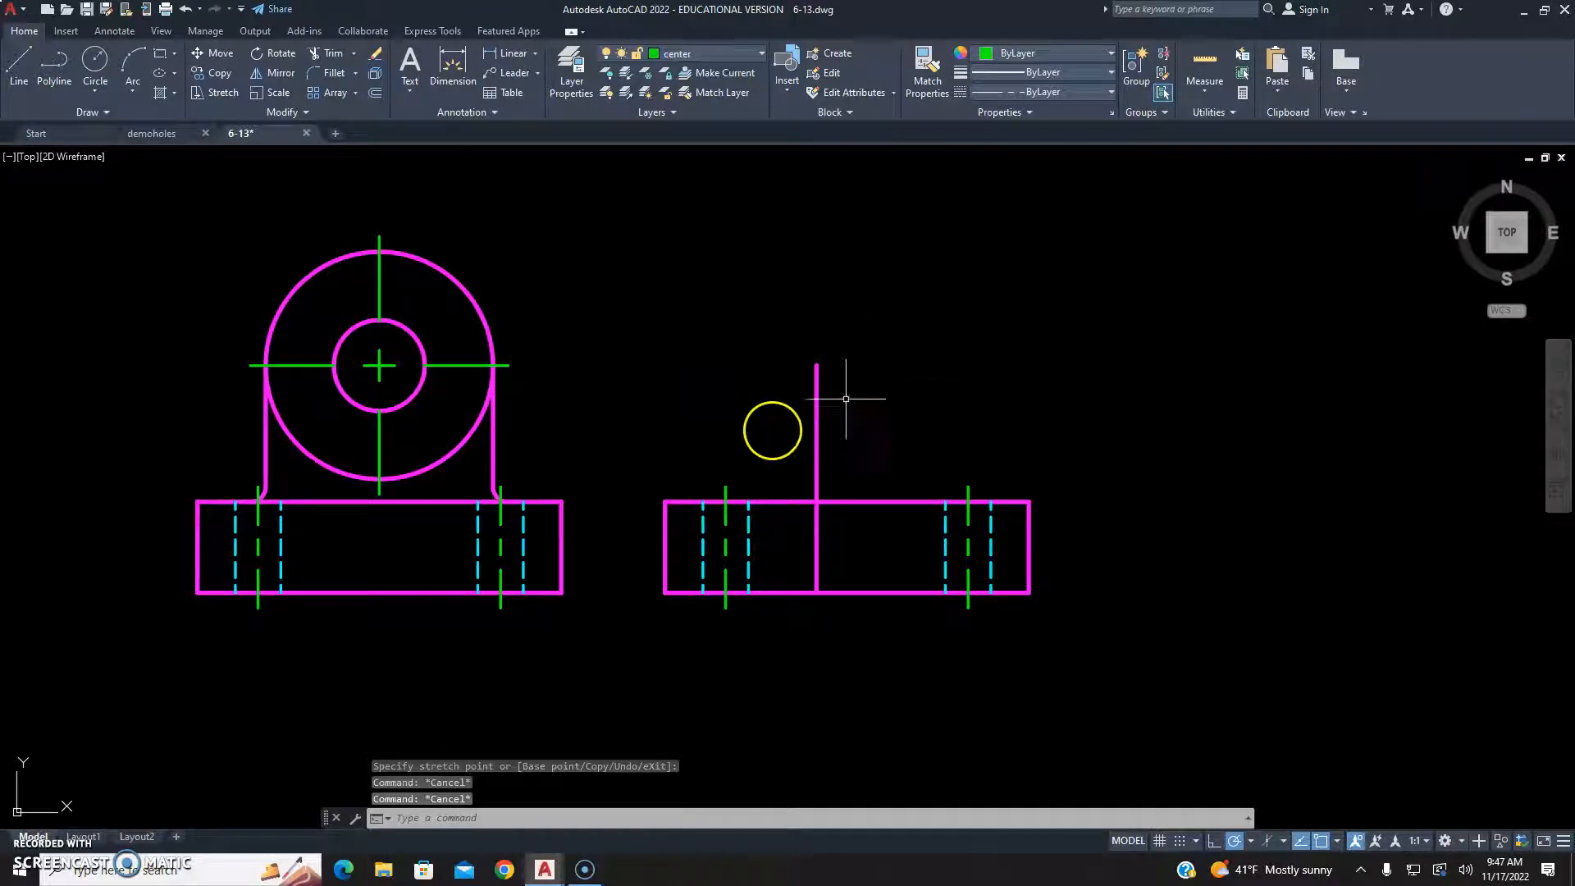
Shorten the vertical line by moving its lower endpoint up to the top edge of the copied base
left_click(816, 567)
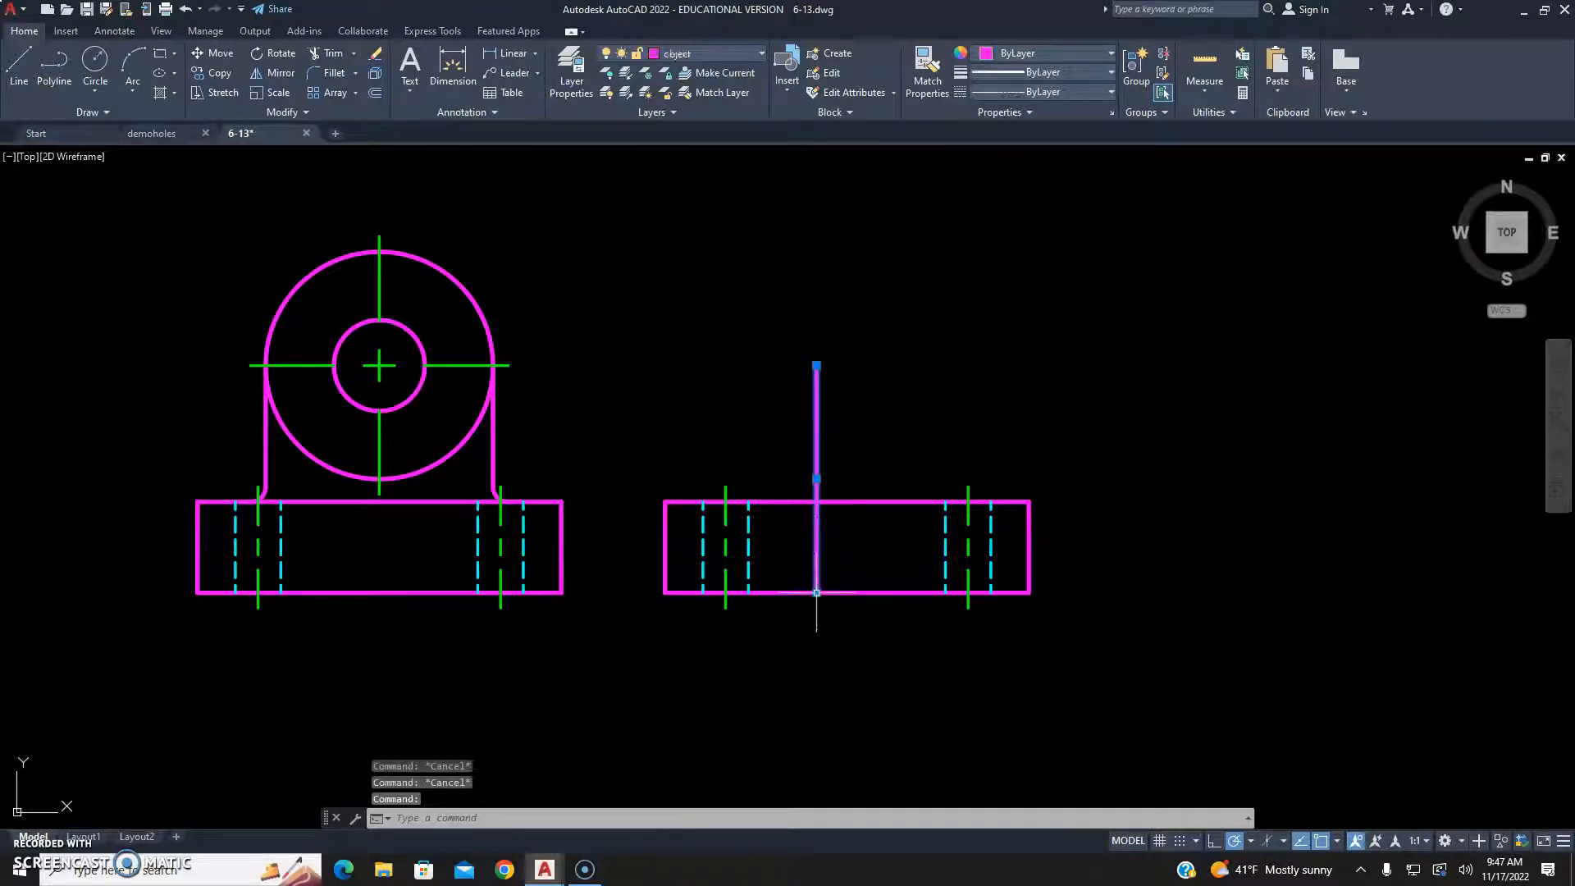
left_click(816, 592)
left_click(816, 502)
key("Escape")
key("Escape")
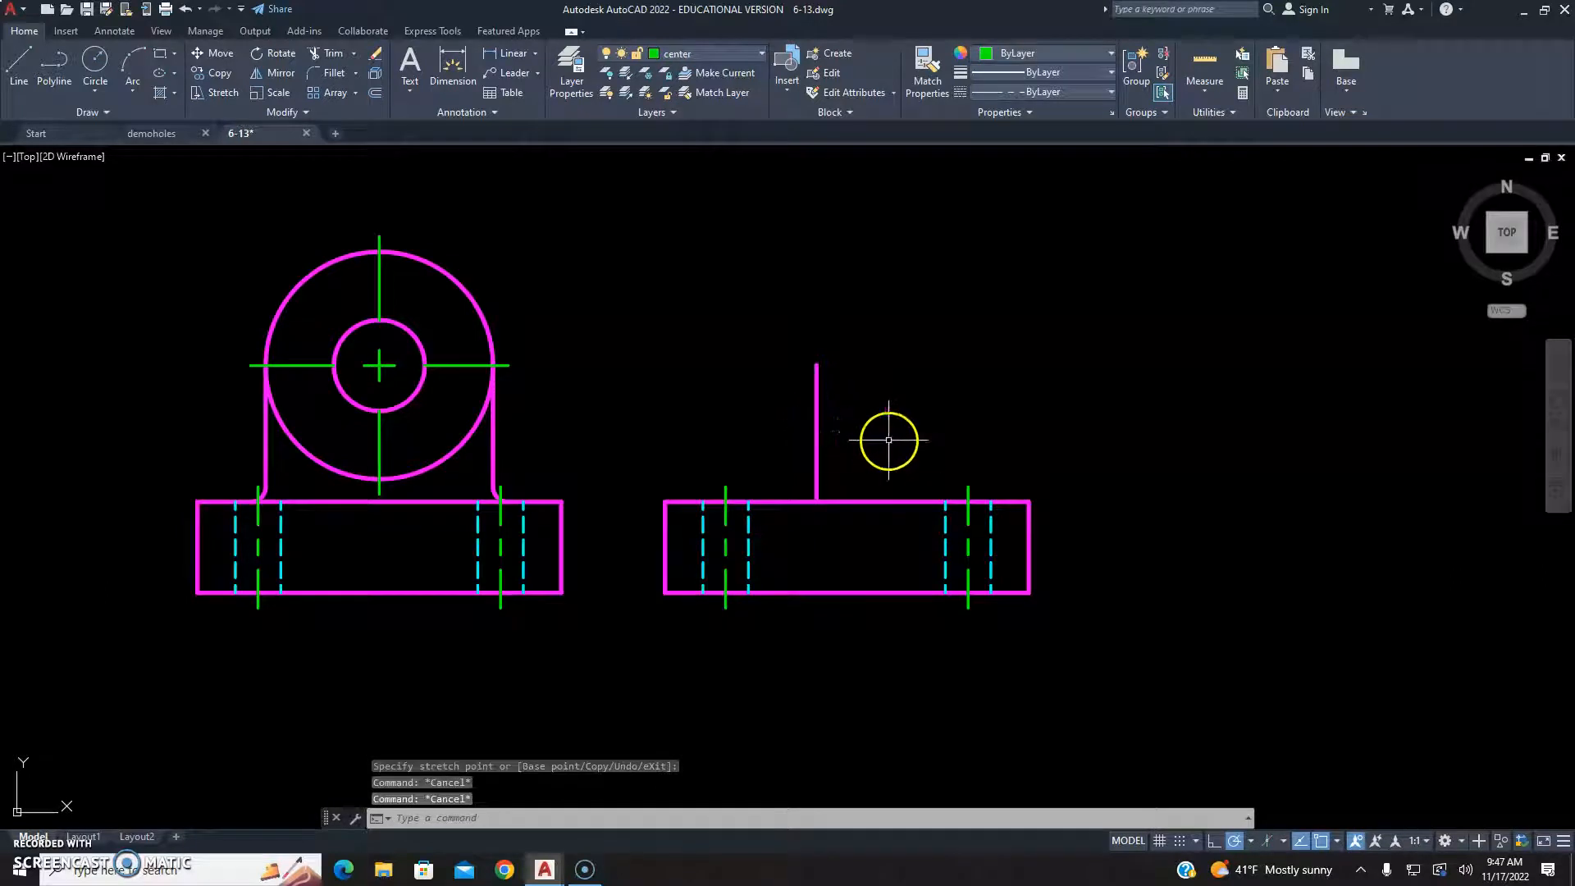
Offset the upright's vertical line 5/8 toward the far side of the base
type("off")
key("Return")
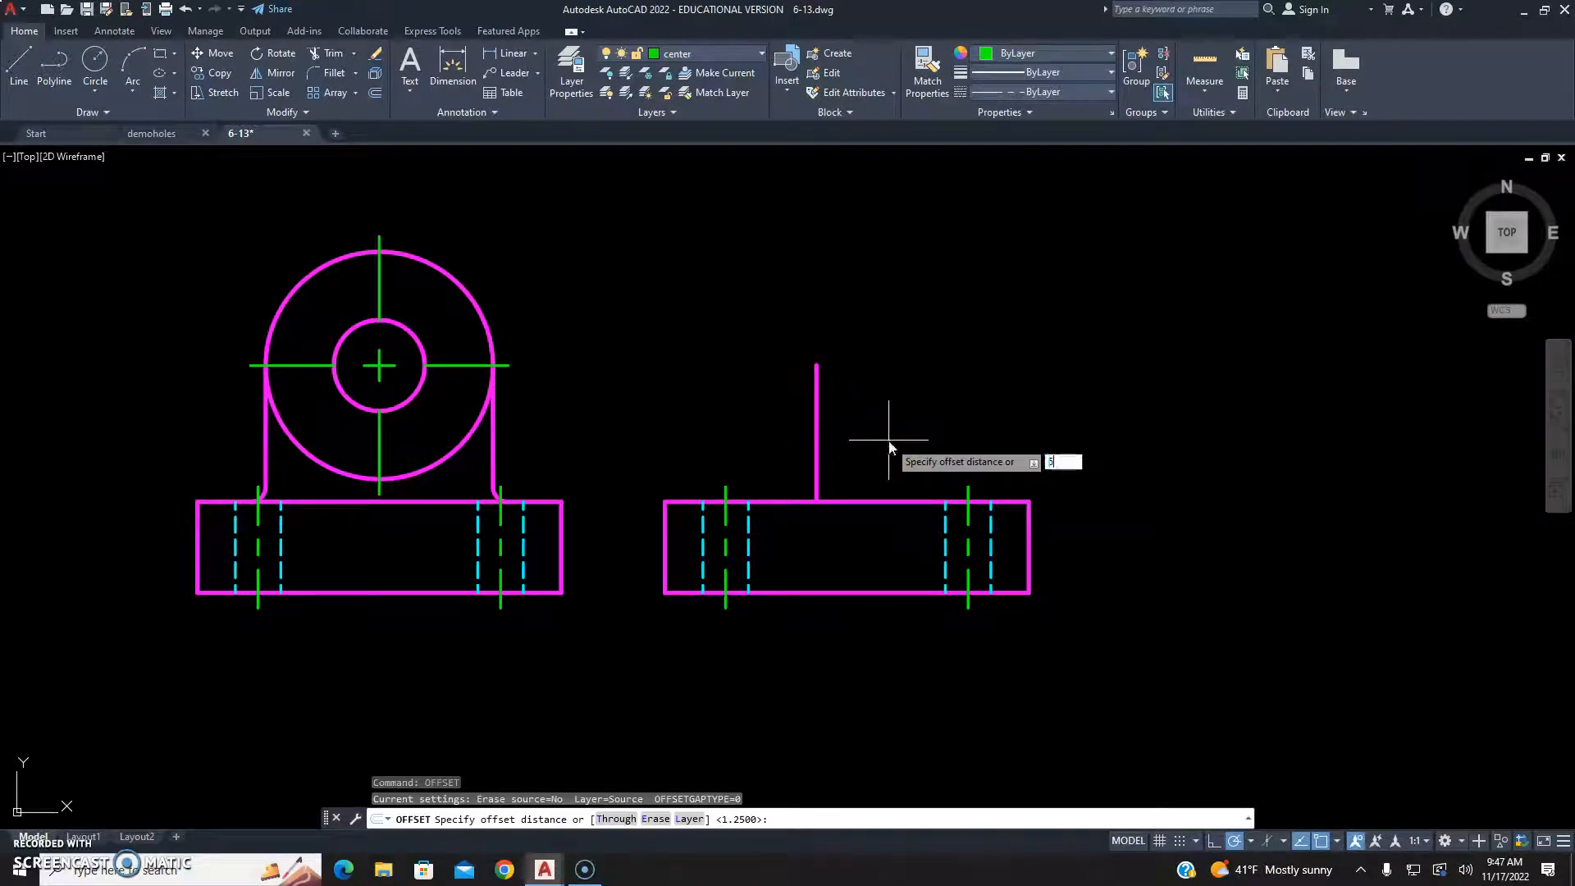
type("5/8")
key("Return")
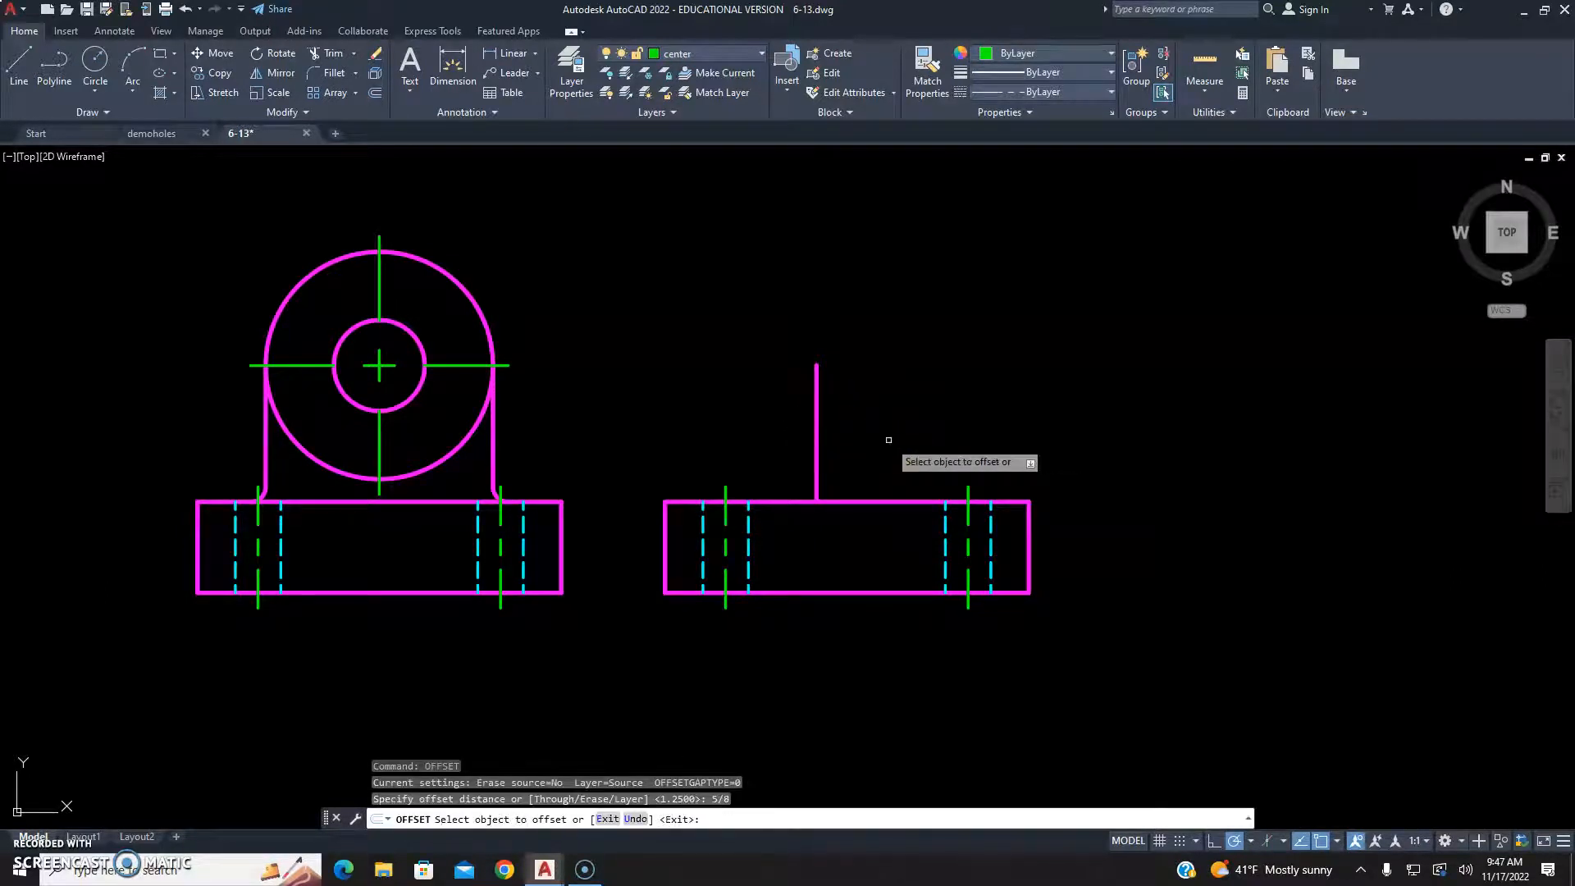
left_click(816, 426)
left_click(917, 408)
key("Escape")
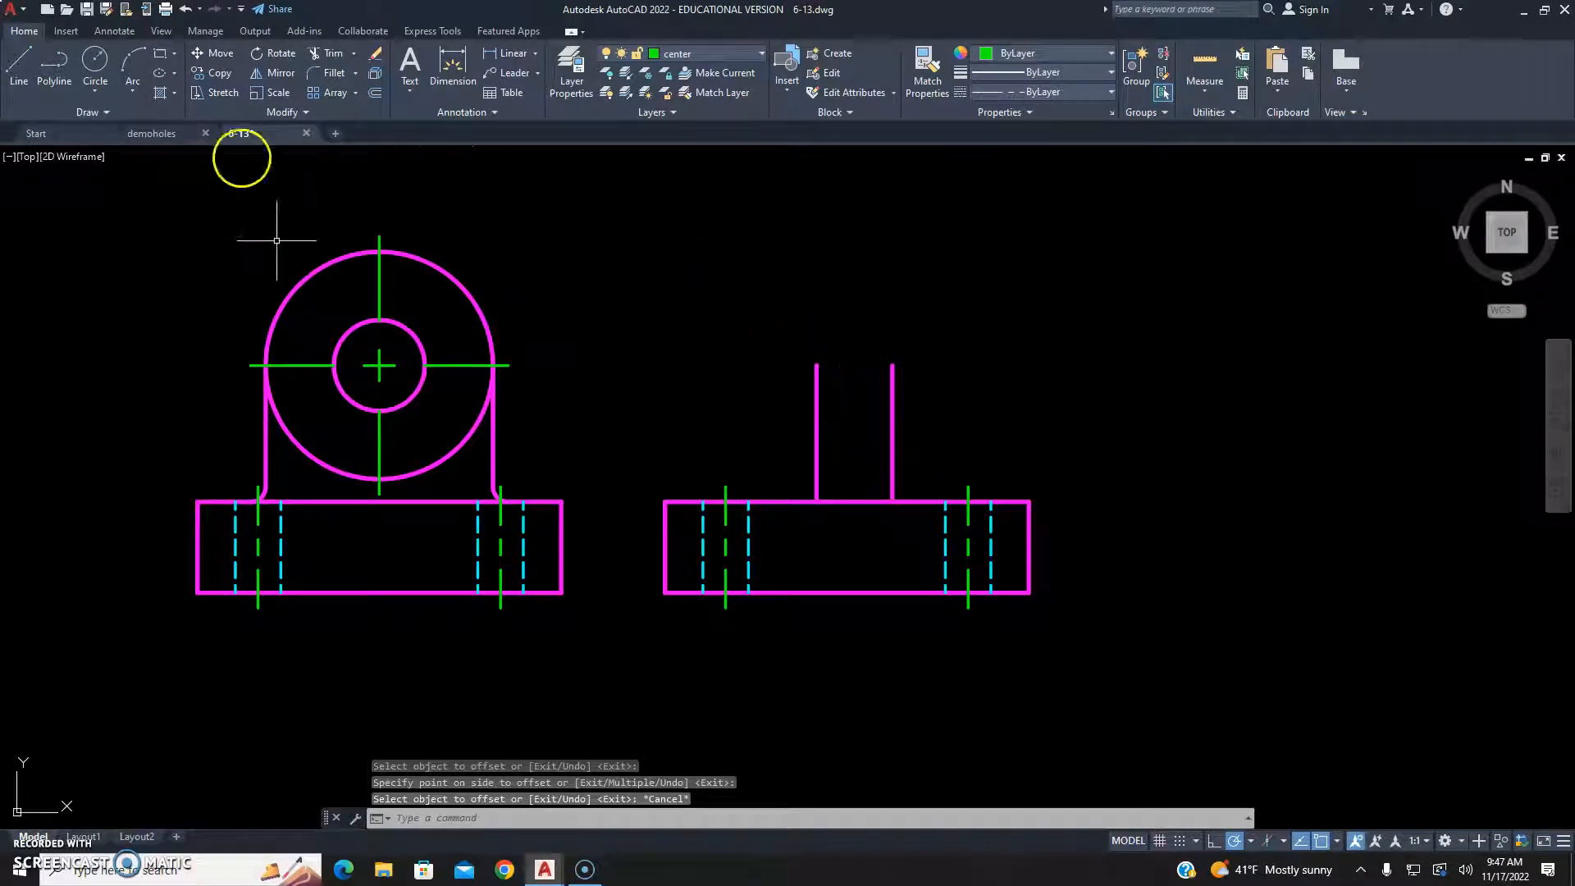
Draw a line on the dim layer joining the upper ends of the upright's two vertical lines
left_click(18, 61)
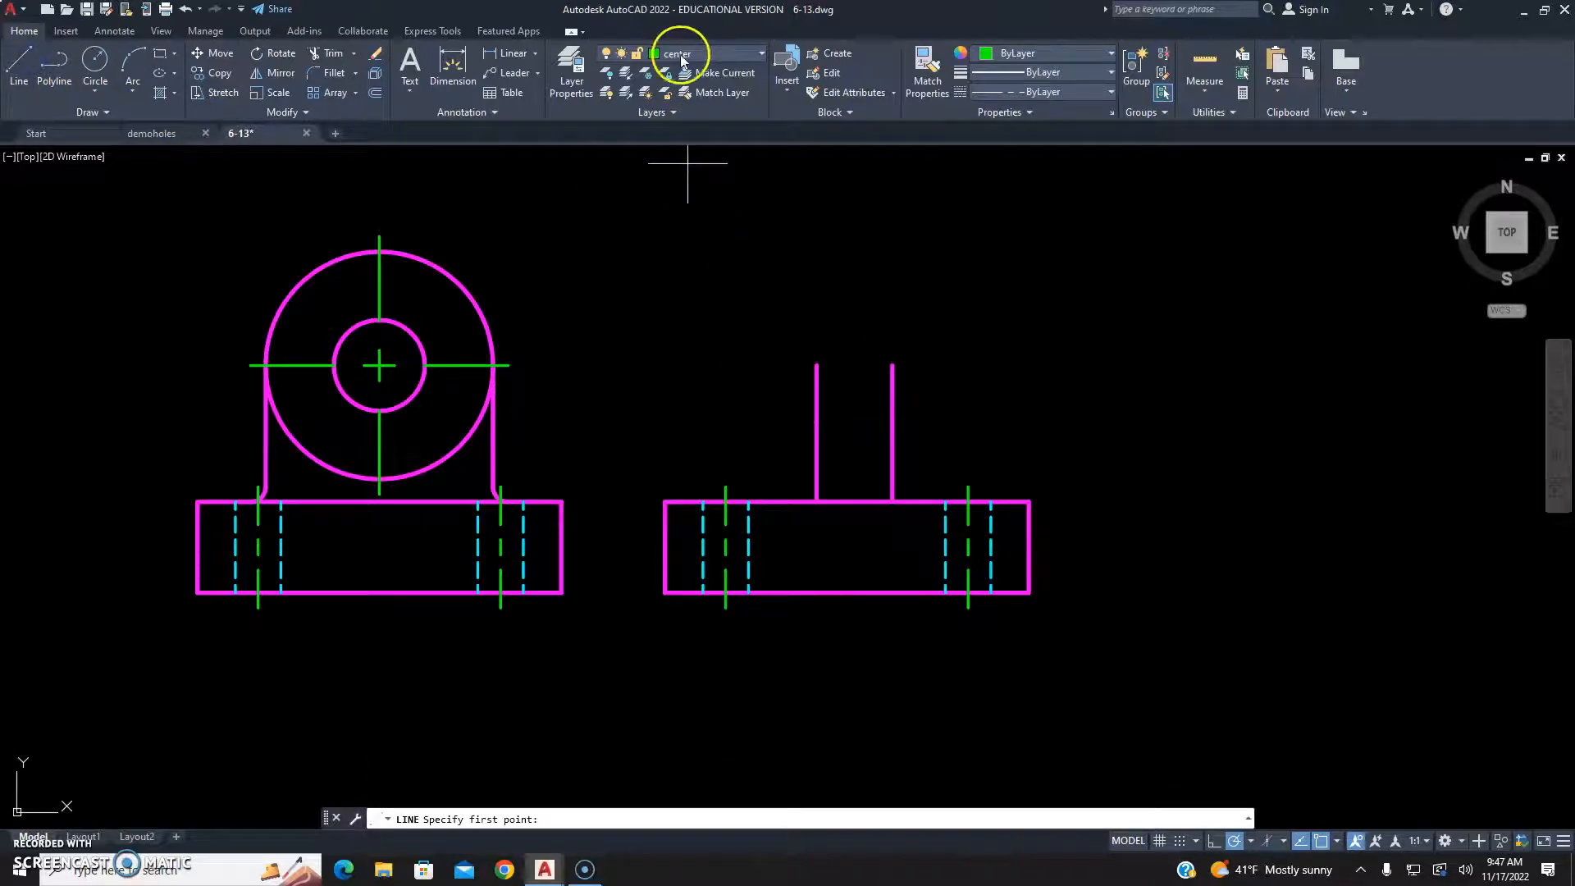
left_click(677, 55)
left_click(689, 130)
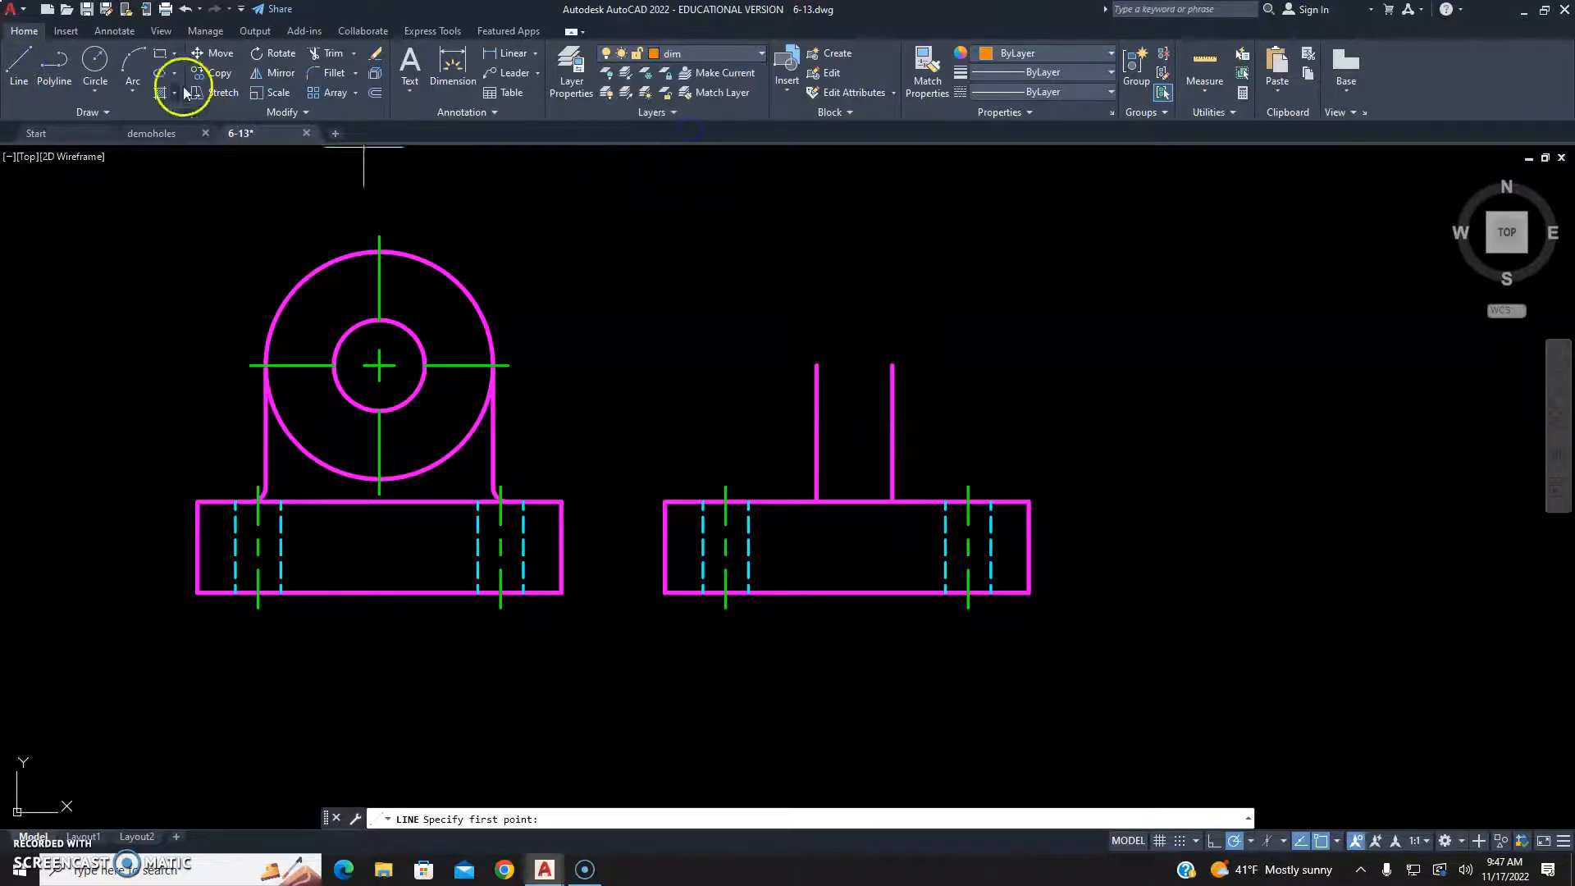
left_click(816, 363)
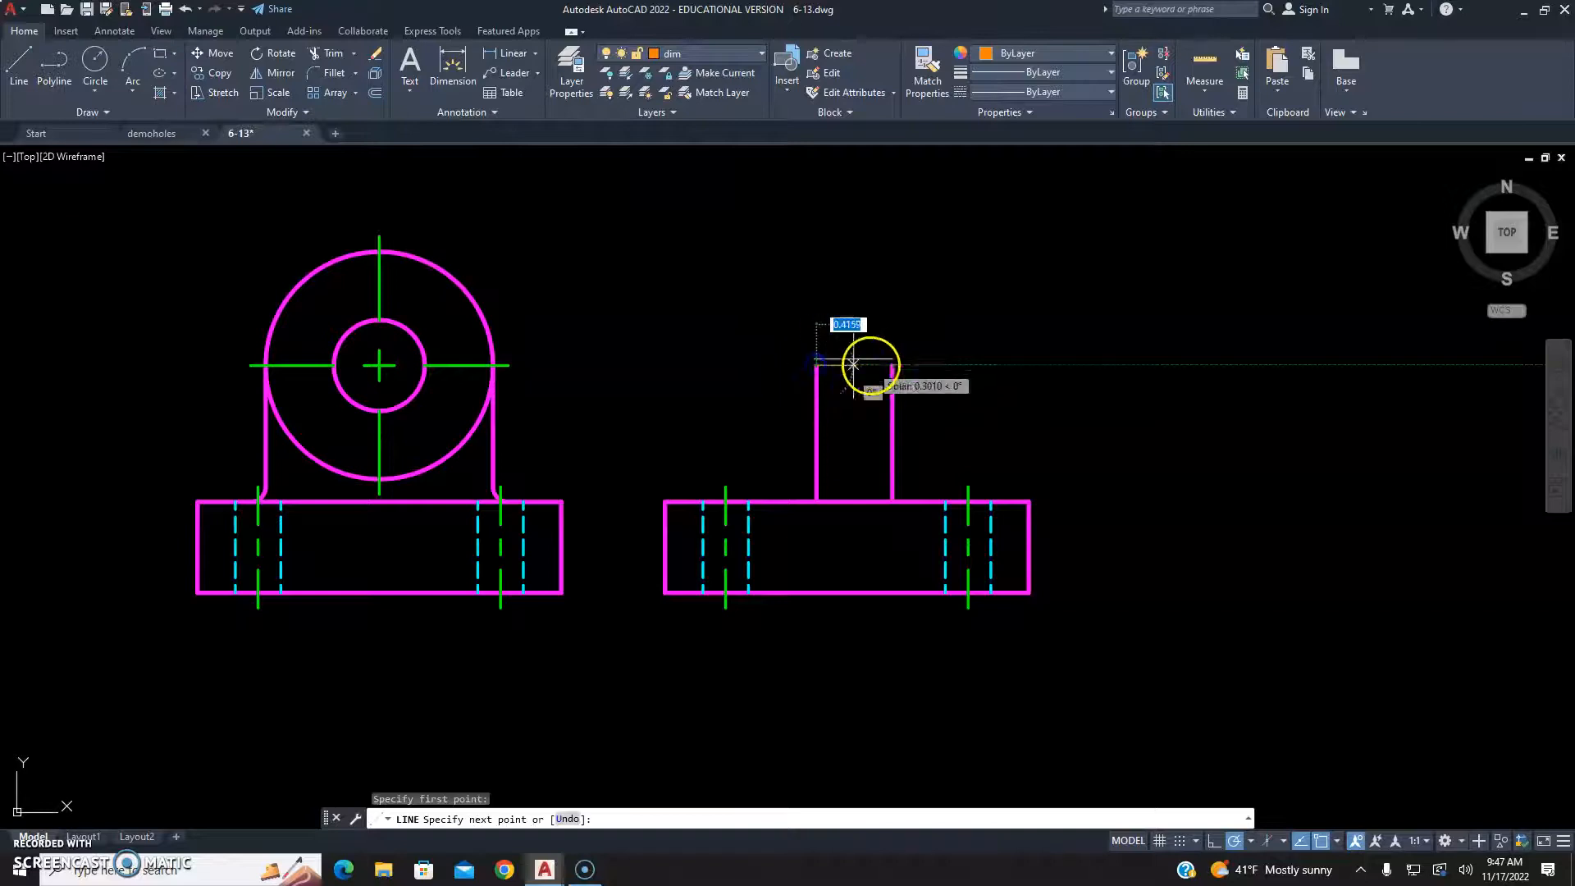
left_click(892, 365)
key("Escape")
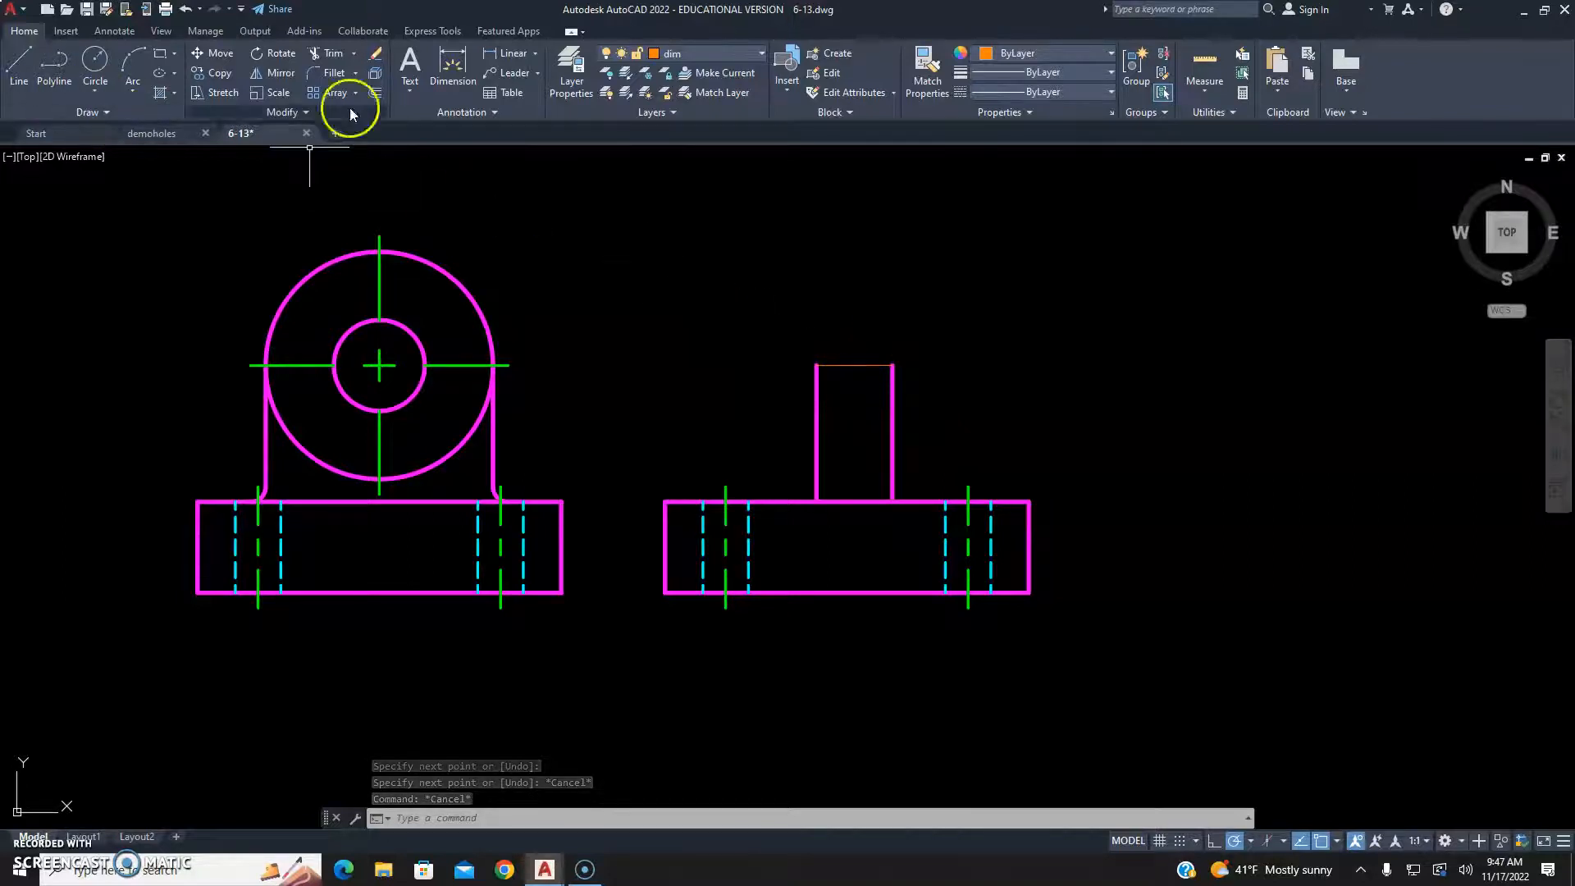
Make the object layer current and draw a horizontal .75 line in the empty area above the side view
left_click(736, 53)
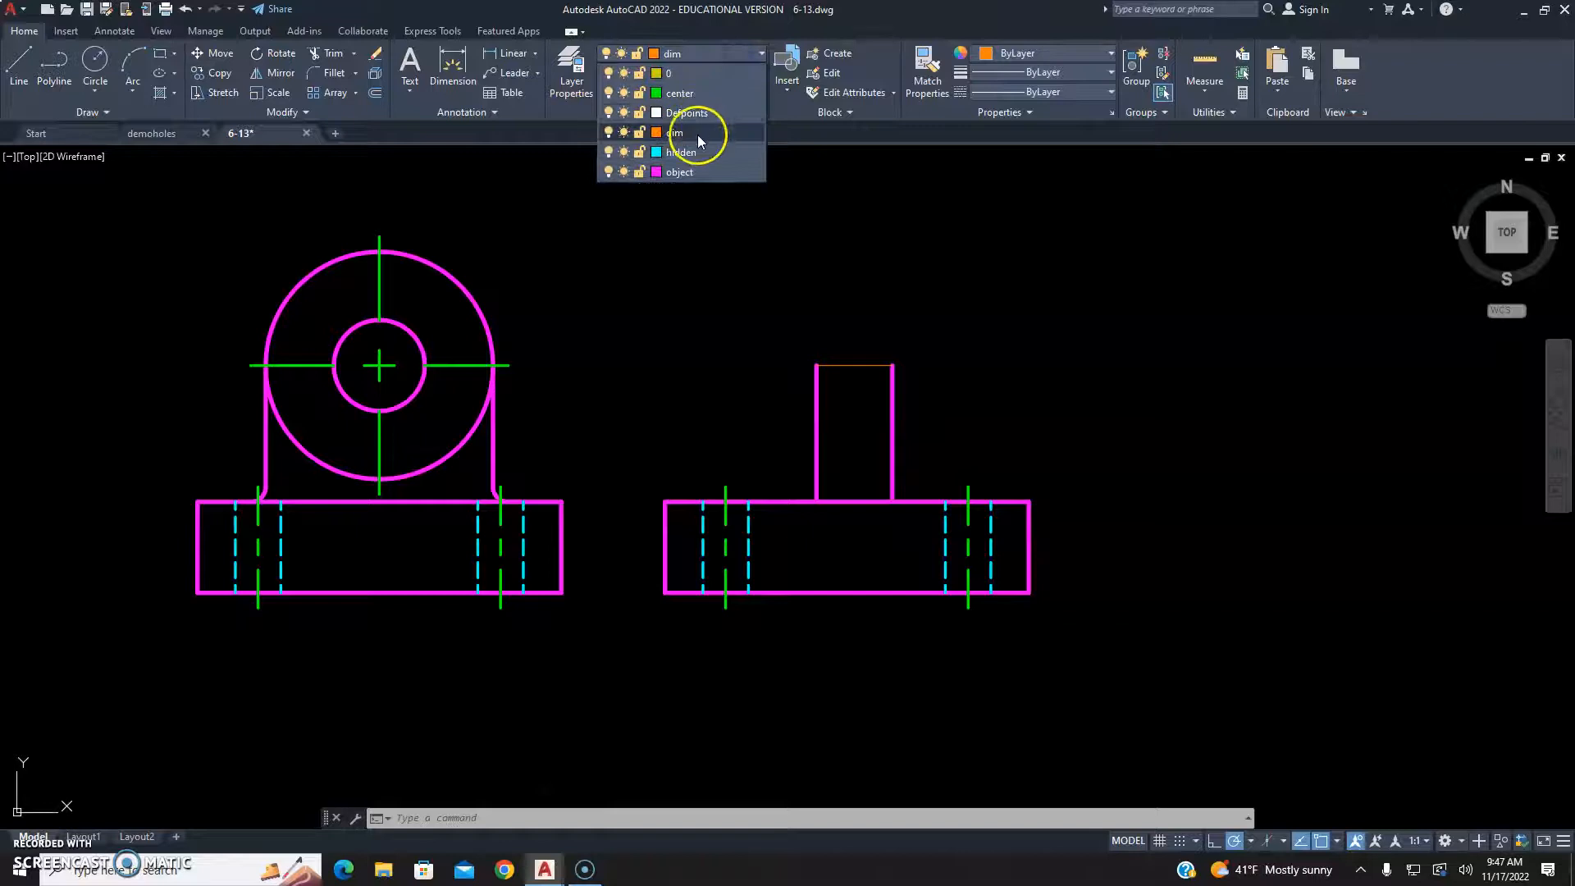
left_click(697, 172)
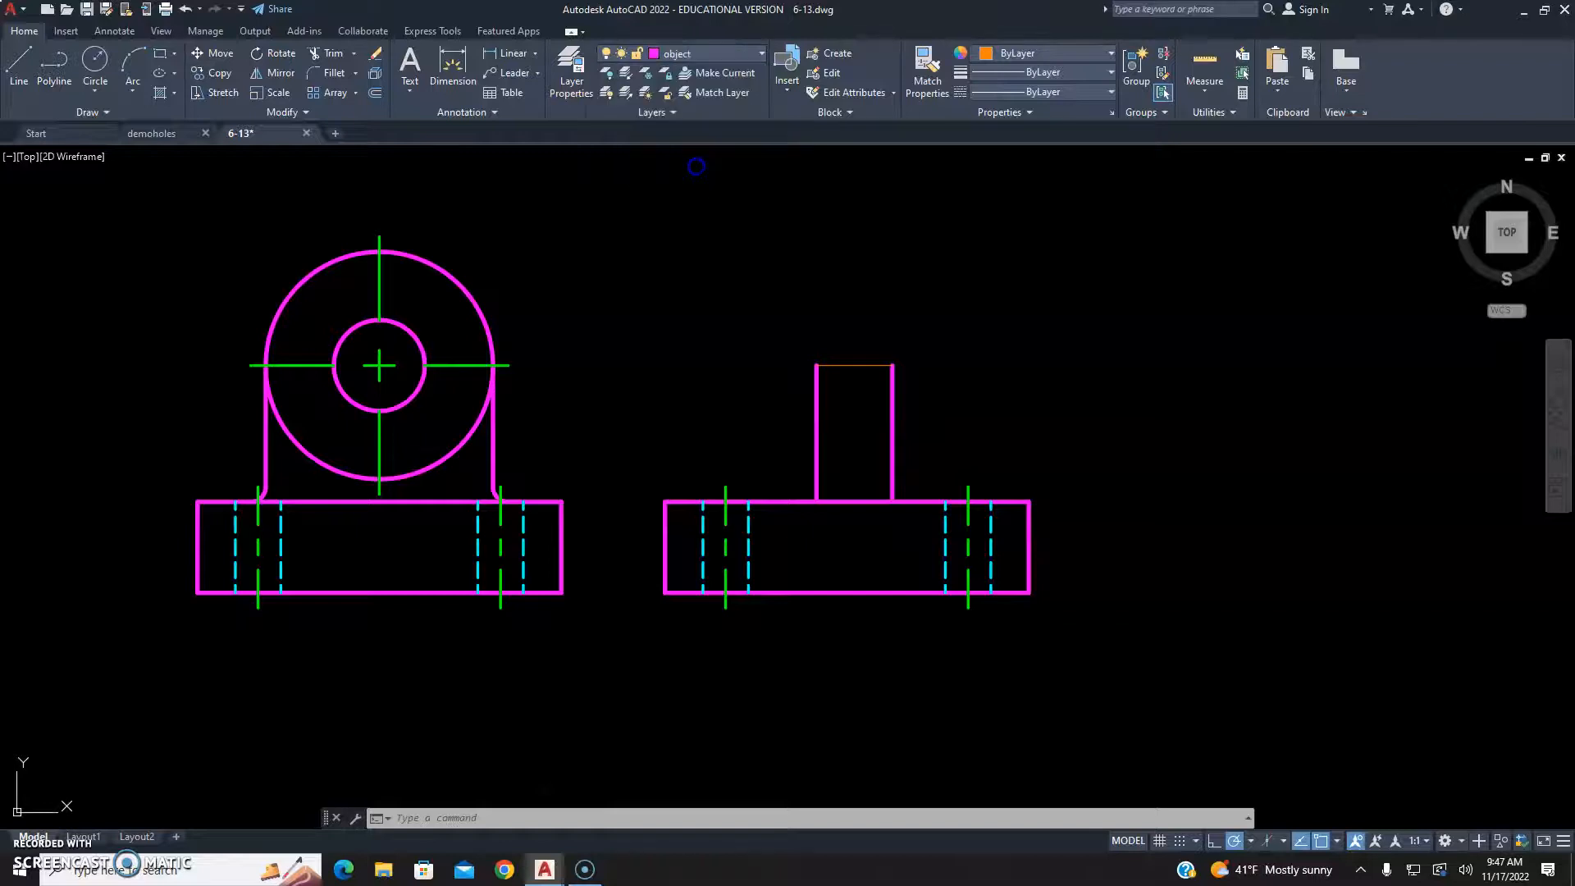
left_click(15, 66)
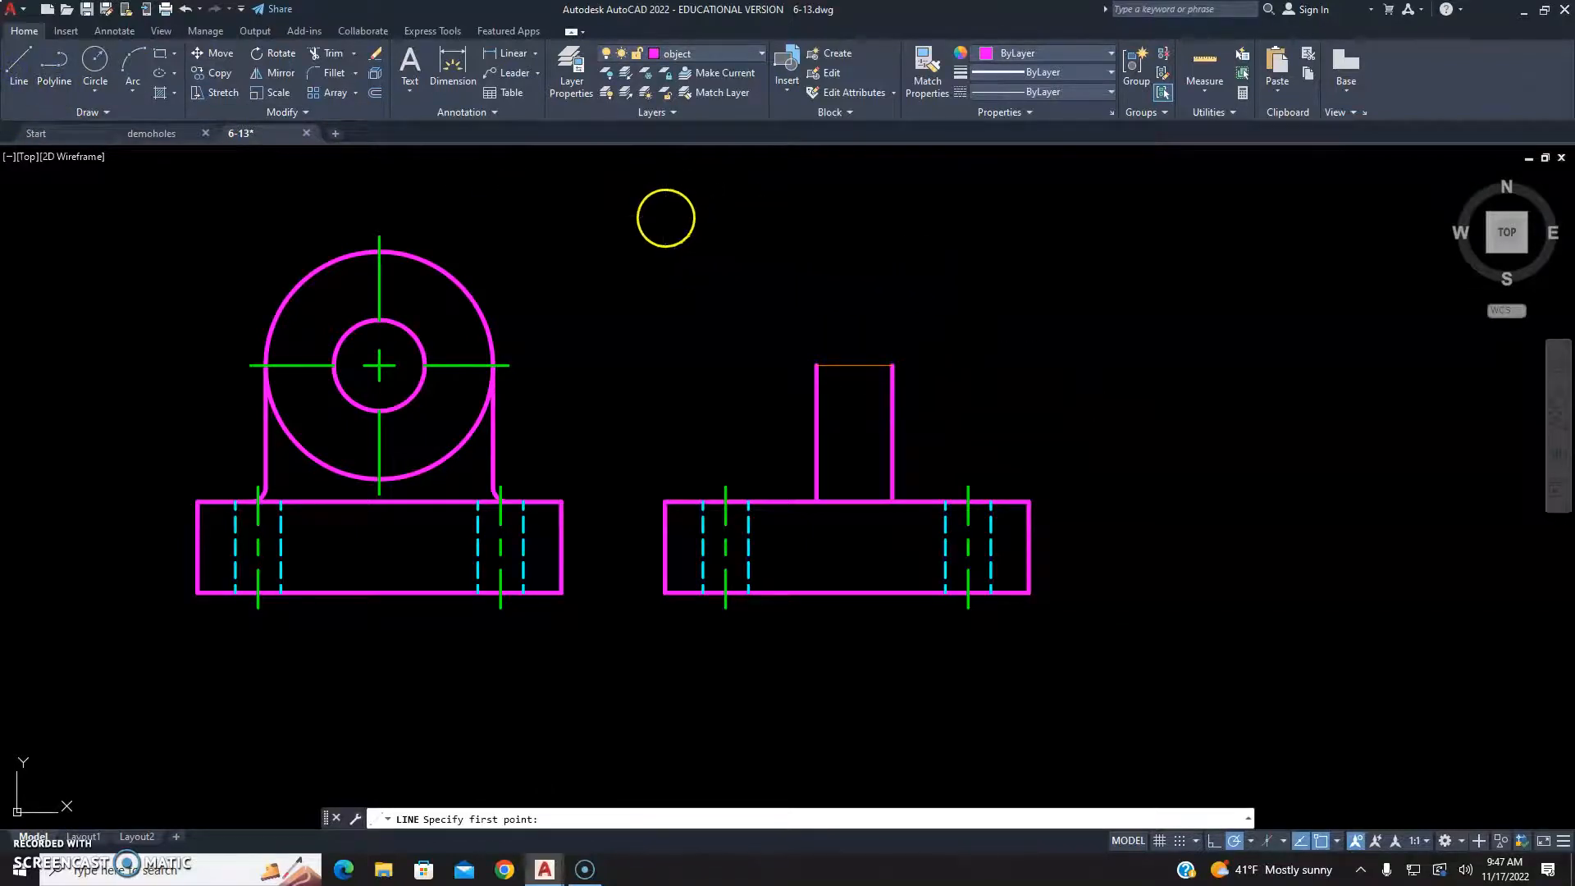
left_click(664, 217)
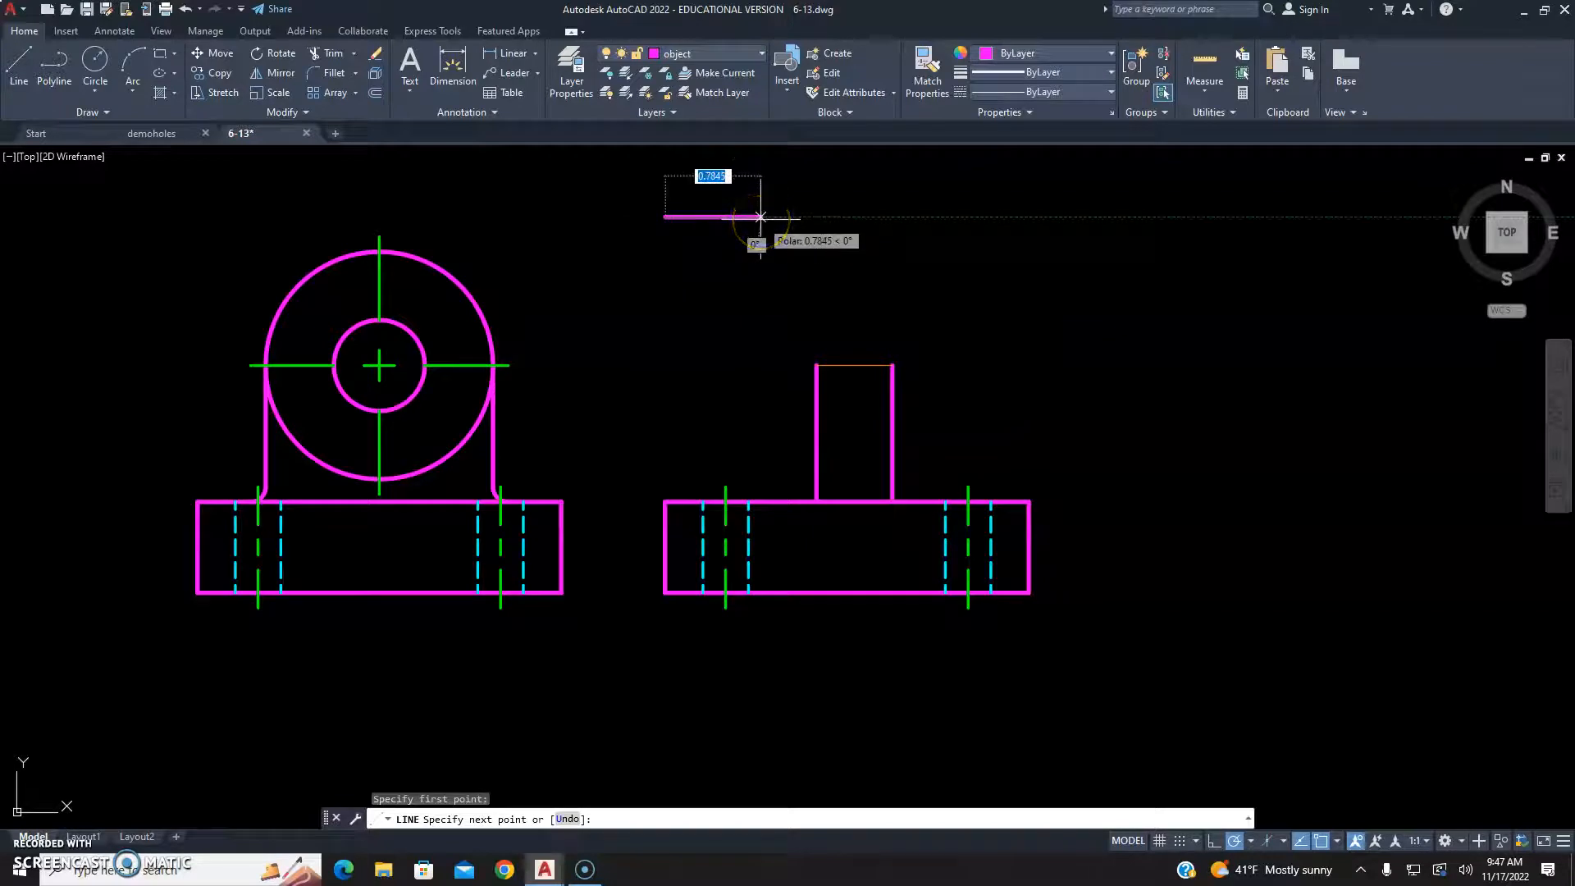
type(".75")
key("Return")
key("Escape")
Check the cylinder thickness on the isometric reference and move the .75 line by its midpoint onto the midpoint of the upright's top line
mouse_move(616, 327)
middle_mouse_down()
mouse_move(897, 257)
mouse_move(1038, 200)
middle_mouse_up()
middle_click_drag(387, 509, 699, 426)
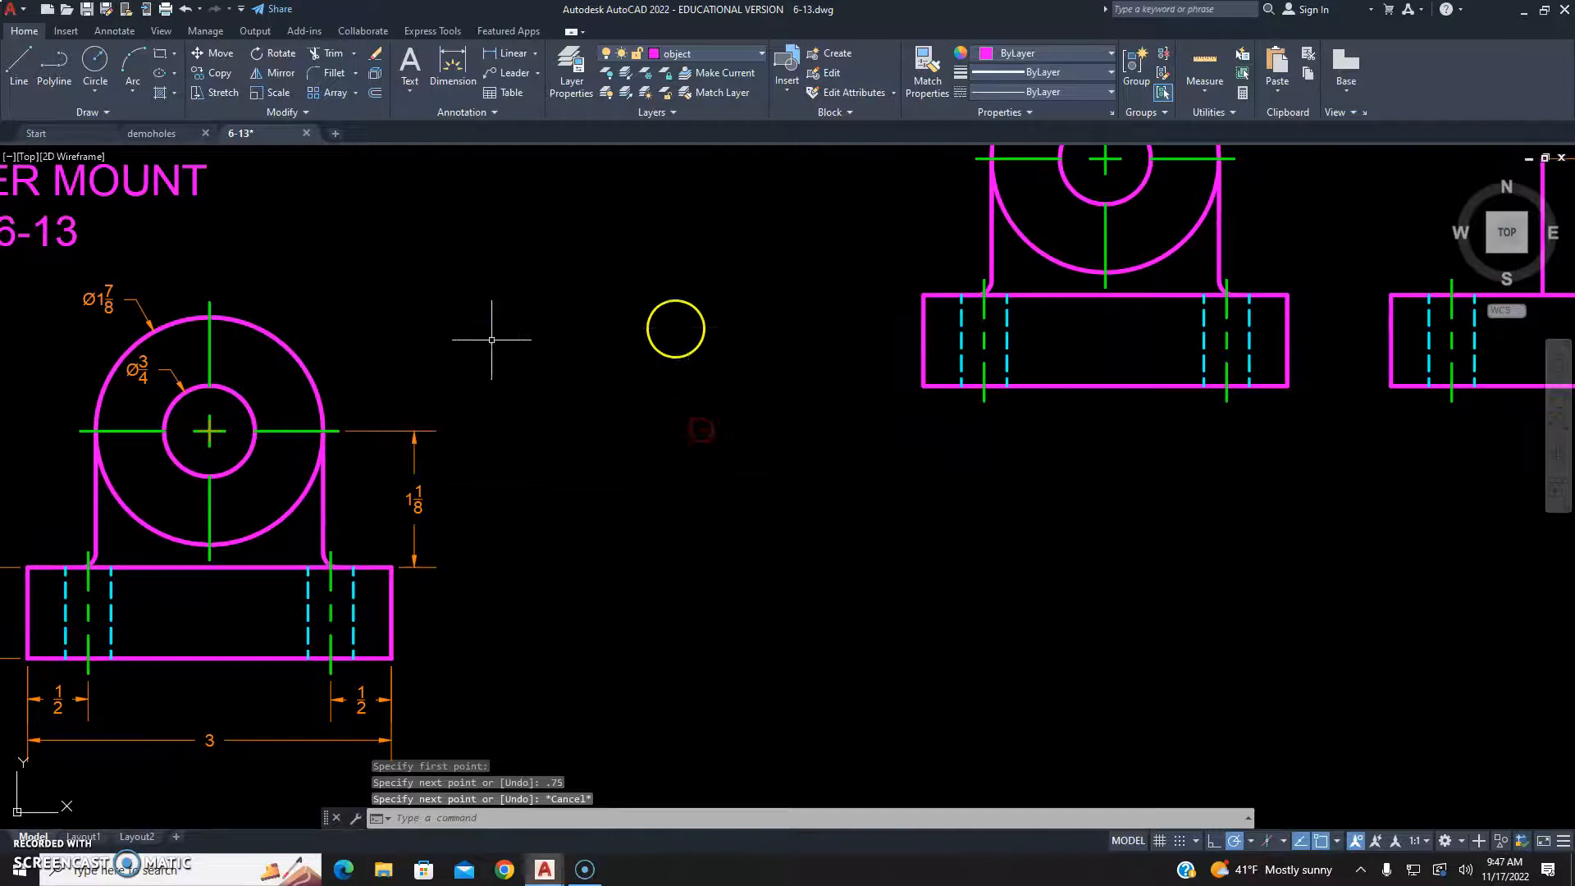
mouse_move(301, 425)
middle_mouse_down()
mouse_move(949, 400)
mouse_move(1094, 476)
middle_mouse_up()
middle_click_drag(448, 407, 461, 424)
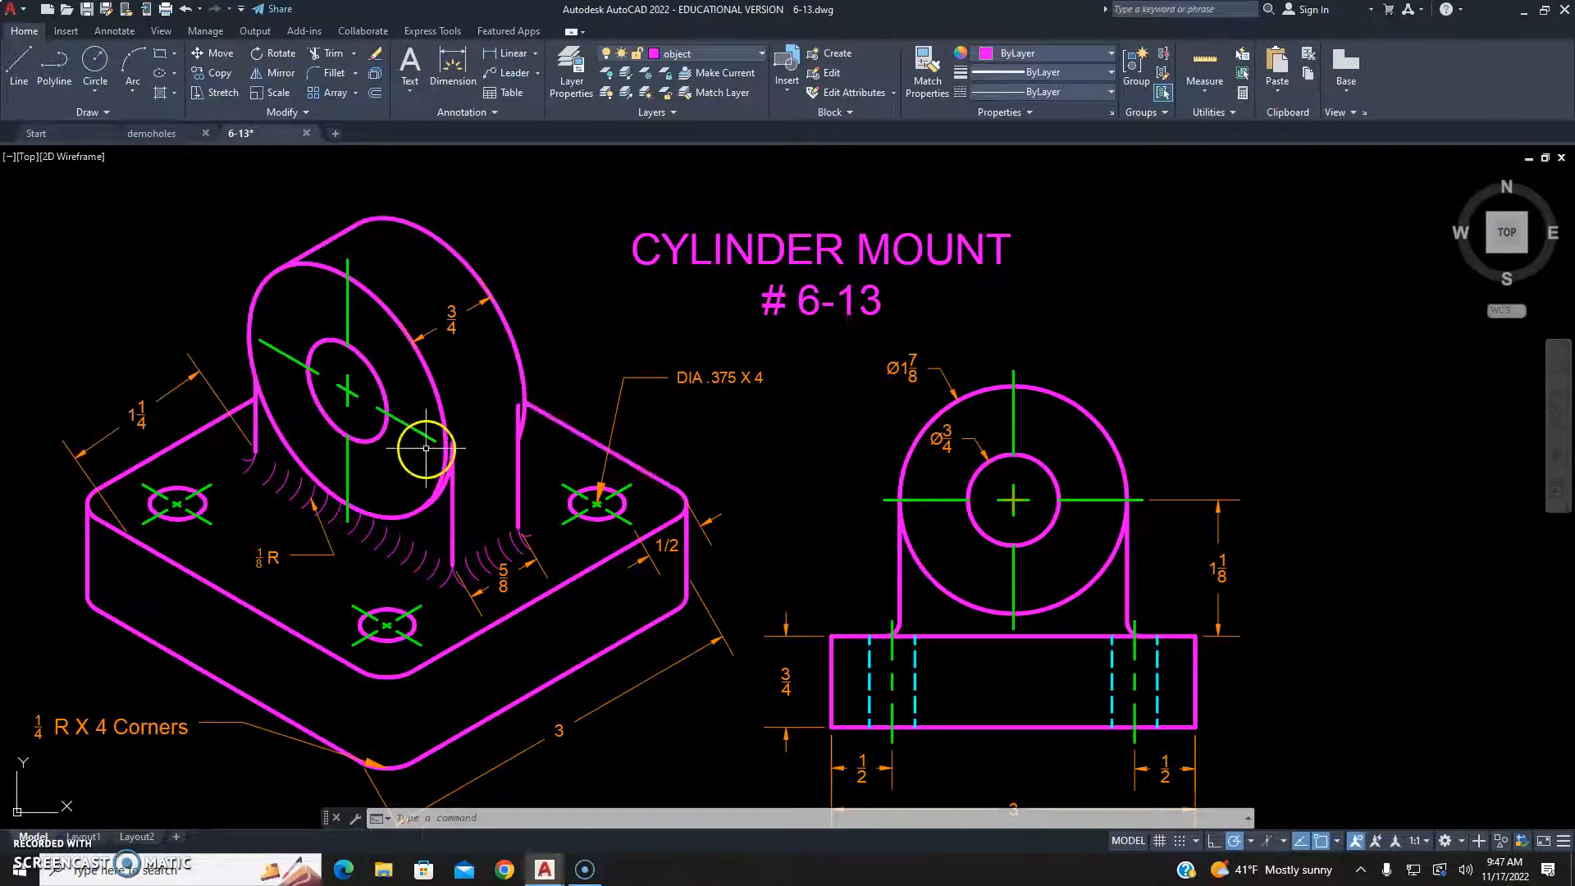
mouse_move(825, 377)
middle_mouse_down()
mouse_move(538, 415)
mouse_move(534, 397)
middle_mouse_up()
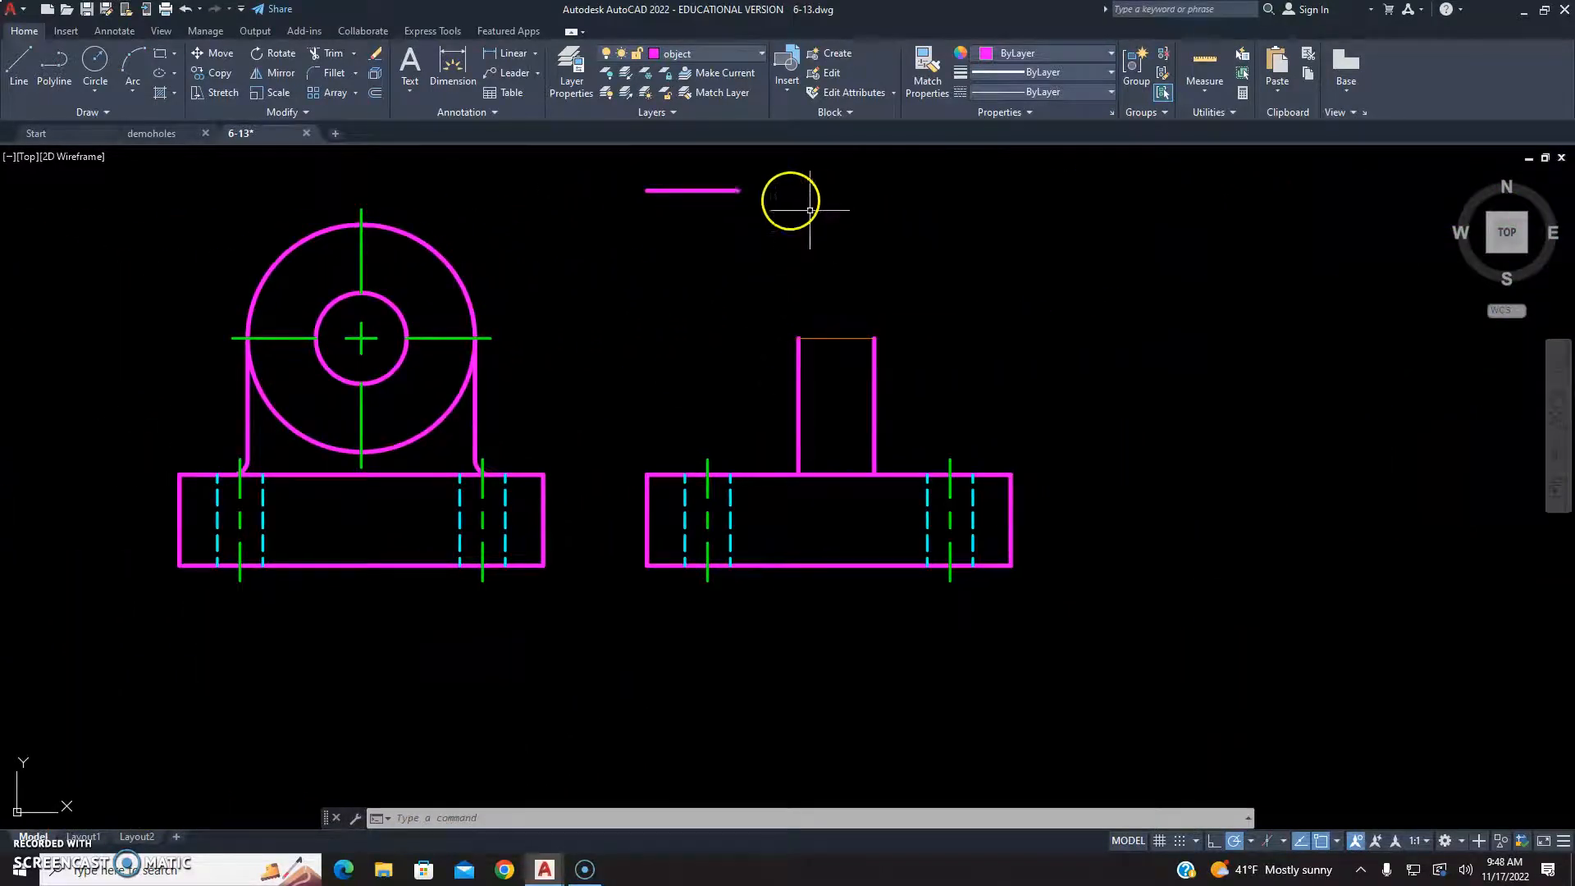
left_click(810, 211)
left_click(689, 168)
left_click(693, 189)
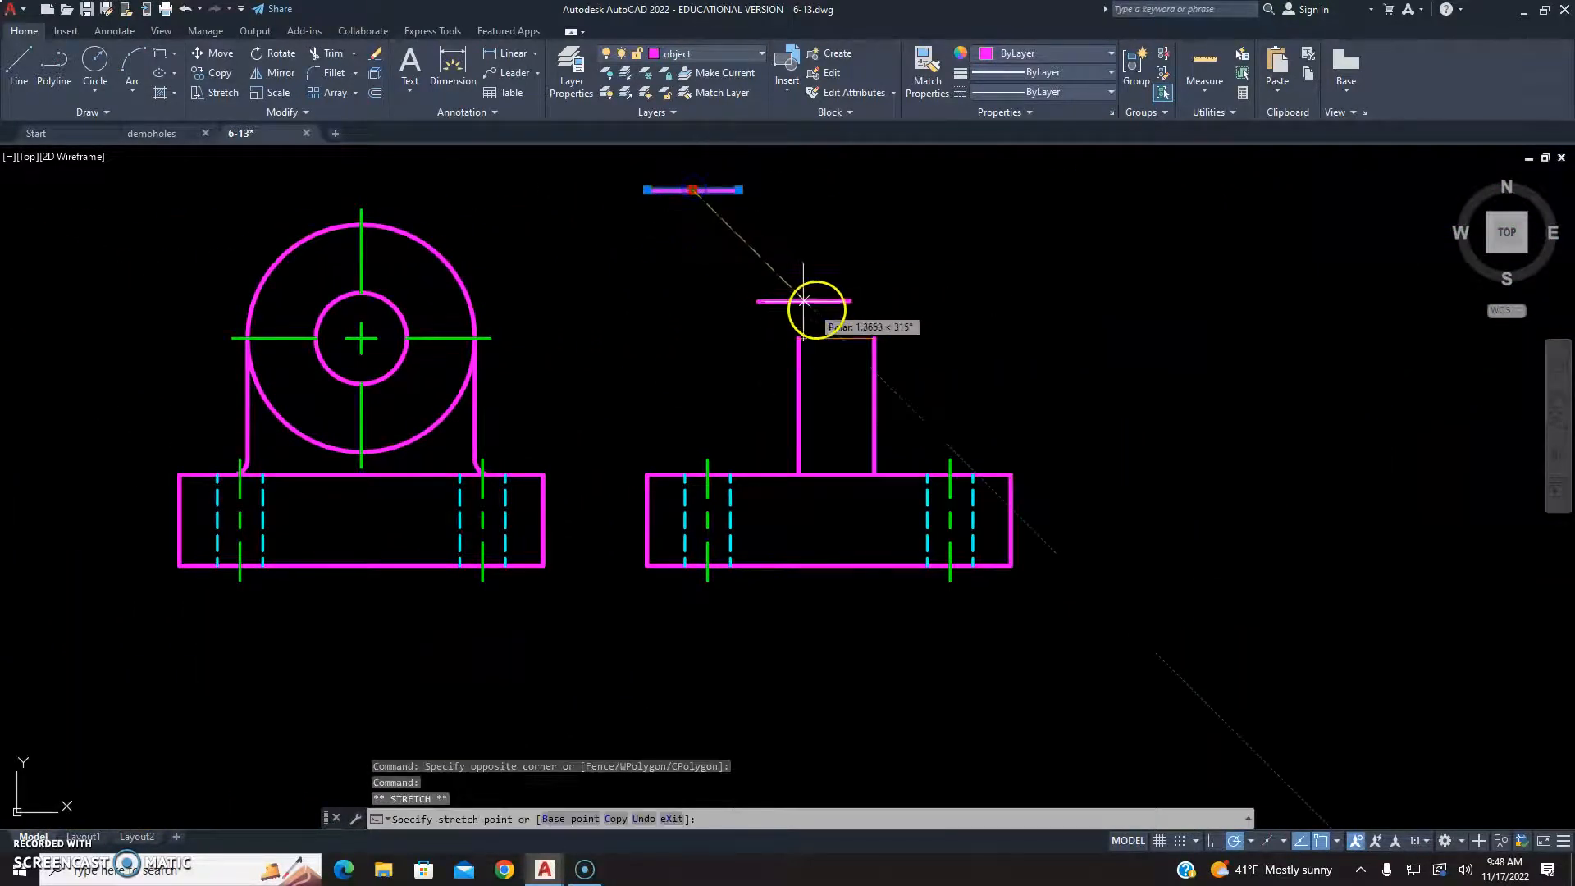
left_click(837, 335)
key("Escape")
key("Escape")
scroll(845, 328, "up", 2)
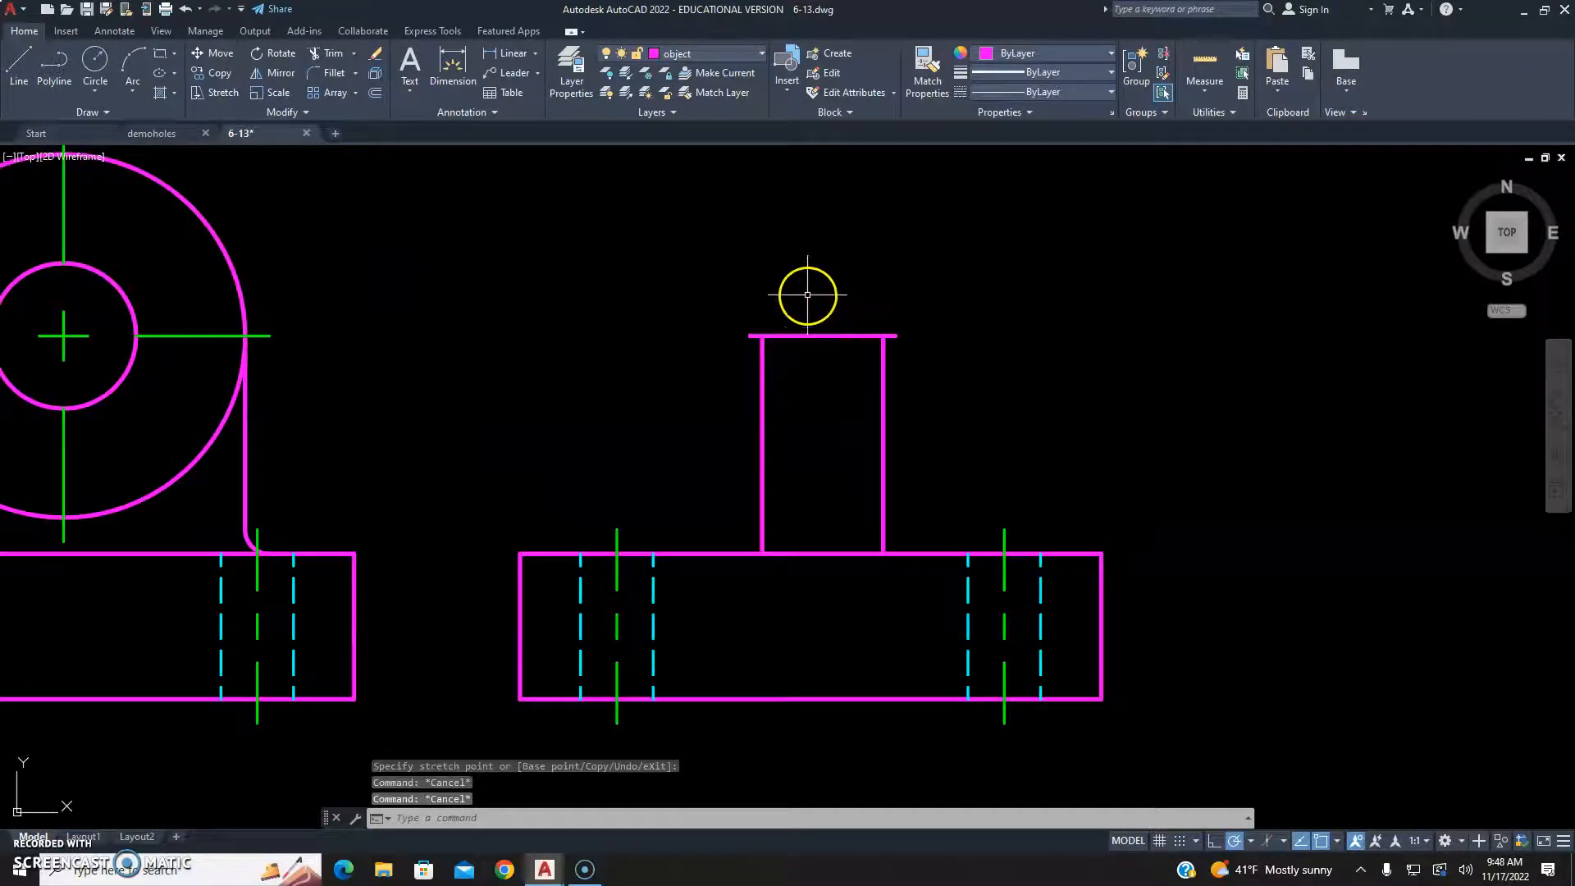
Make layer 0 current and draw a horizontal projection line from the large circle's bottom quadrant across the side view
middle_click_drag(471, 307, 604, 394)
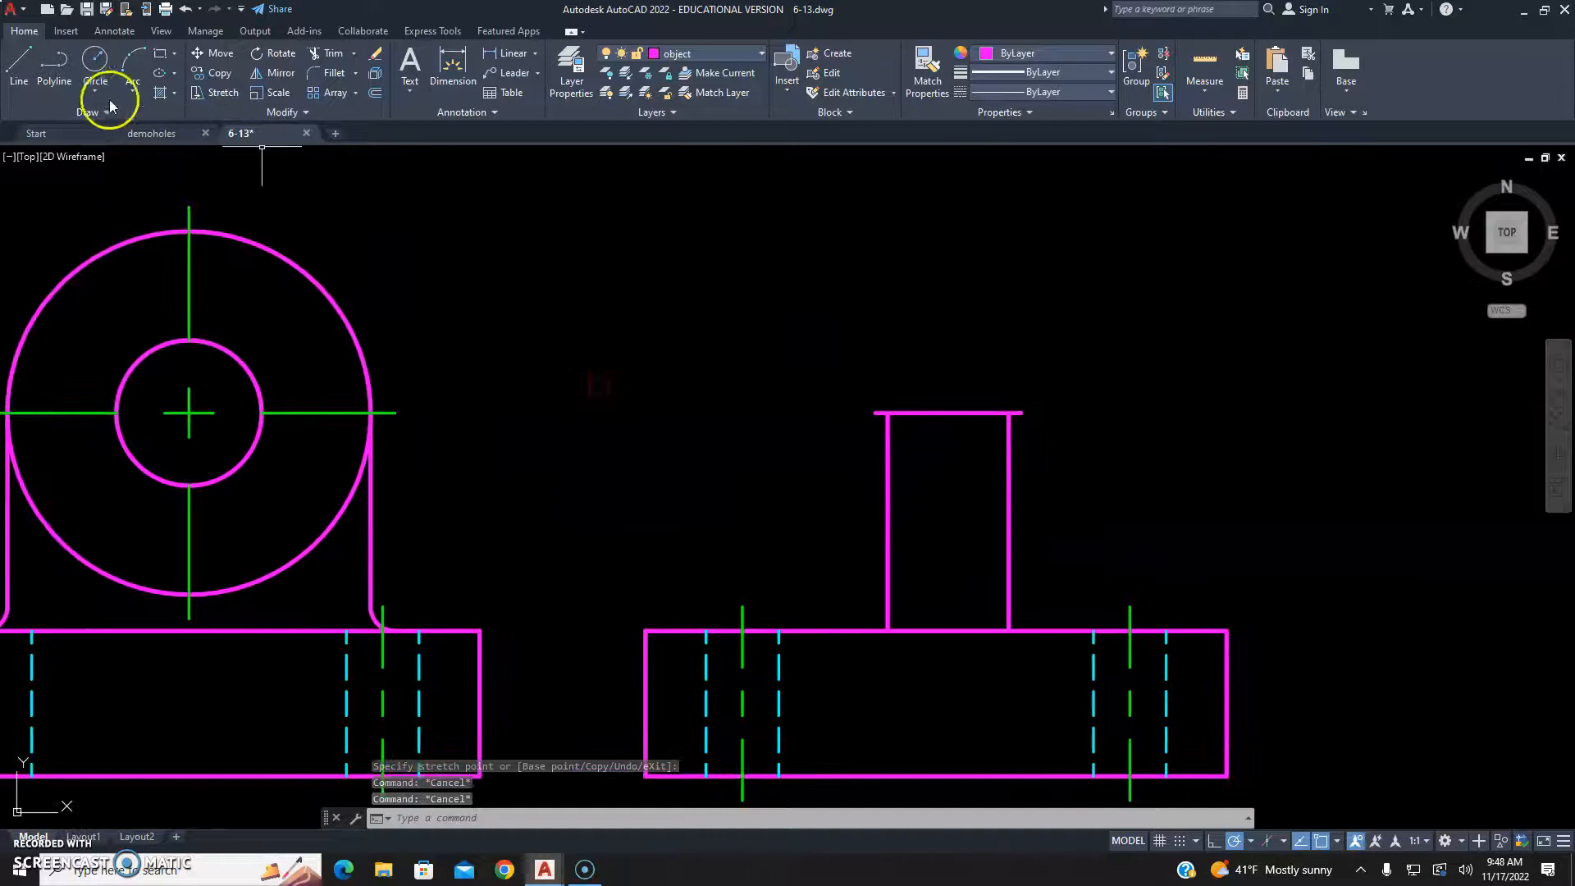
left_click(21, 65)
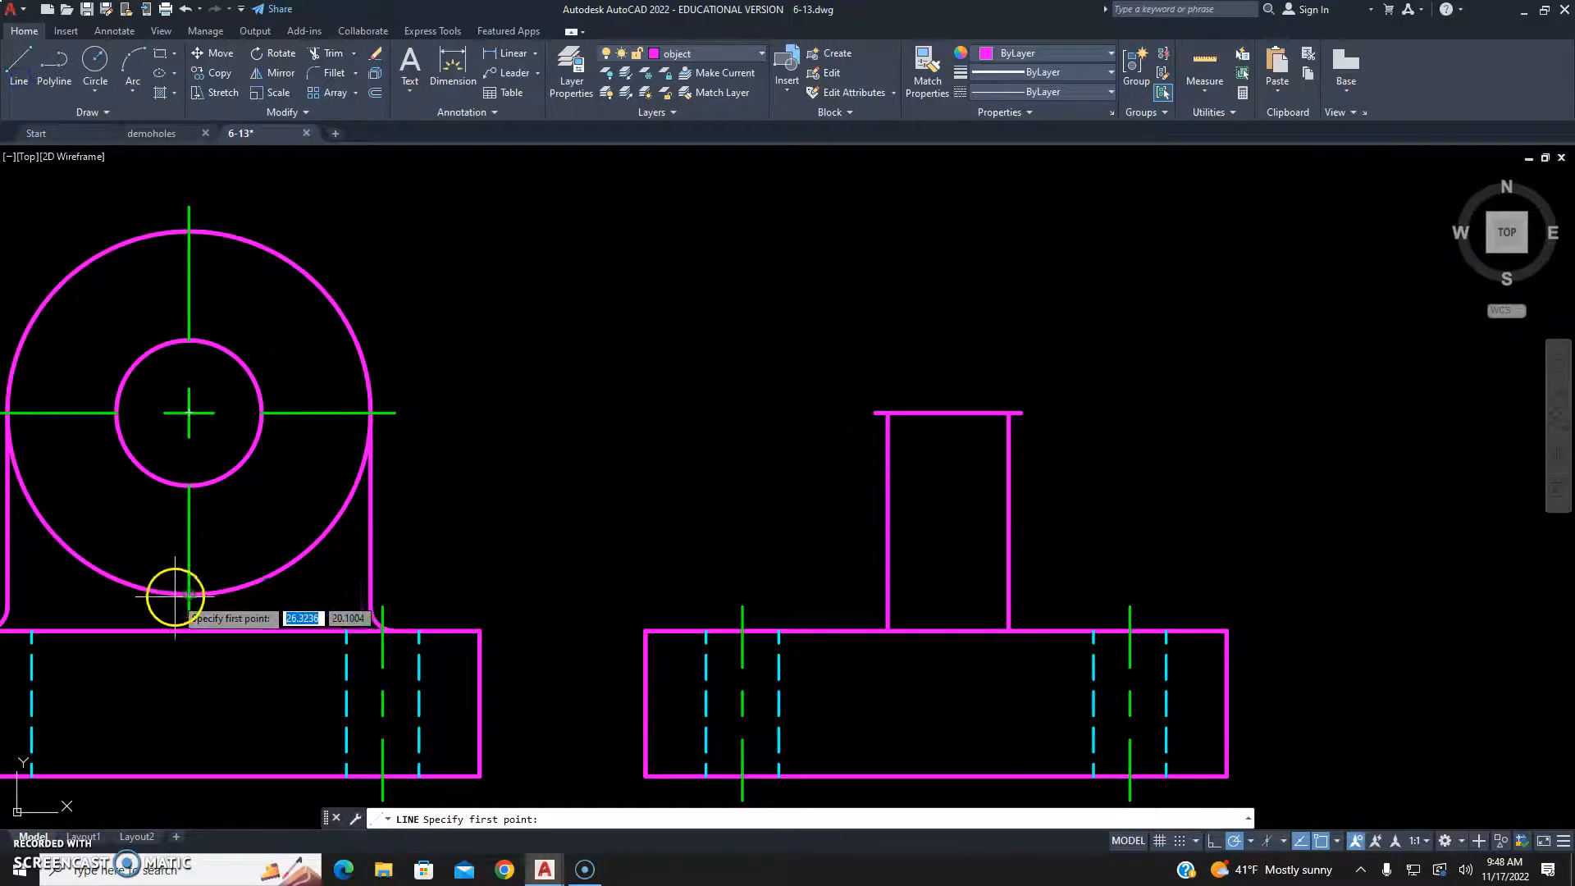
key("Escape")
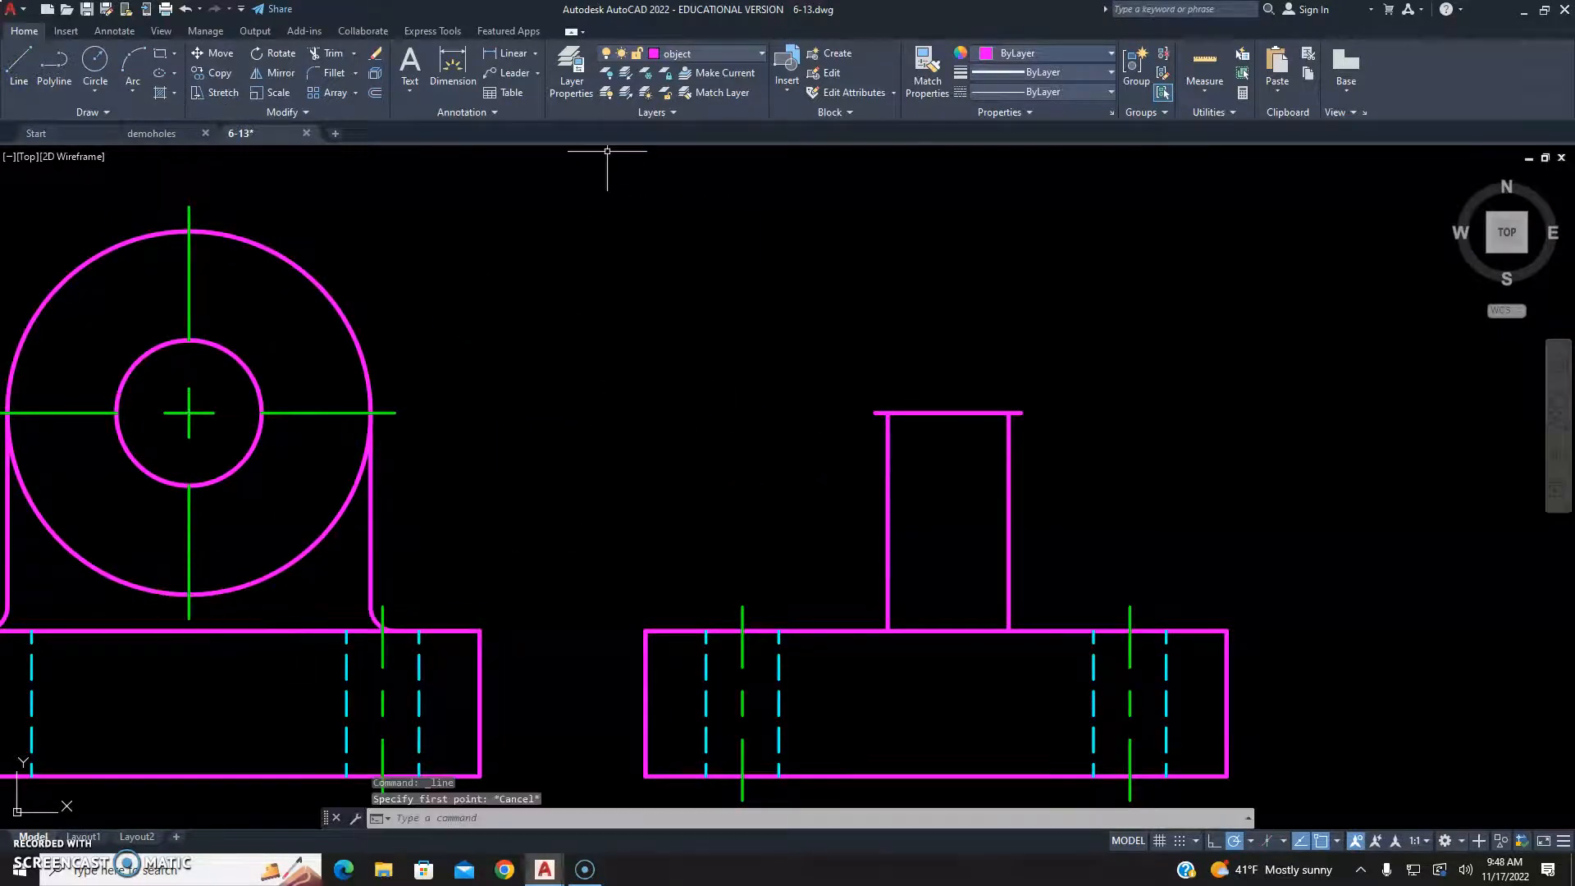
left_click(696, 53)
left_click(676, 75)
left_click(19, 64)
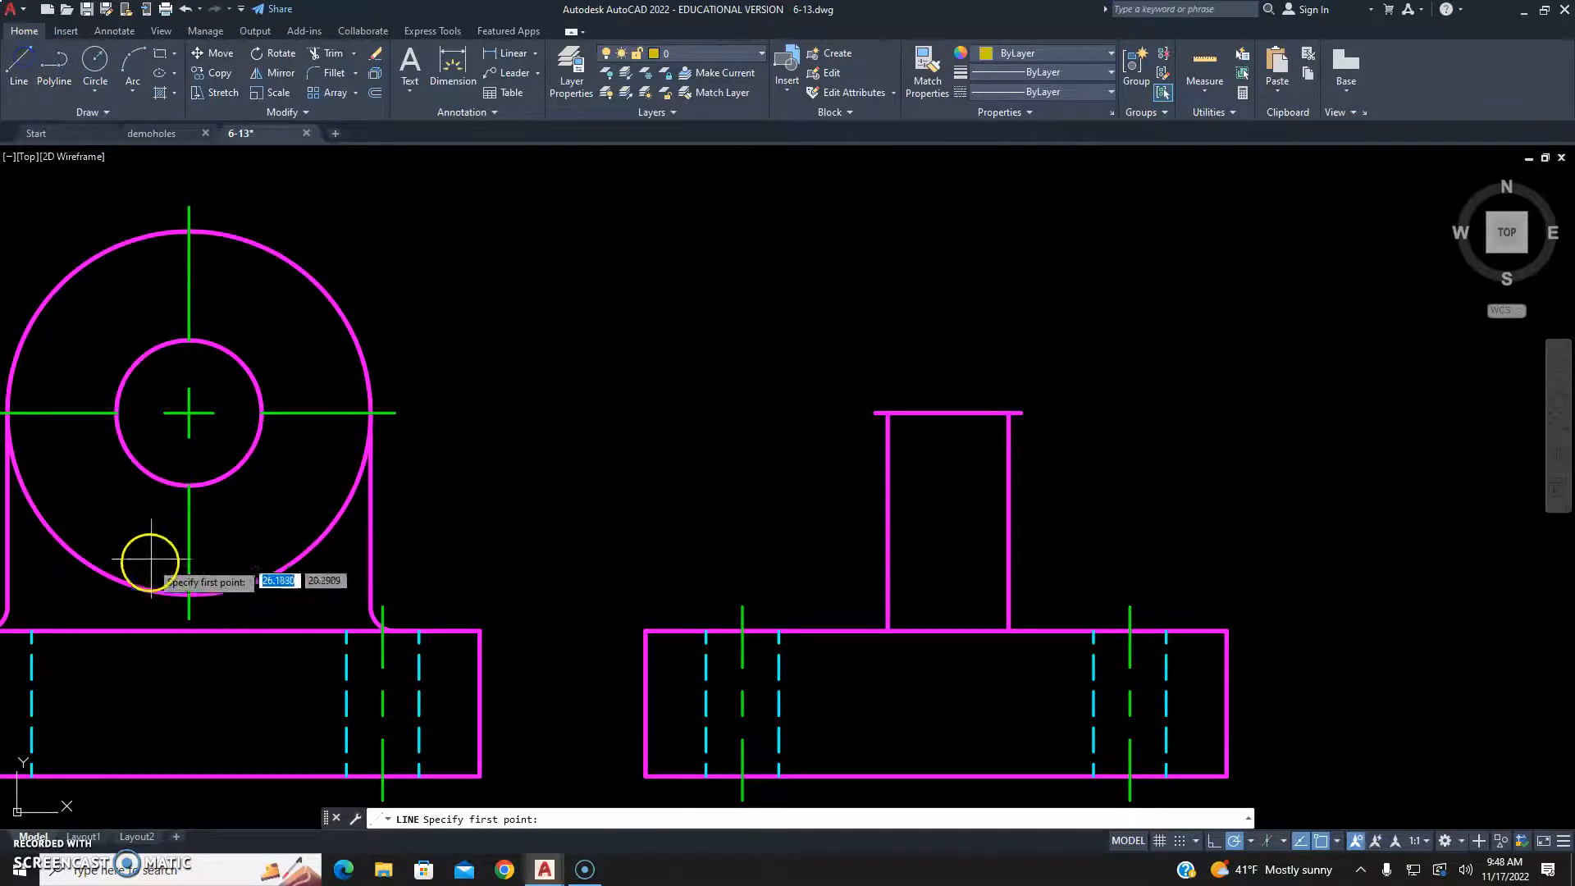
left_click(189, 593)
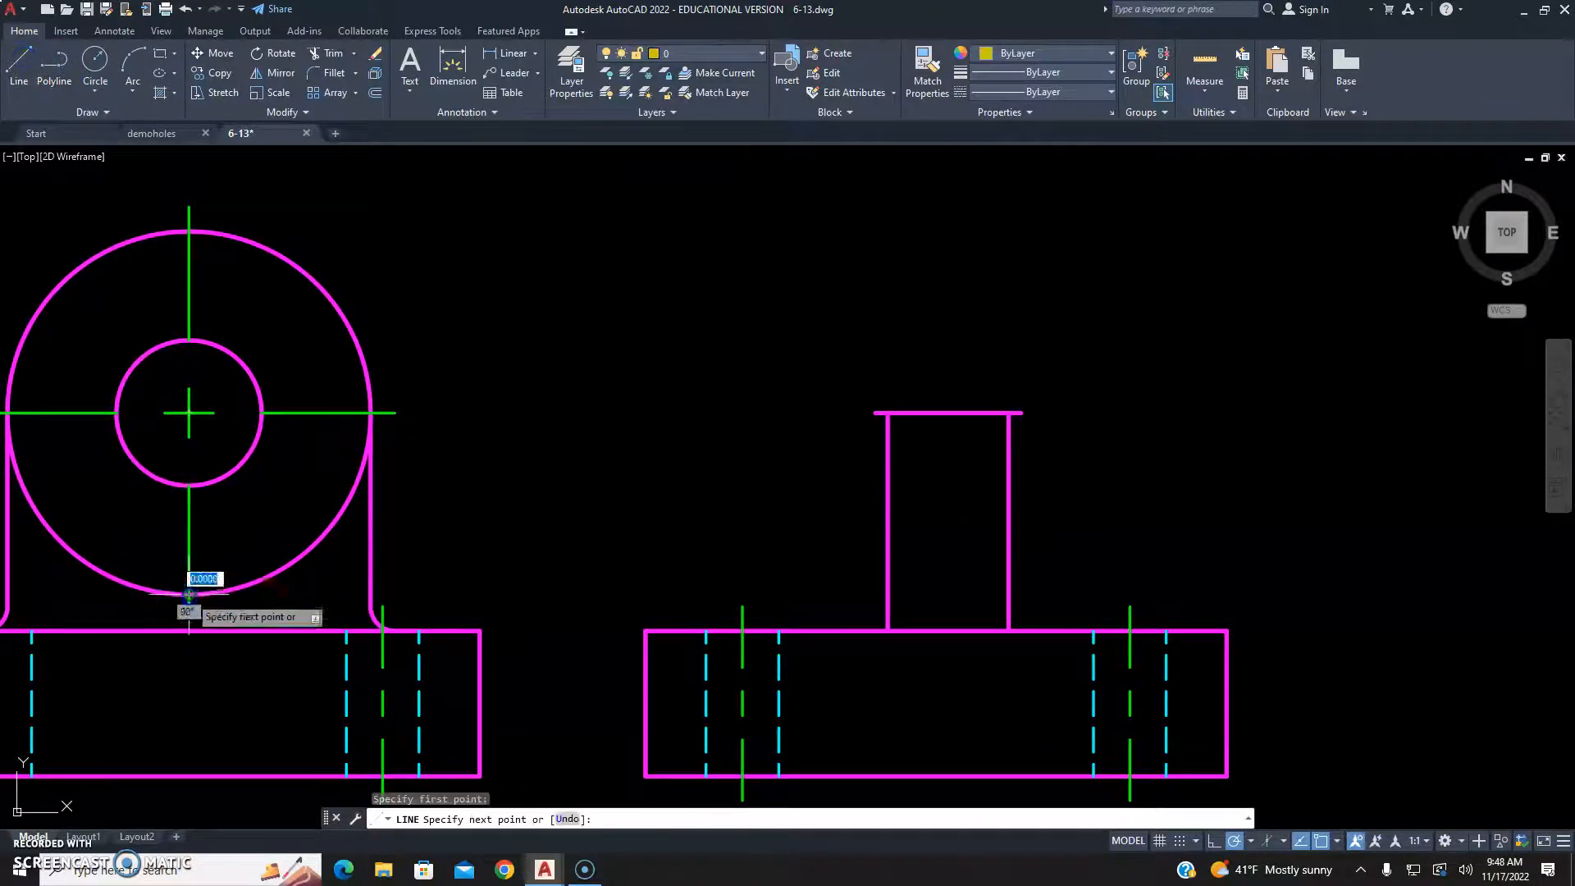
left_click(1244, 593)
right_click(1206, 527)
left_click(1257, 533)
Draw a horizontal projection line from the large circle's top quadrant past the side view
right_click(1258, 531)
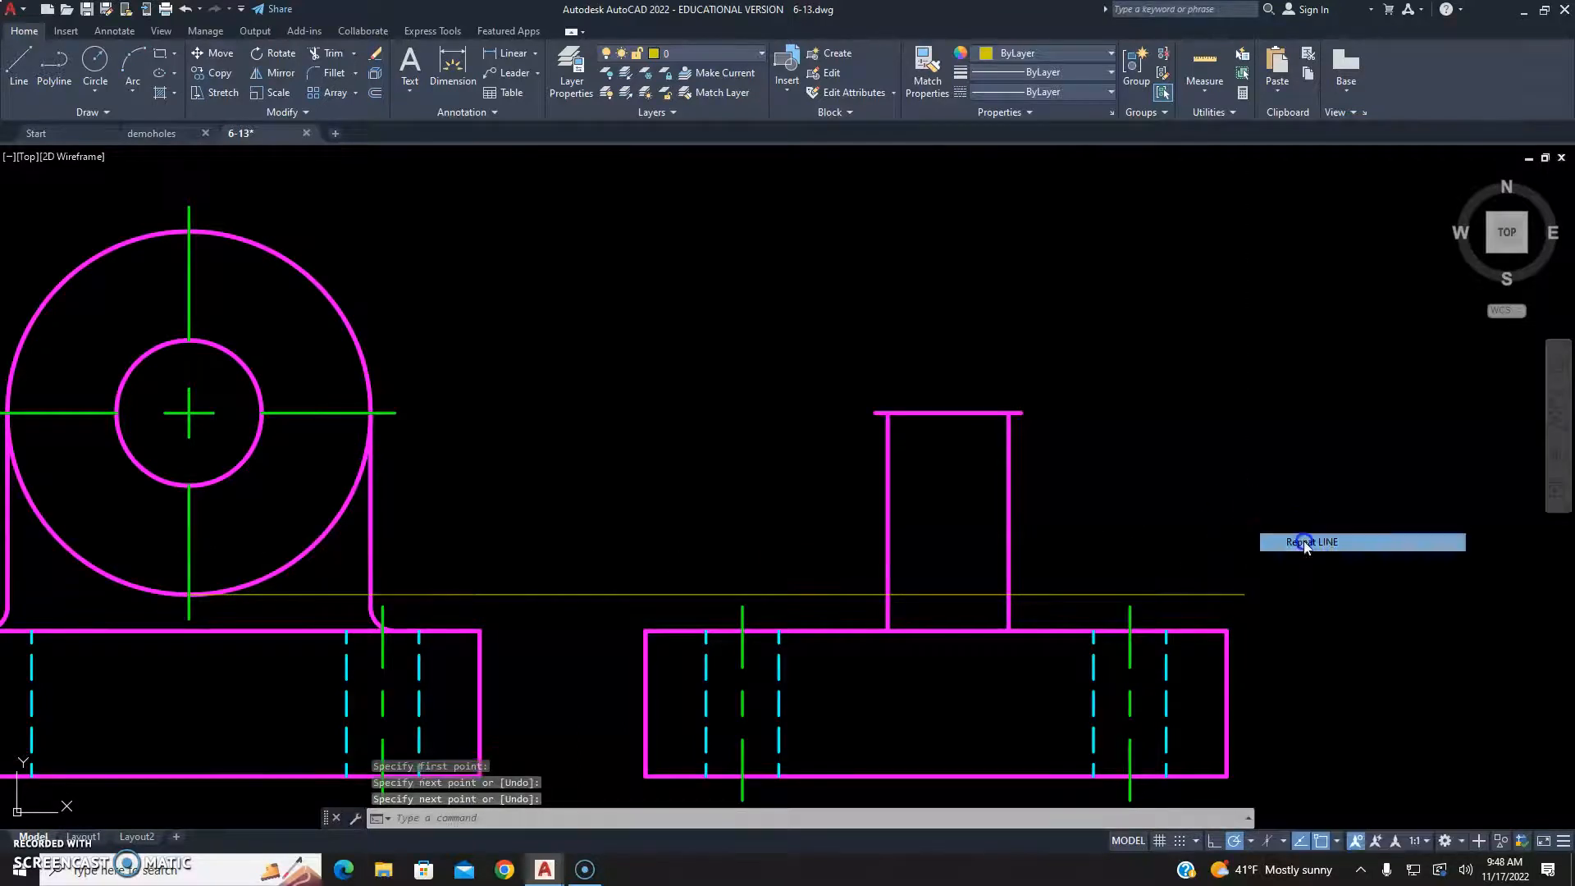
left_click(1263, 538)
left_click(189, 230)
left_click(1284, 232)
right_click(1310, 261)
left_click(1322, 277)
Draw a horizontal projection line from the small circle's top quadrant across the side view
right_click(1204, 271)
left_click(1234, 283)
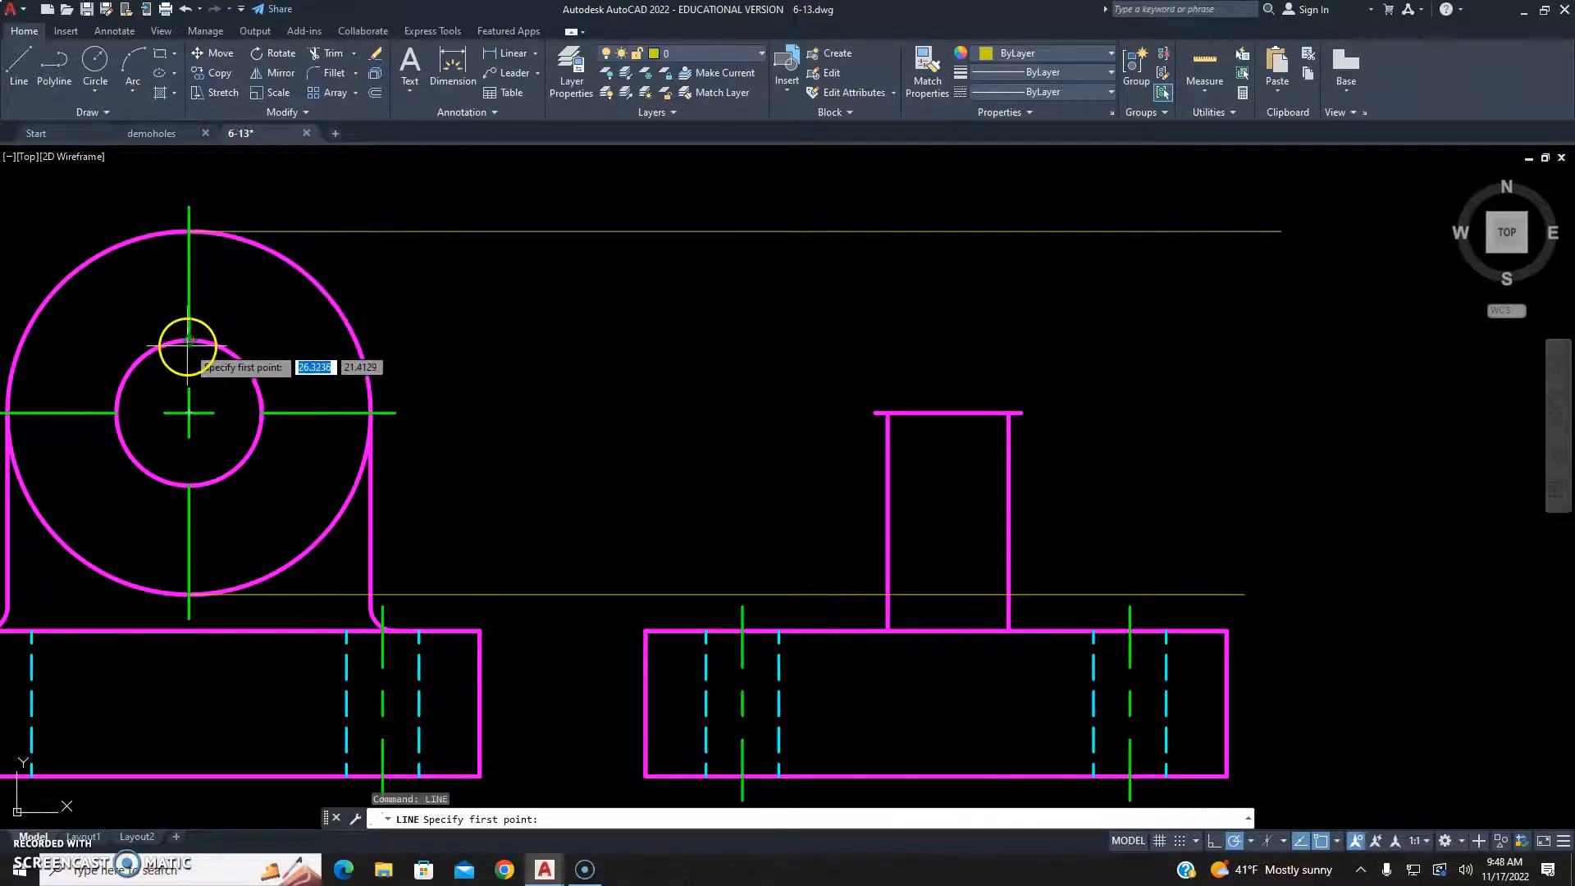
left_click(188, 341)
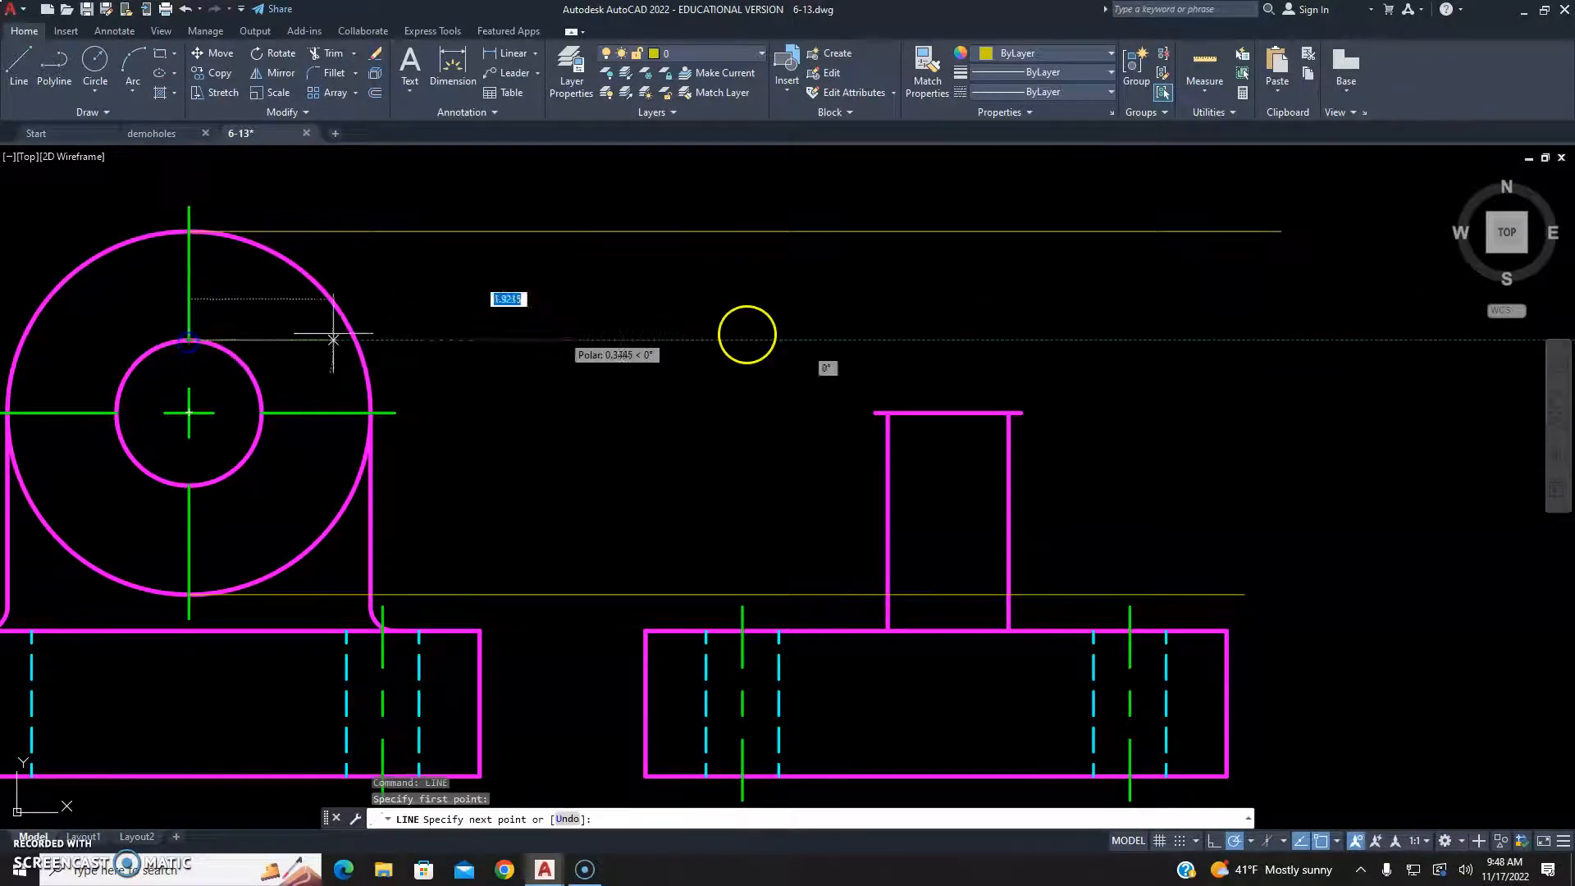
left_click(1162, 340)
right_click(1162, 340)
left_click(1181, 357)
Draw a horizontal projection line from the small circle's bottom quadrant across the side view
right_click(1182, 362)
left_click(1195, 372)
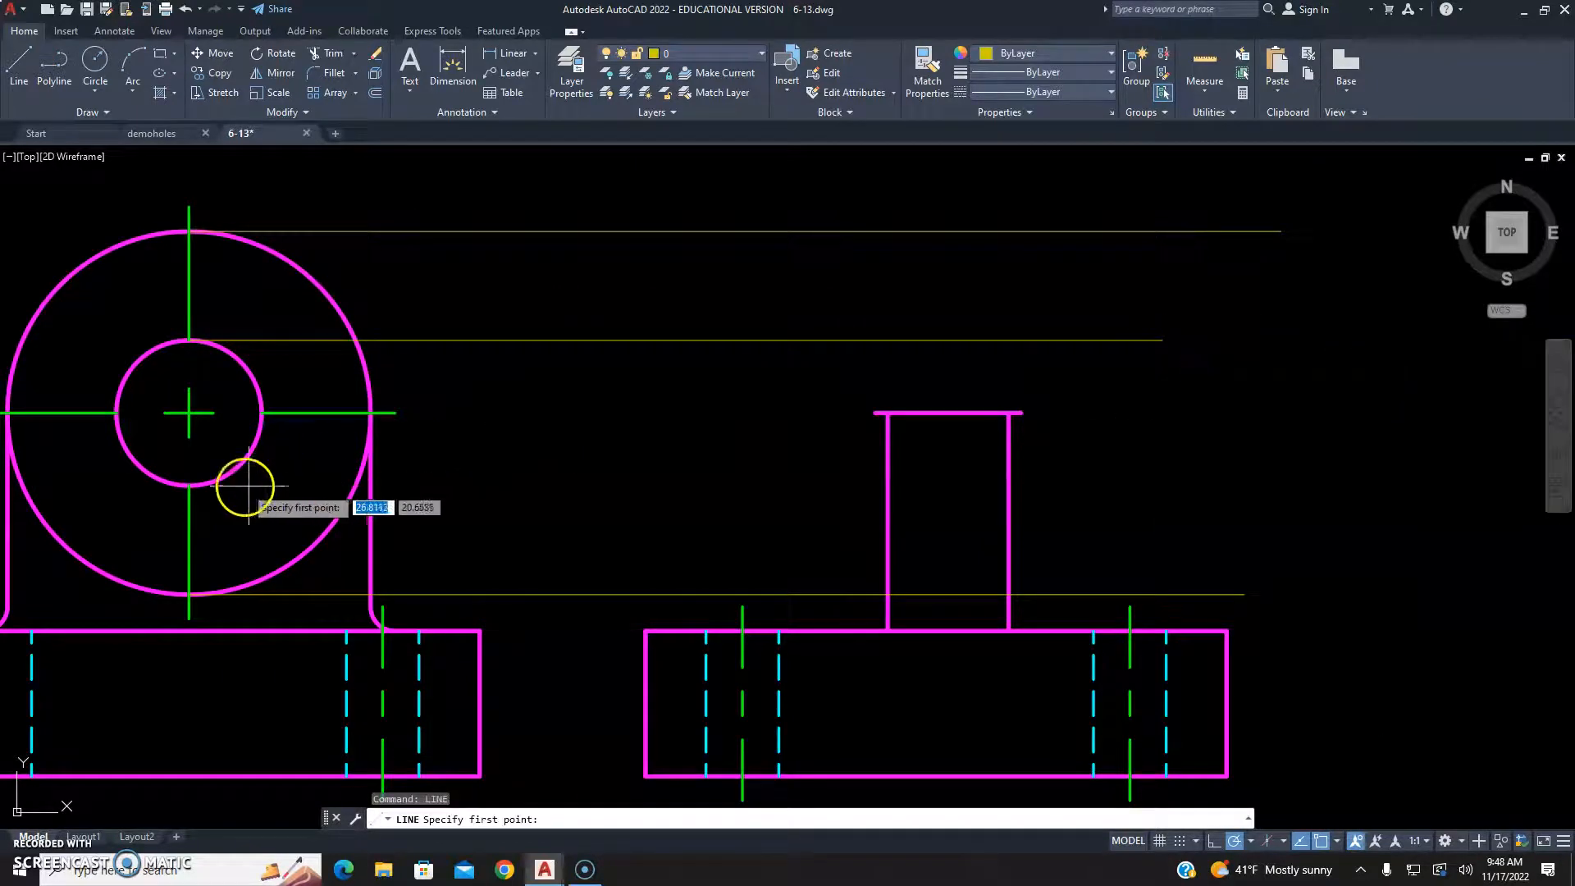
left_click(189, 485)
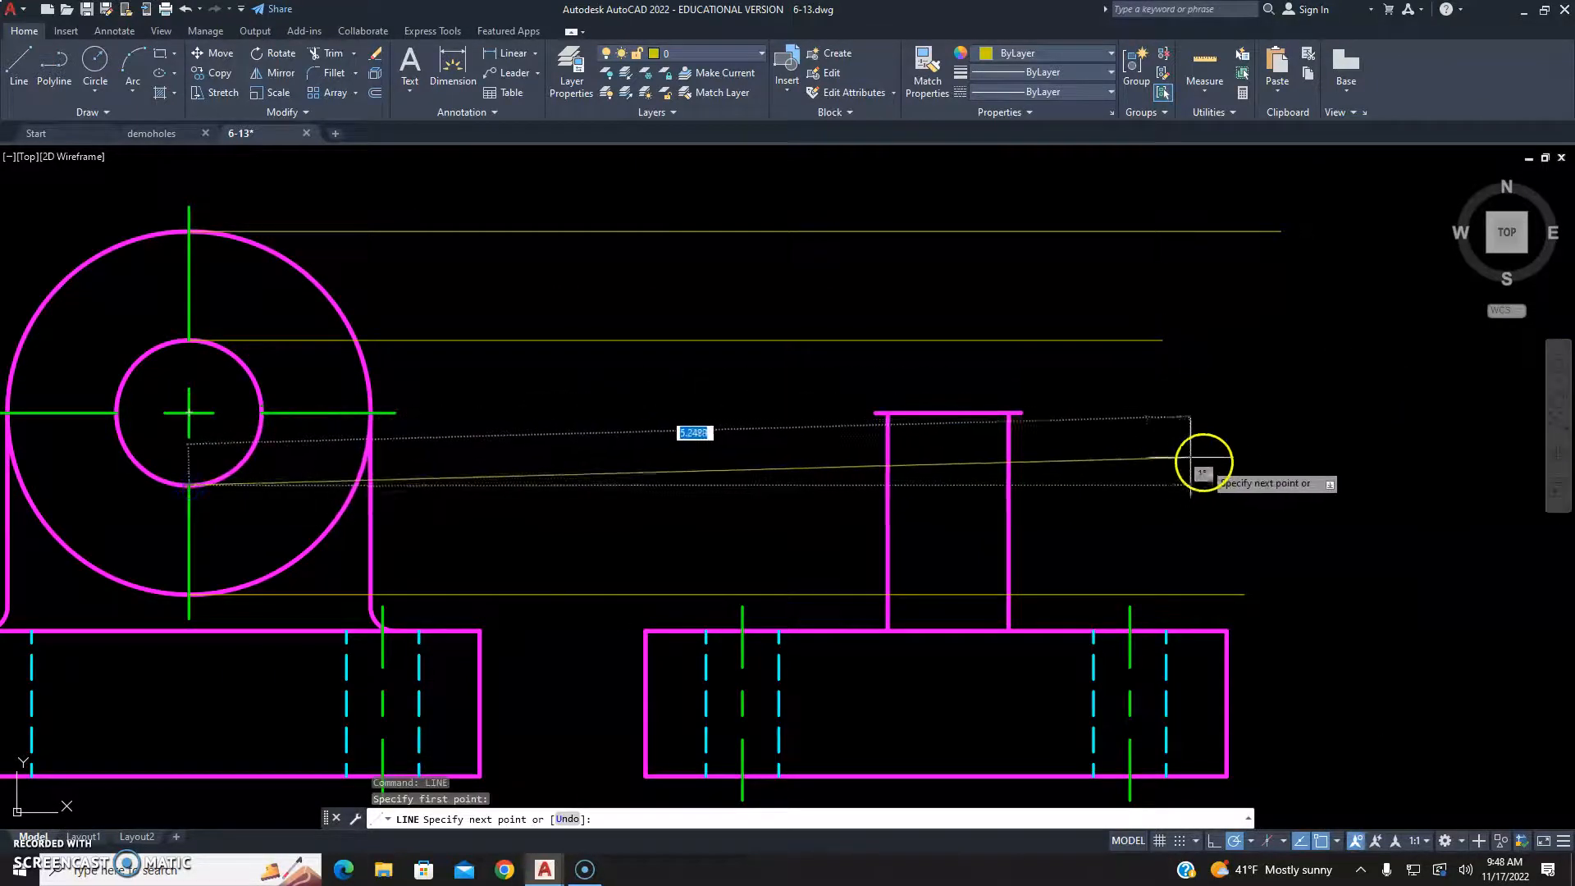
left_click(1210, 484)
left_click(1260, 495)
Draw a horizontal projection line from the right end of the circles' horizontal centerline across the side view
right_click(1260, 492)
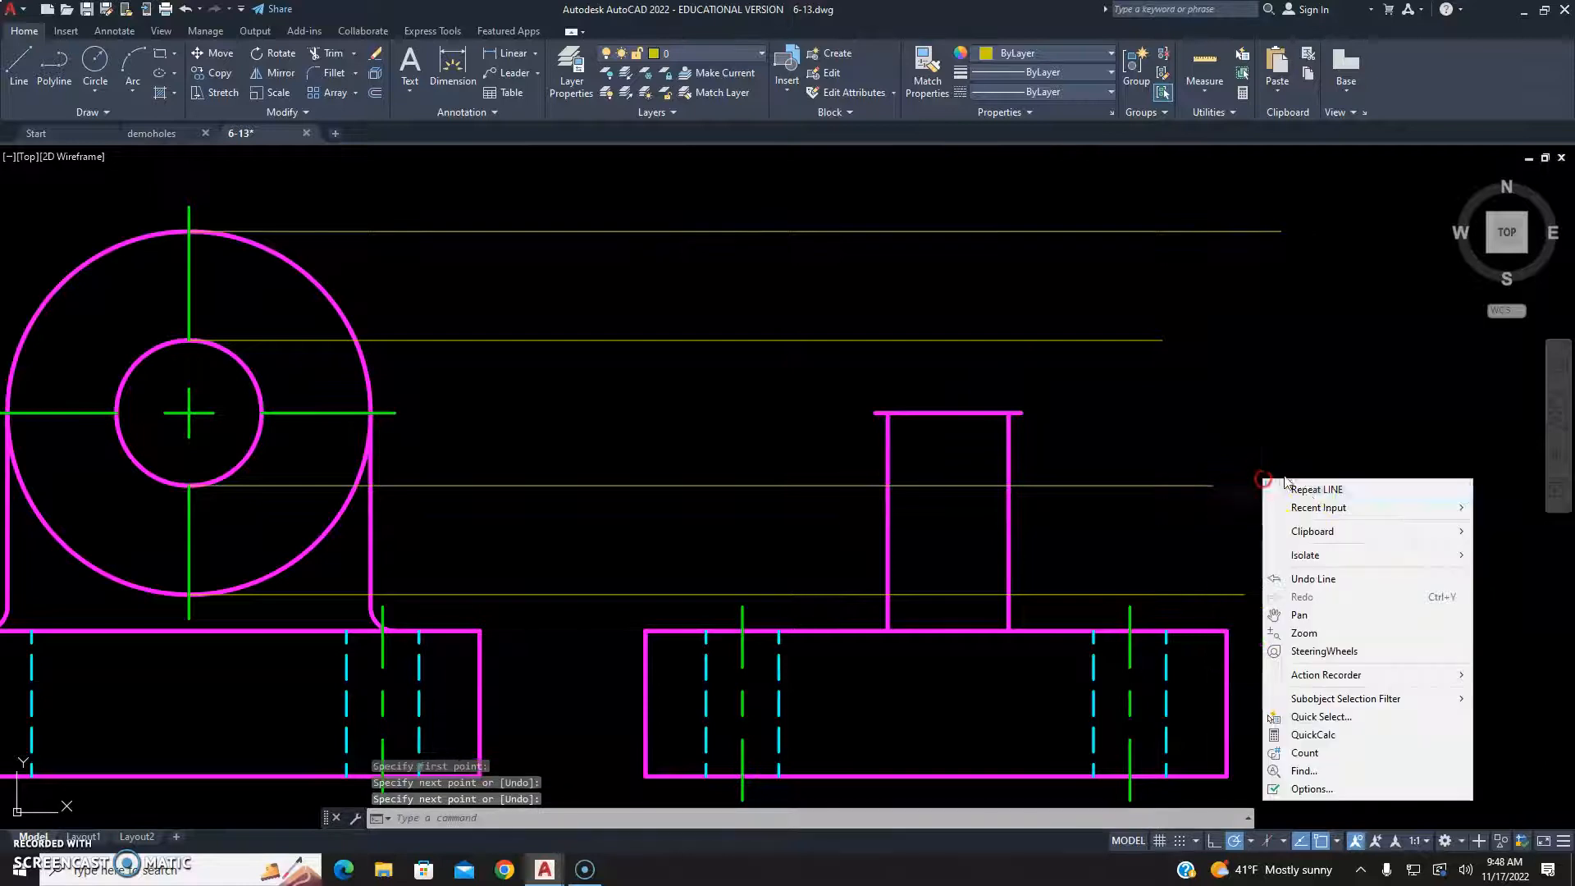
left_click(1278, 490)
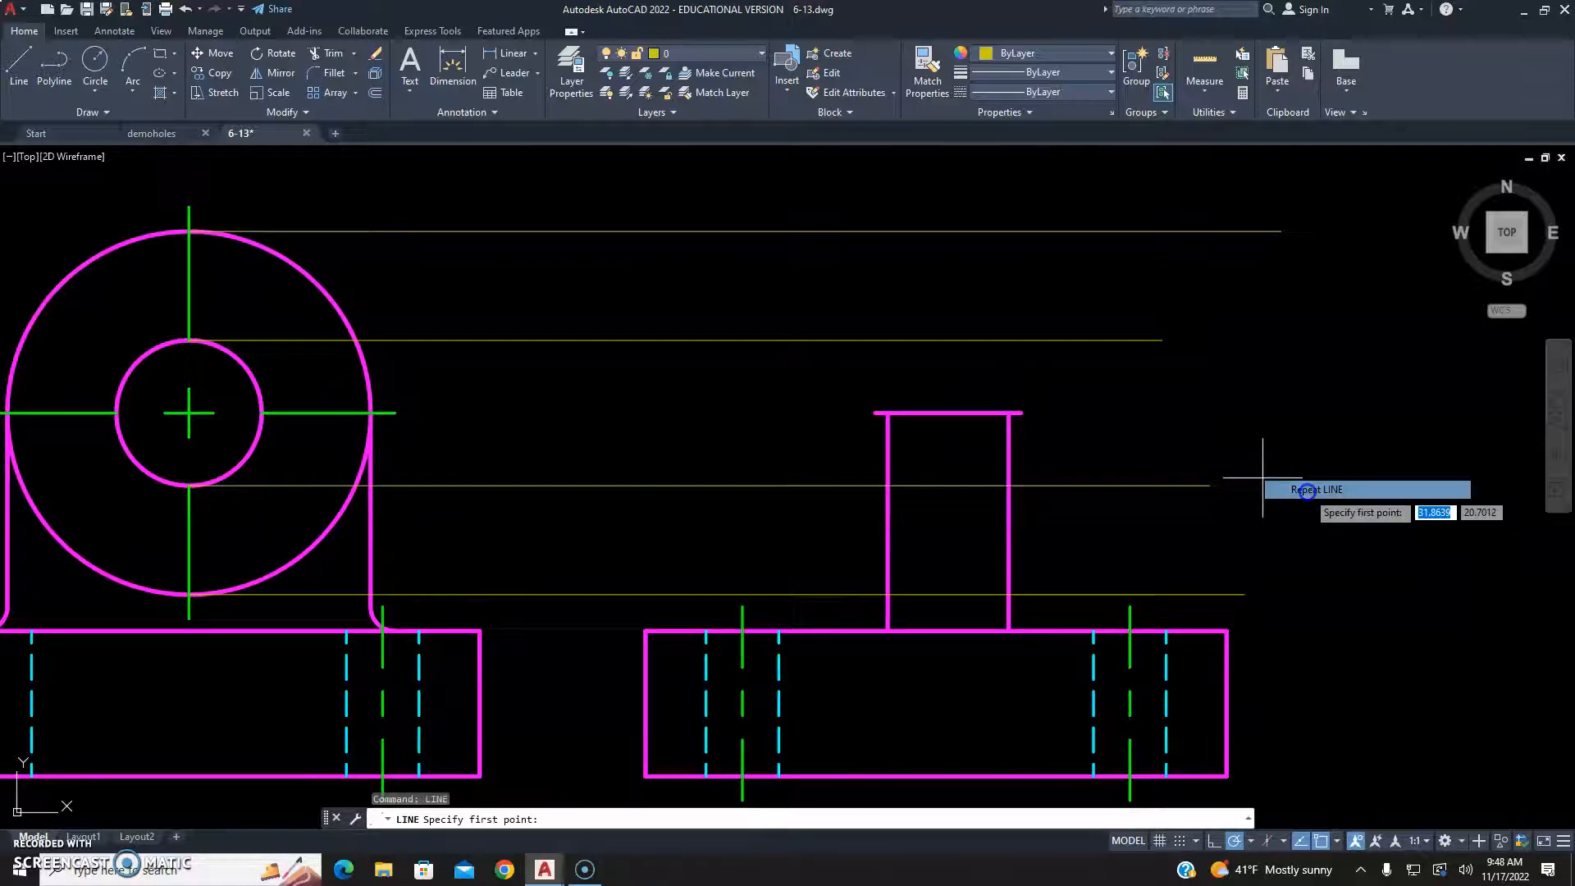
left_click(395, 413)
left_click(1308, 412)
key("Escape")
key("Escape")
key("Escape")
On the object layer, draw a vertical line from the .75 line's left end up to the uppermost projection line
left_click(710, 64)
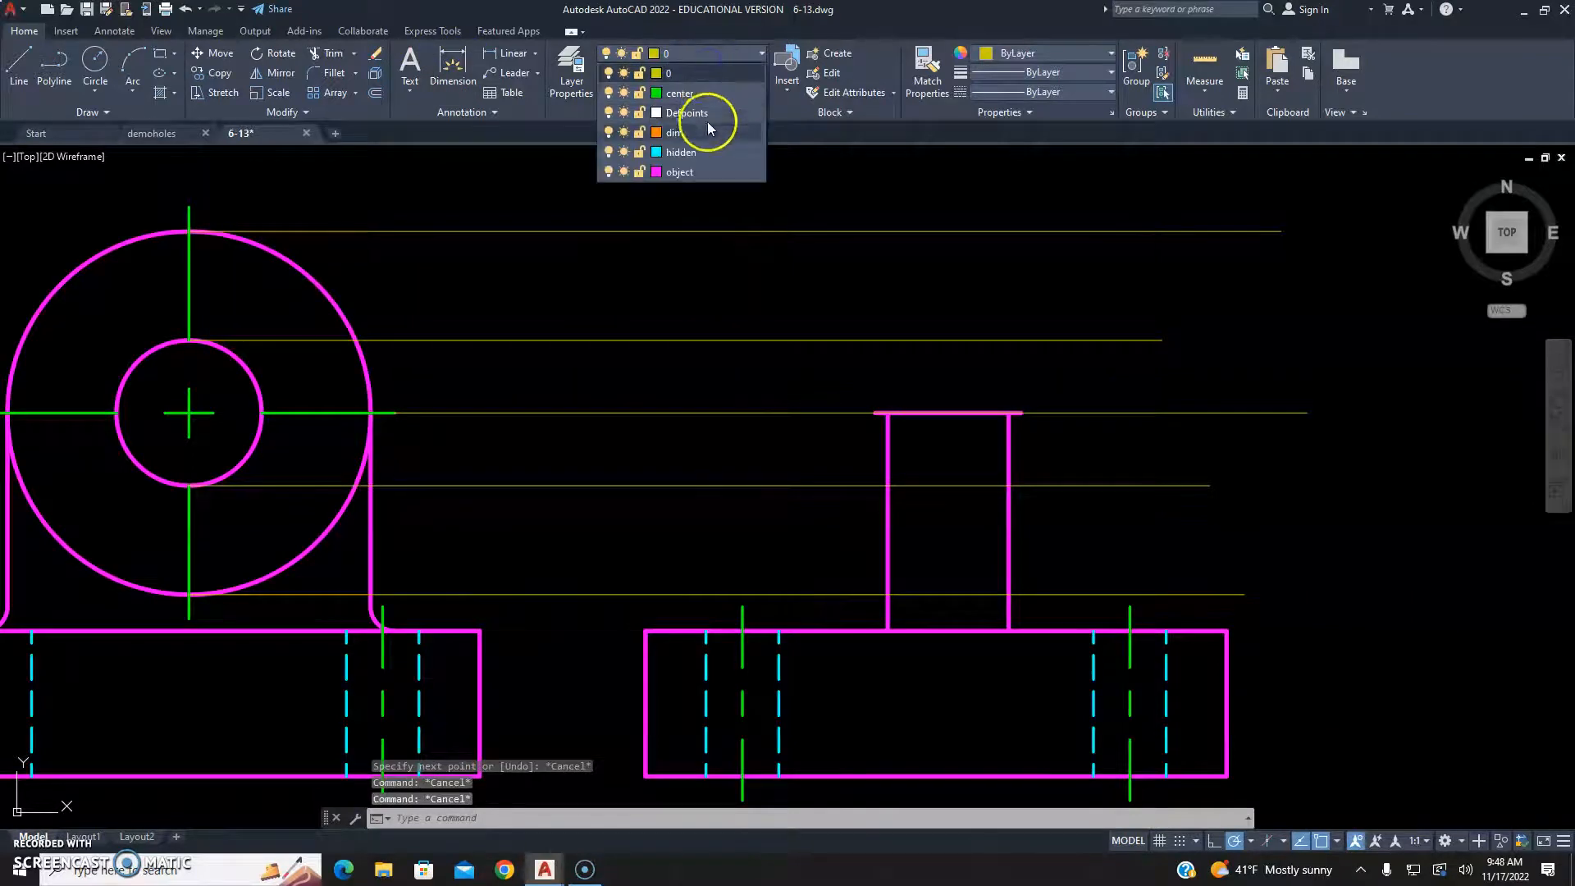
left_click(695, 165)
left_click(19, 61)
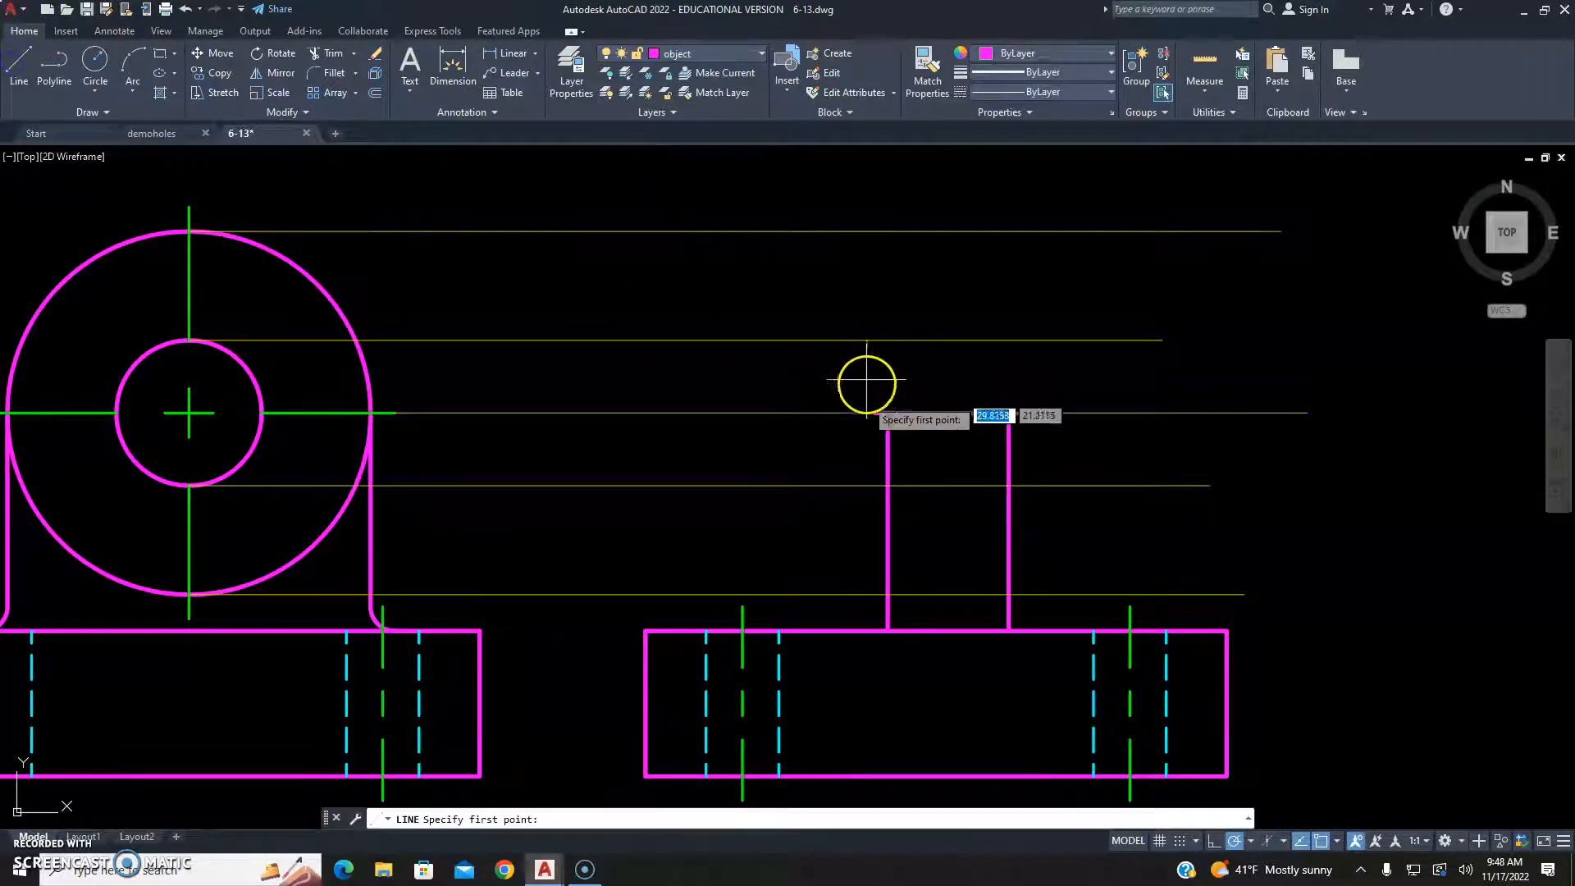
left_click(875, 413)
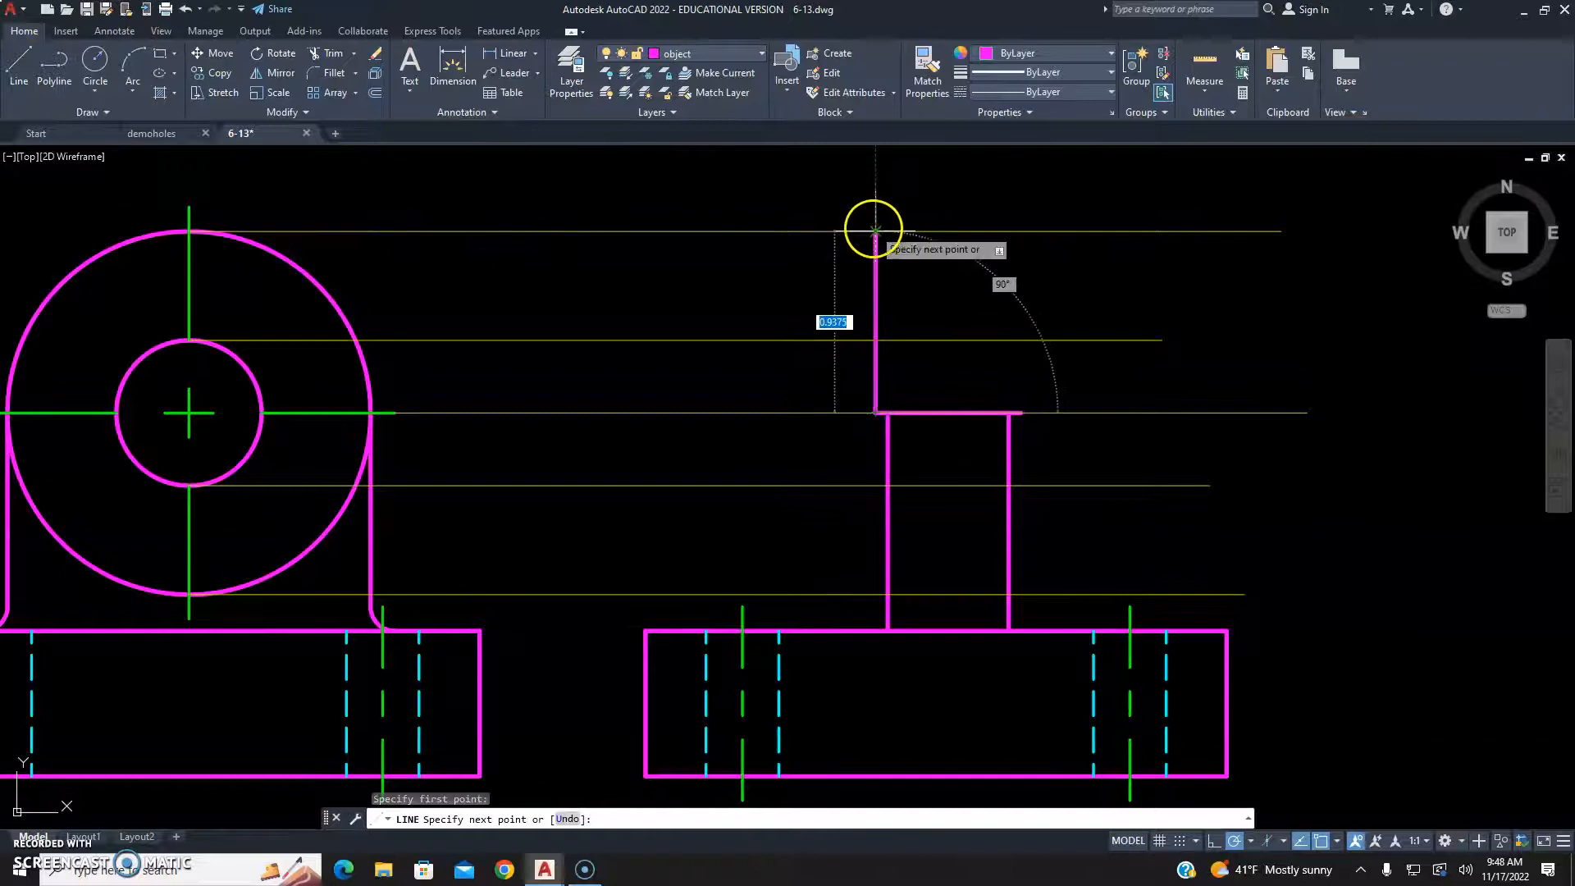
left_click(875, 231)
key("Escape")
Stretch the new vertical line's lower end straight down to the lowest projection line
left_click(906, 251)
left_click(861, 263)
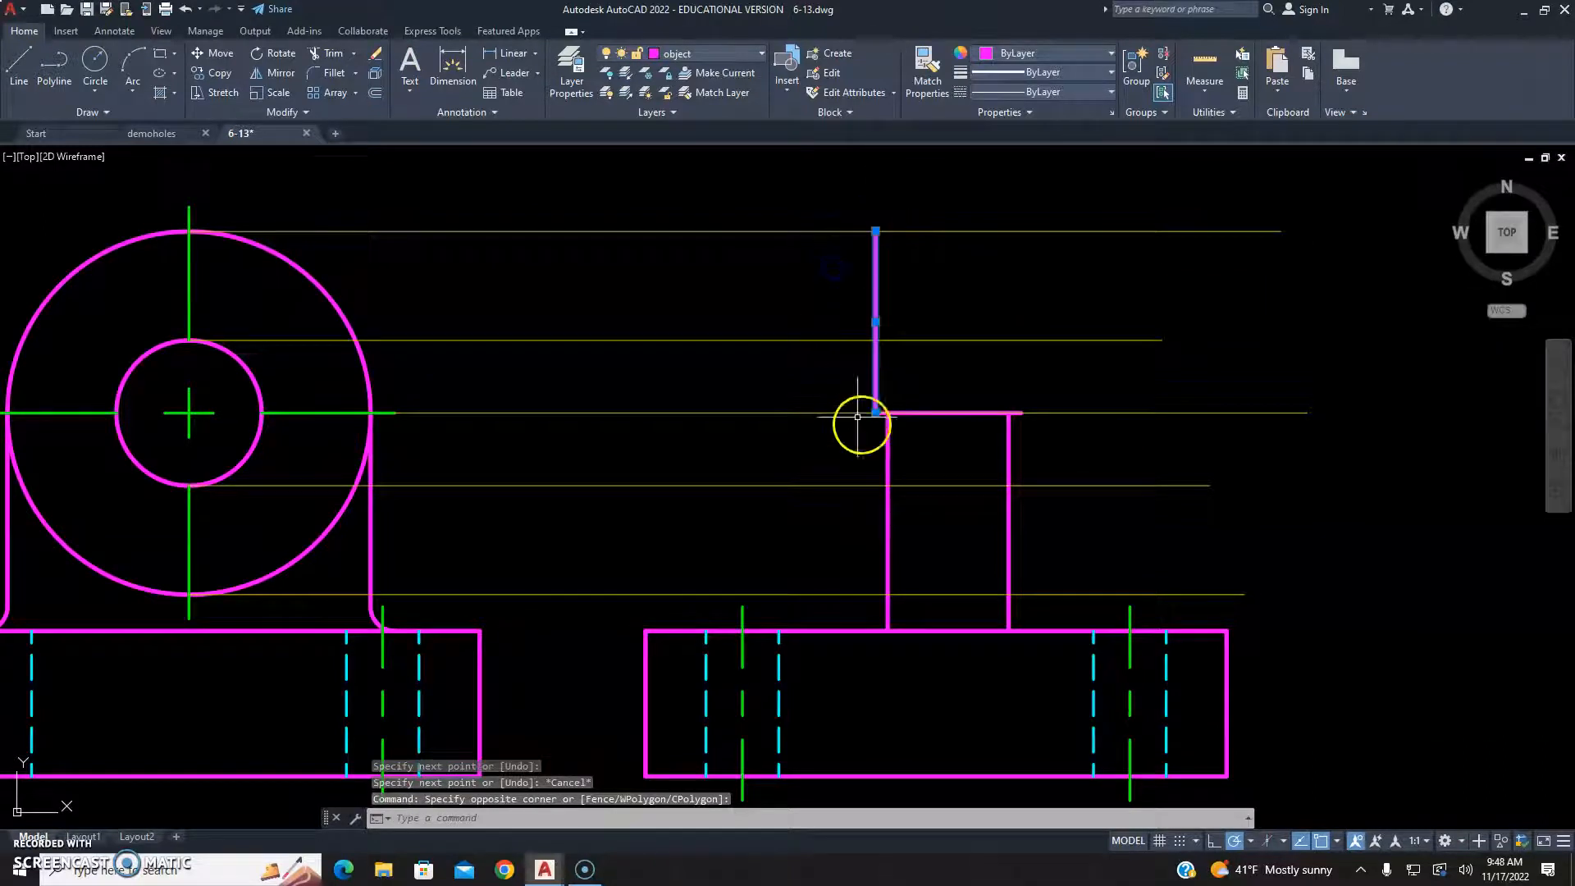
left_click(876, 413)
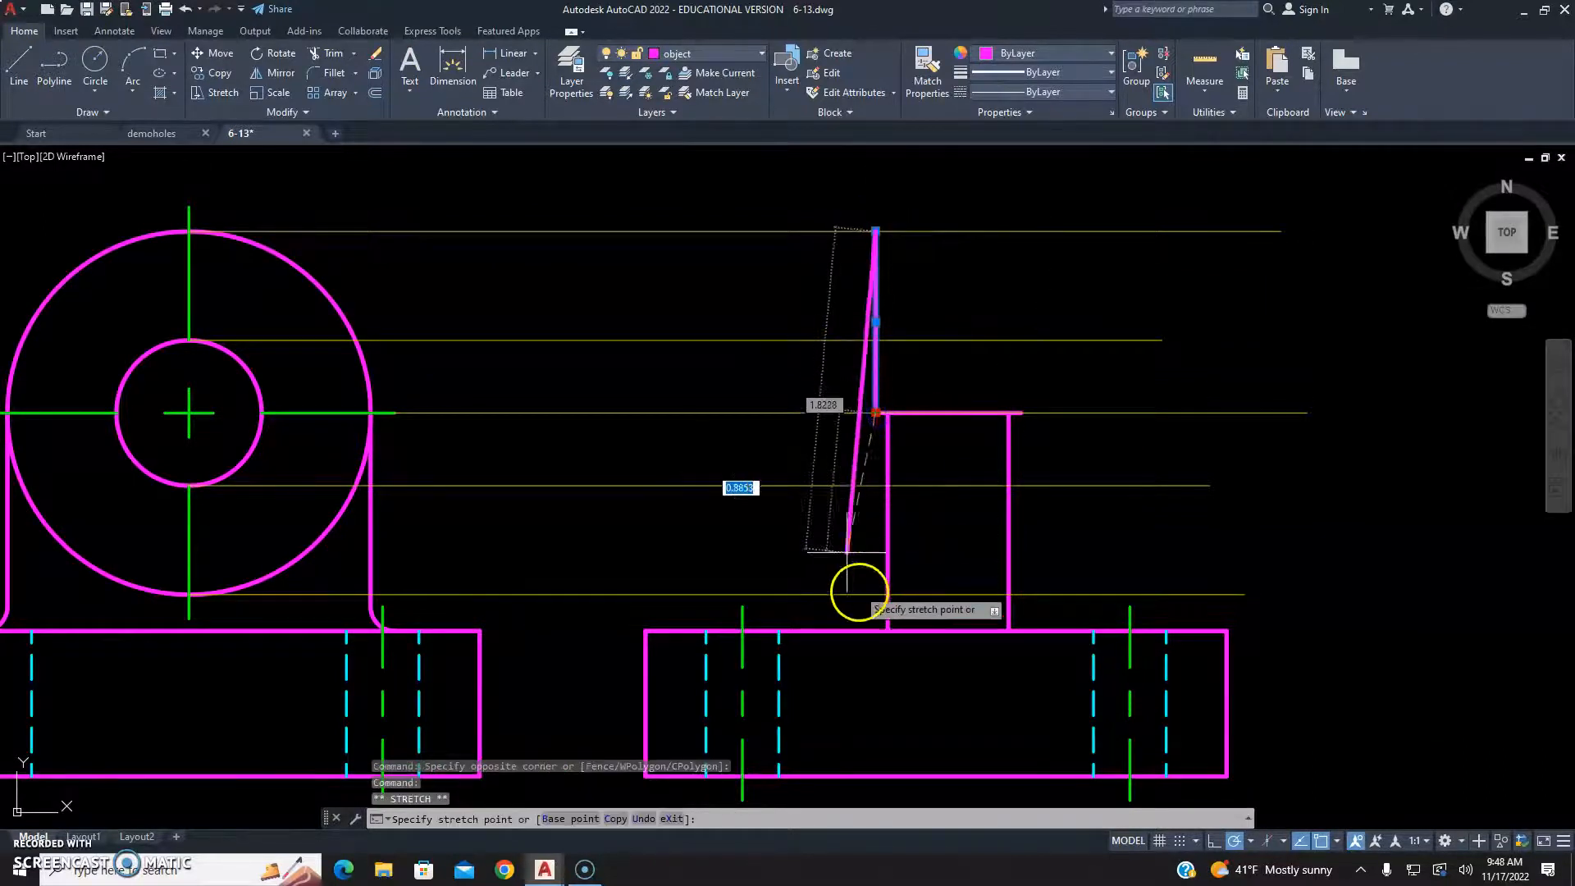
left_click(876, 593)
key("Escape")
key("Escape")
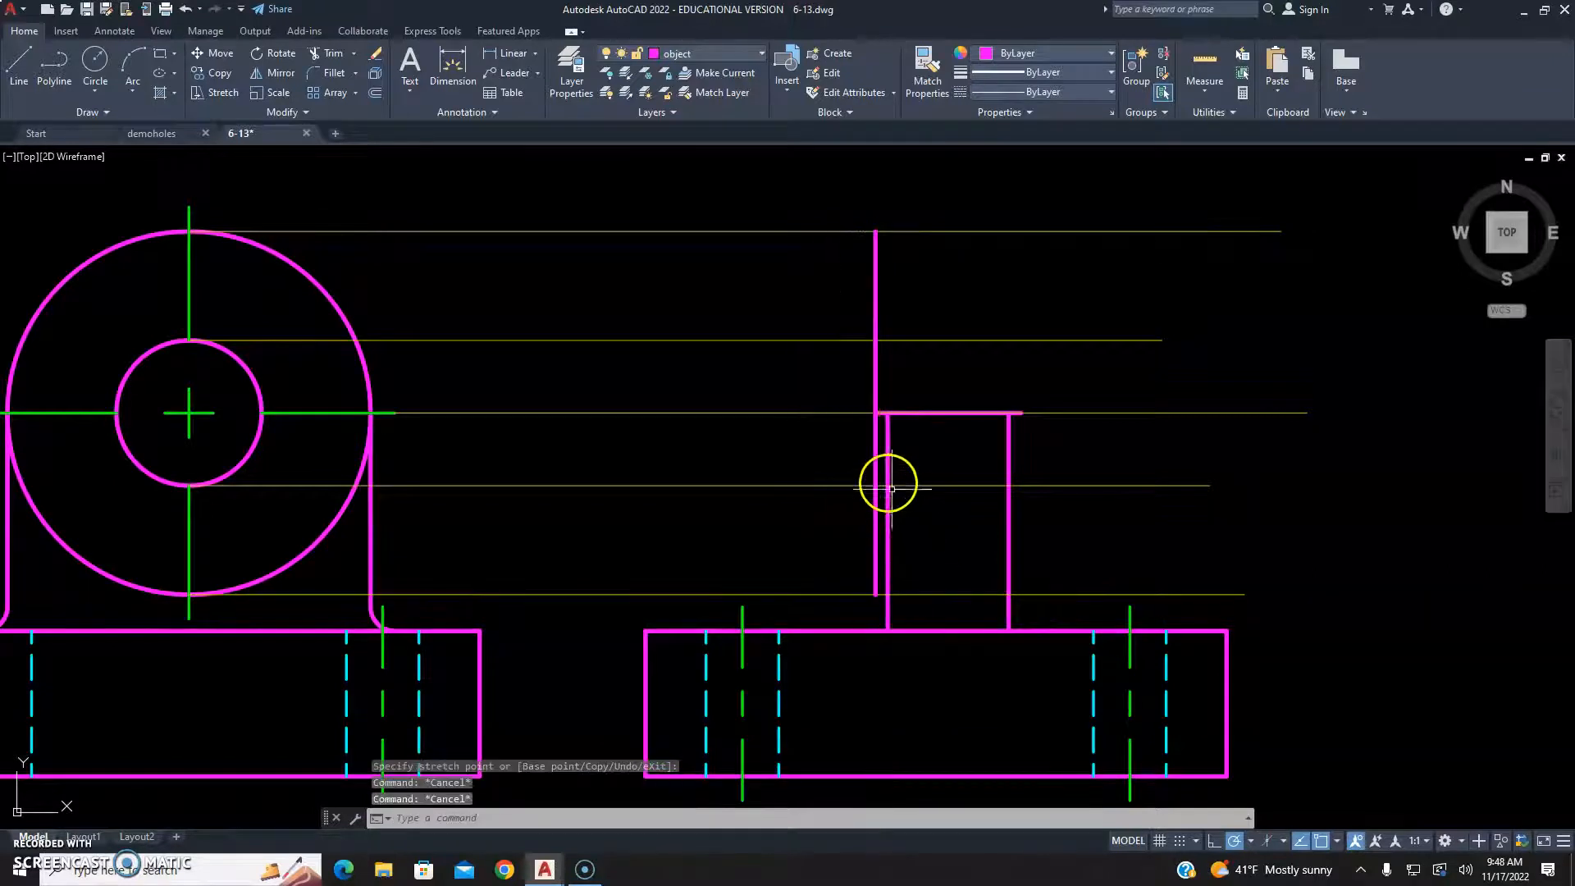
scroll(875, 401, "up", 4)
scroll(894, 302, "down", 4)
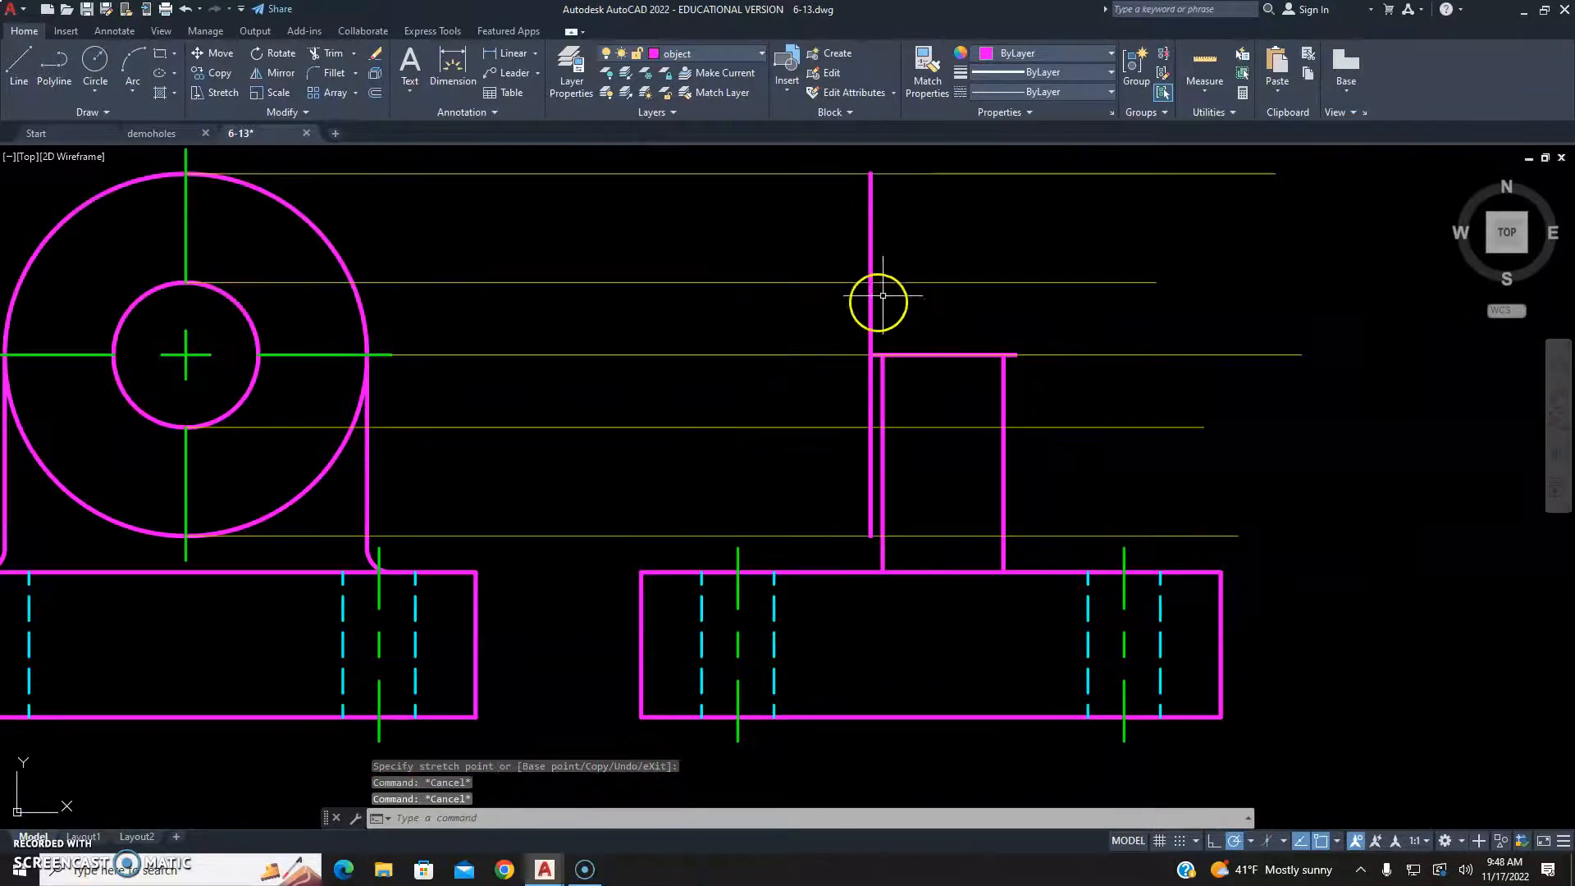
Copy the tall vertical line of the side view to the right end of the .75 horizontal line
left_click(887, 306)
left_click(800, 319)
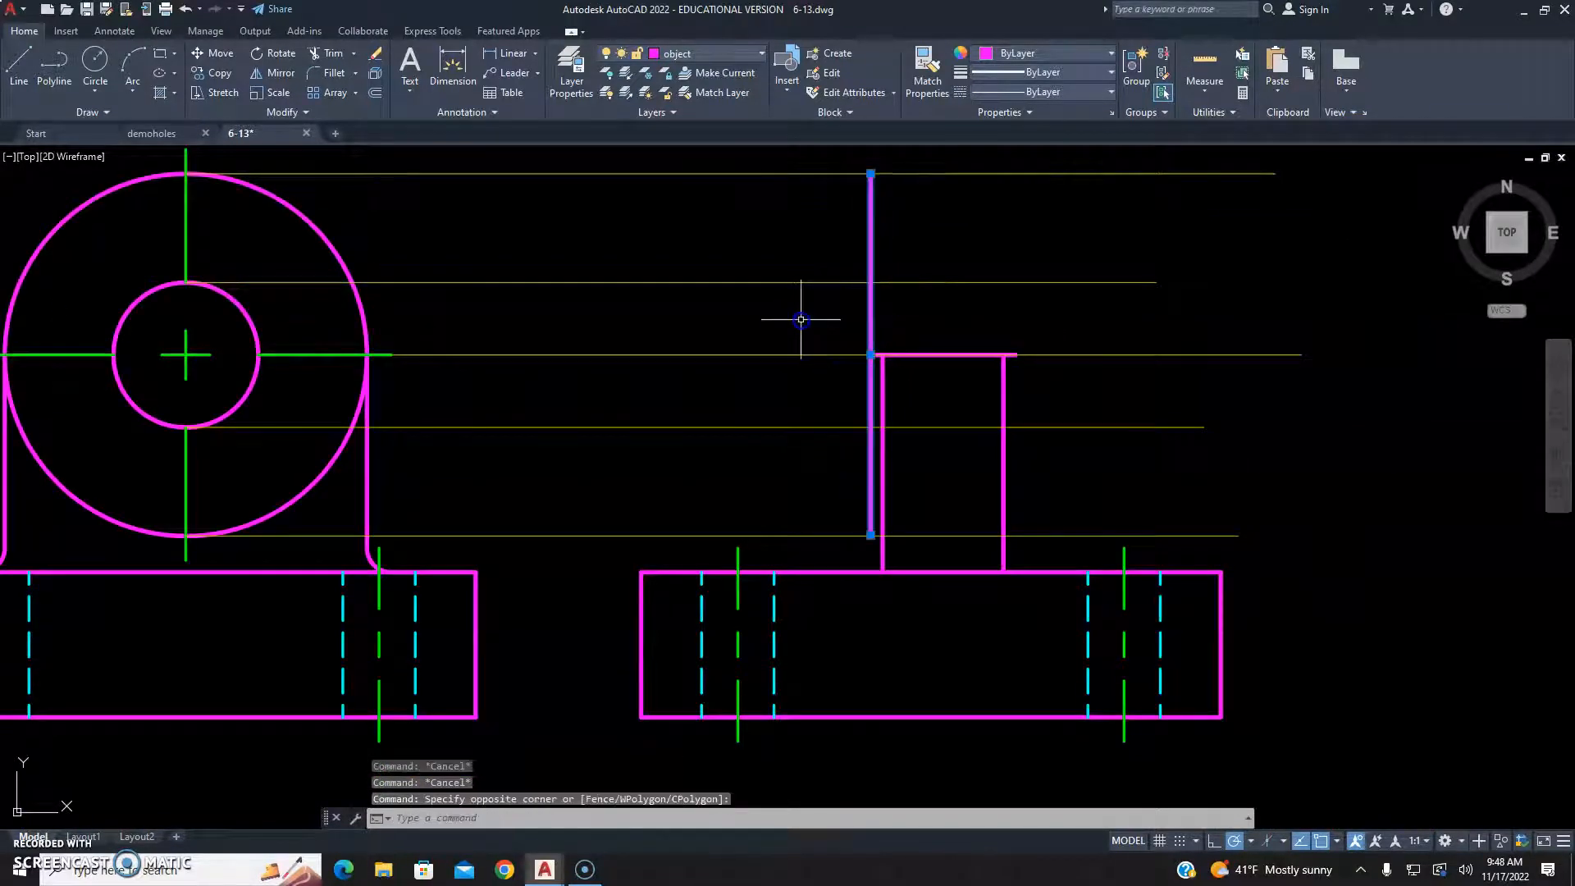
left_click(197, 74)
left_click(870, 354)
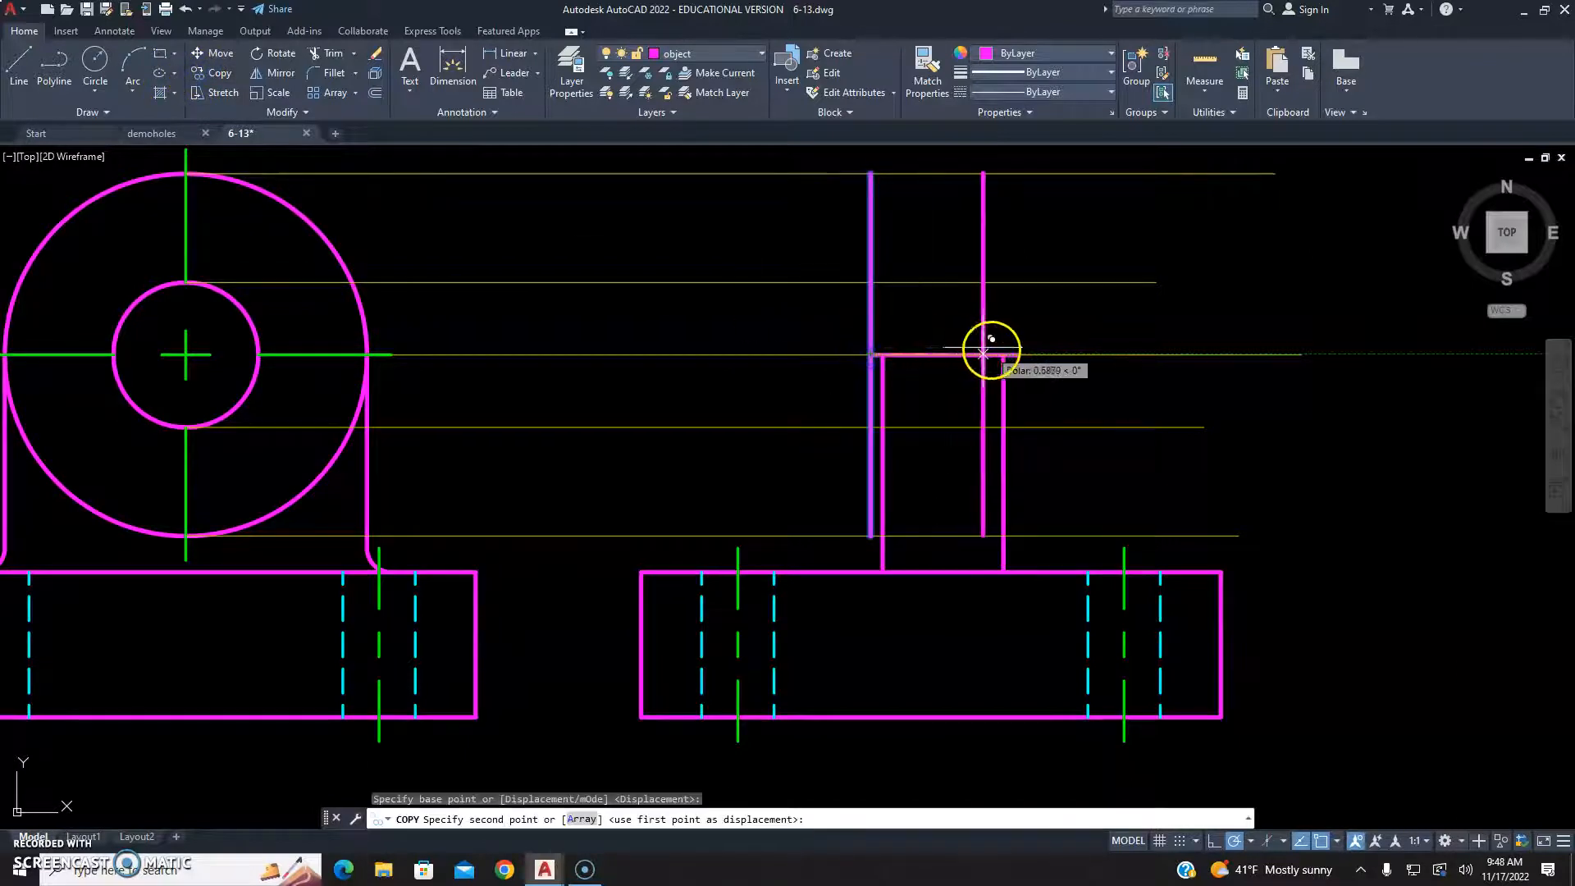
left_click(1016, 354)
key("Escape")
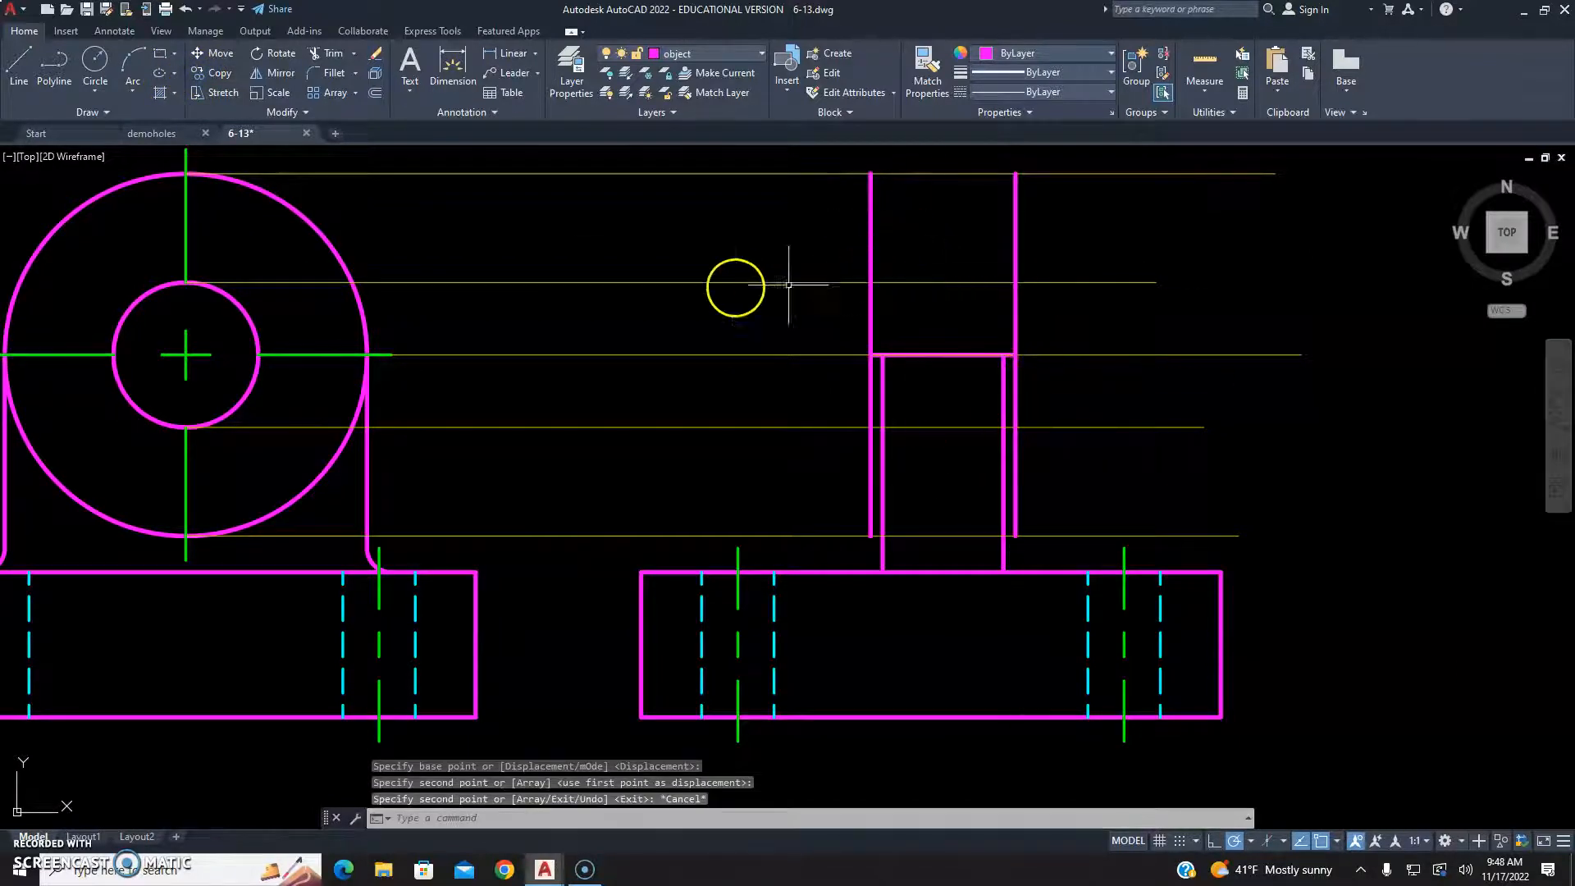
key("Escape")
Draw a horizontal line joining the upper ends of the cylinder's two outer vertical lines
type("l")
key("Return")
left_click(870, 173)
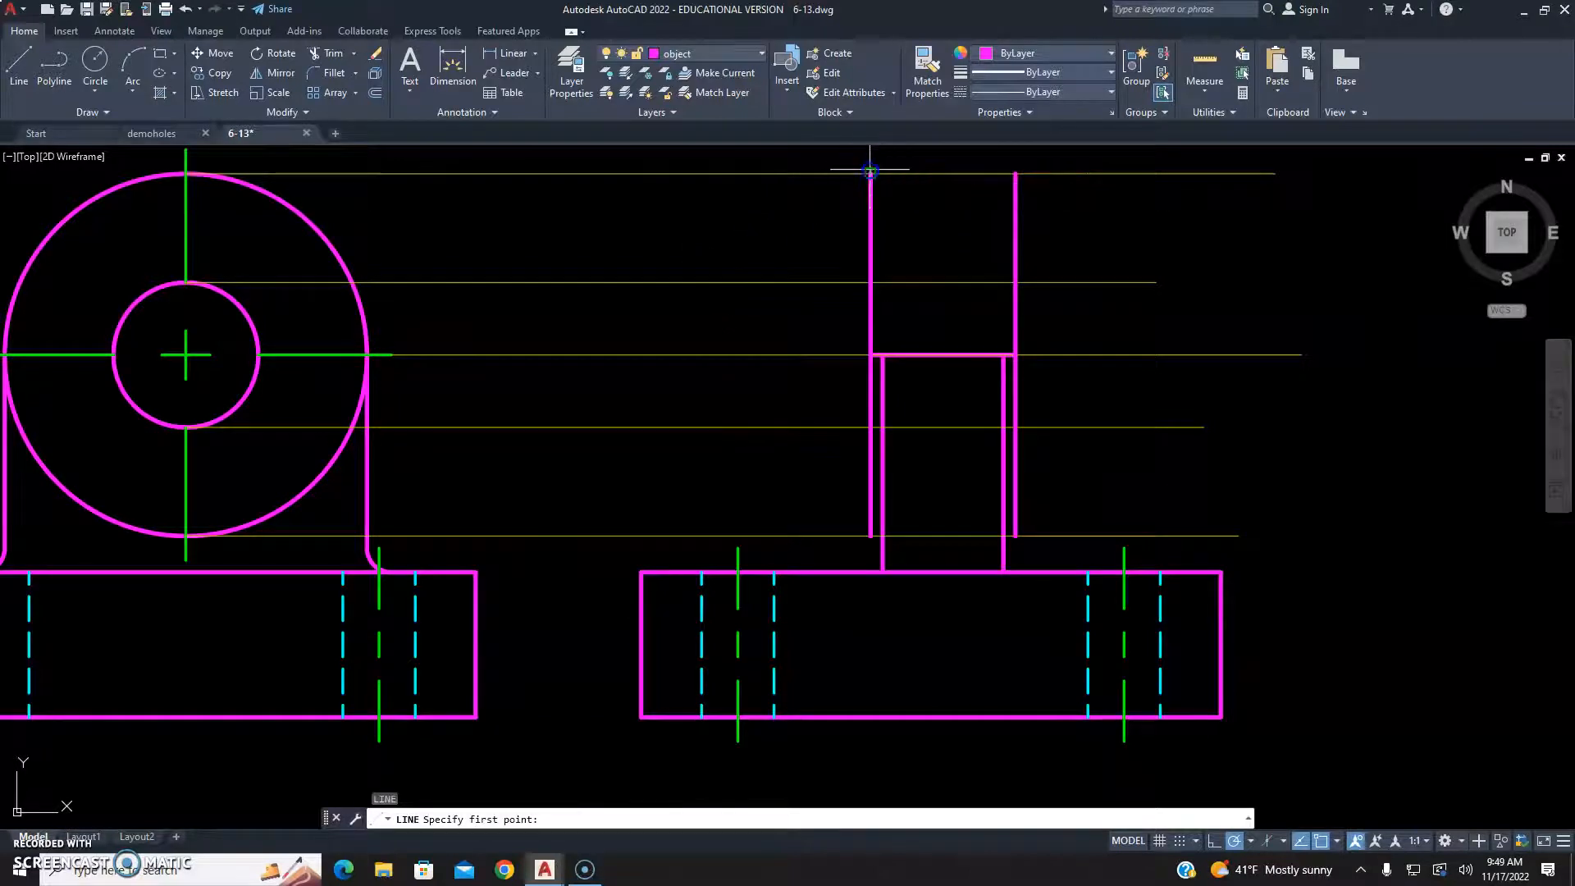
left_click(1016, 173)
key("Escape")
key("Escape")
Draw a short horizontal line from the left outer line's lower end to the upright's left edge
scroll(972, 483, "up", 2)
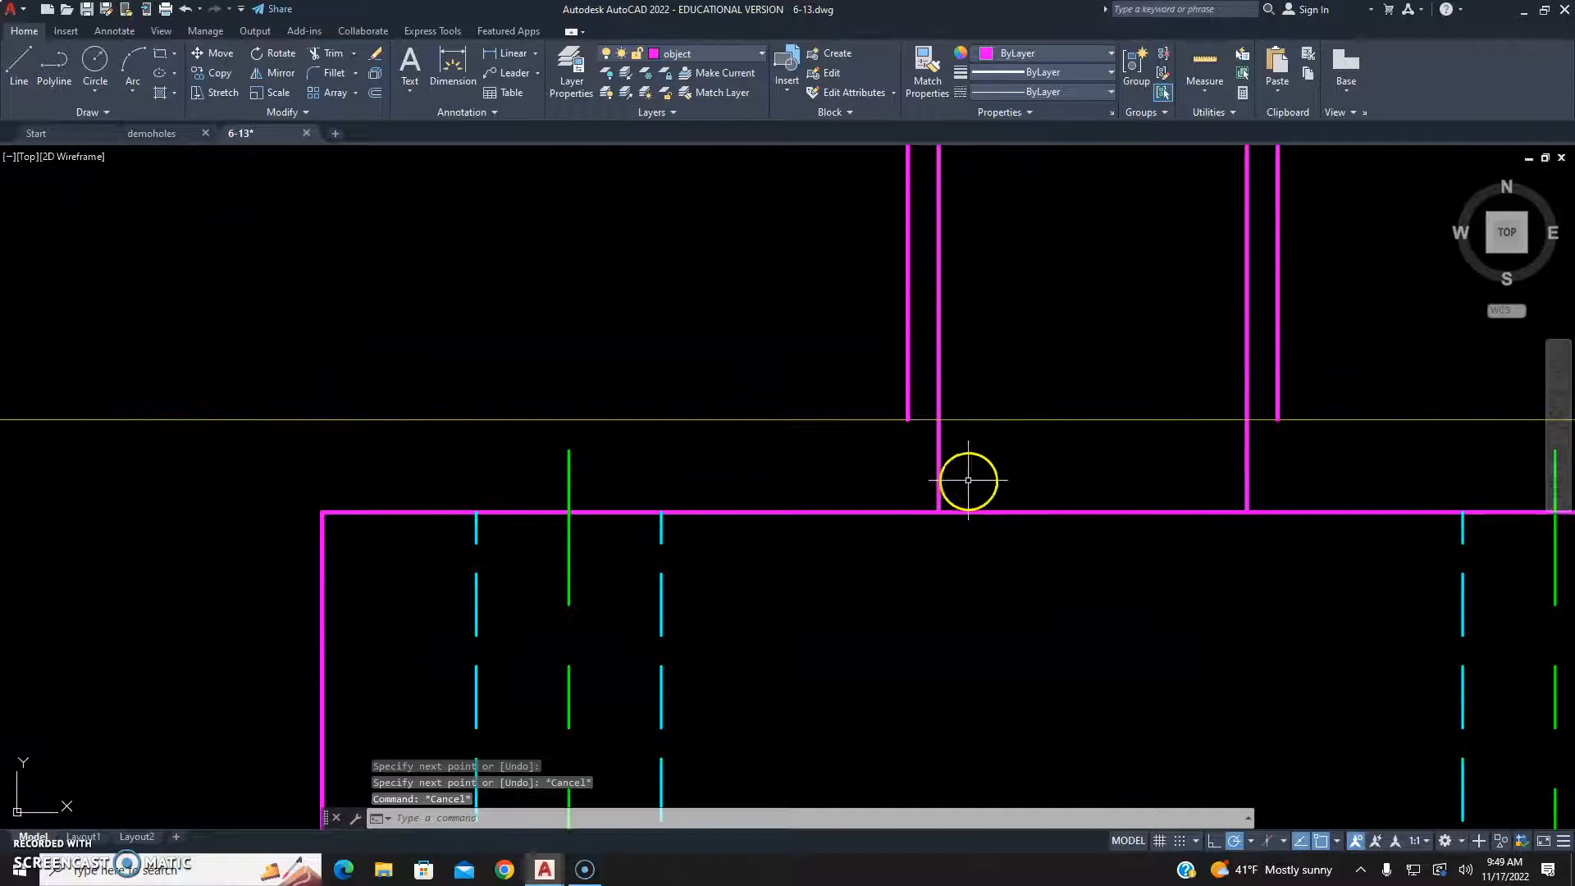
key("Return")
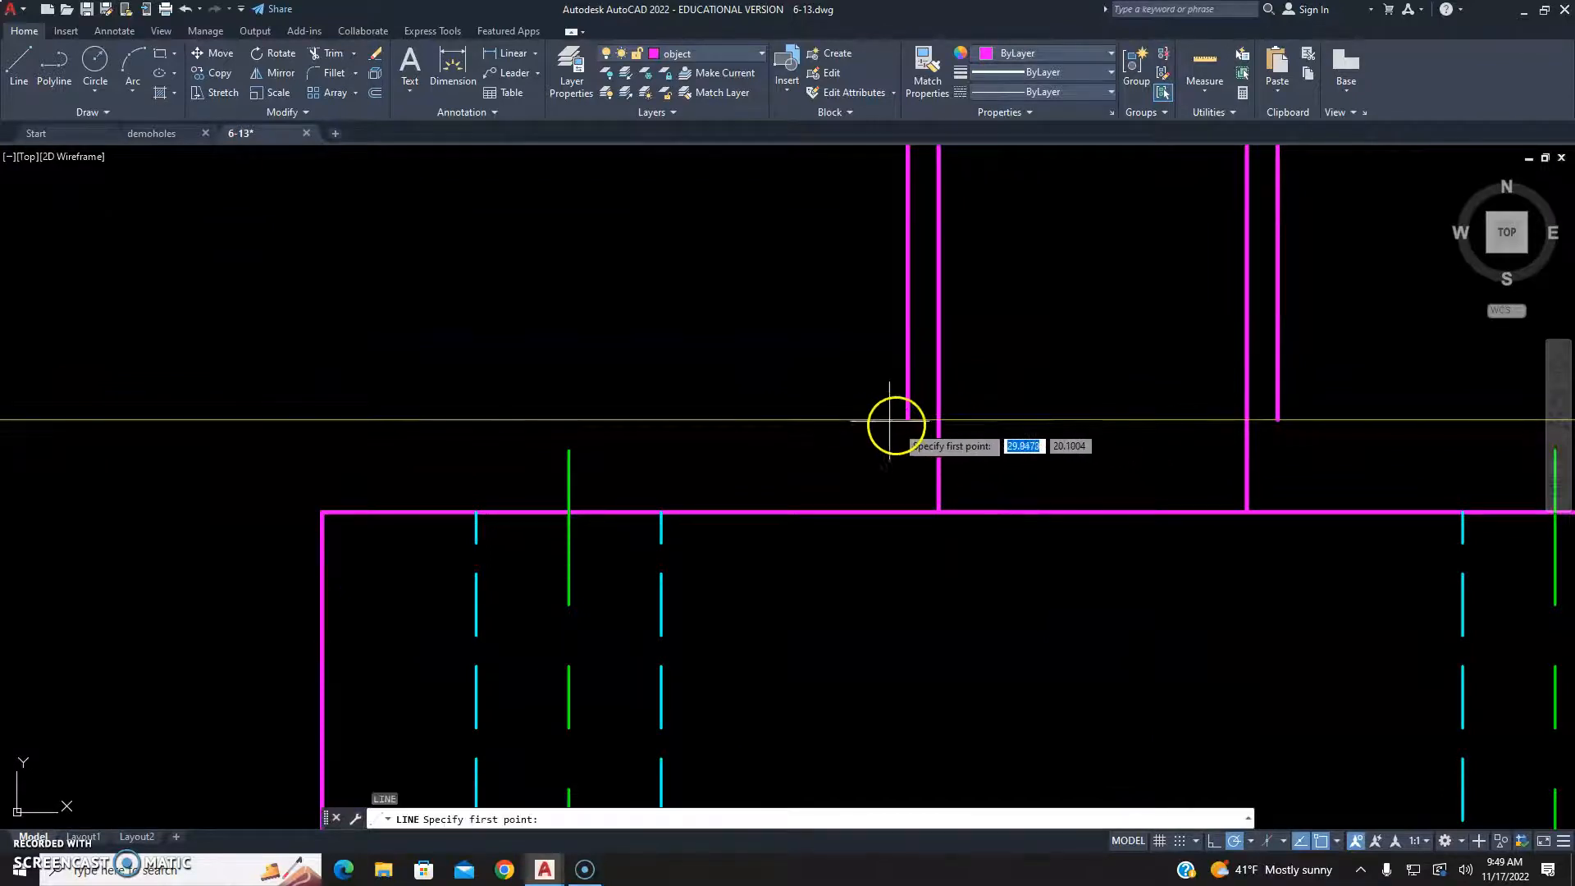
left_click(938, 419)
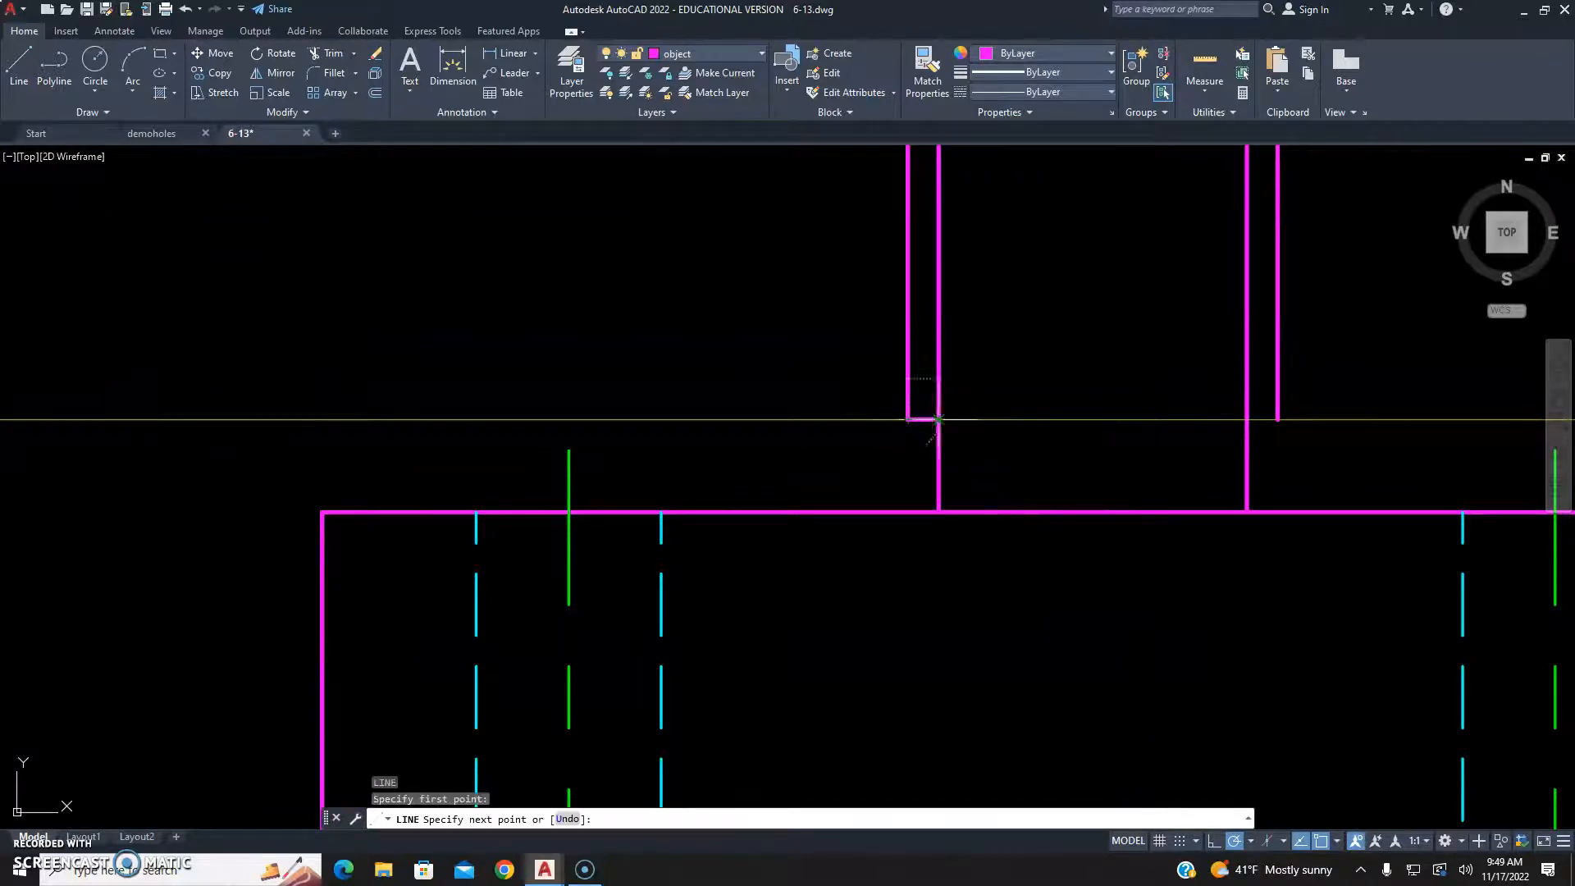
right_click(1054, 376)
left_click(1100, 397)
Draw a short horizontal line from the right outer line's lower end to the upright's right edge
right_click(1111, 392)
left_click(1126, 401)
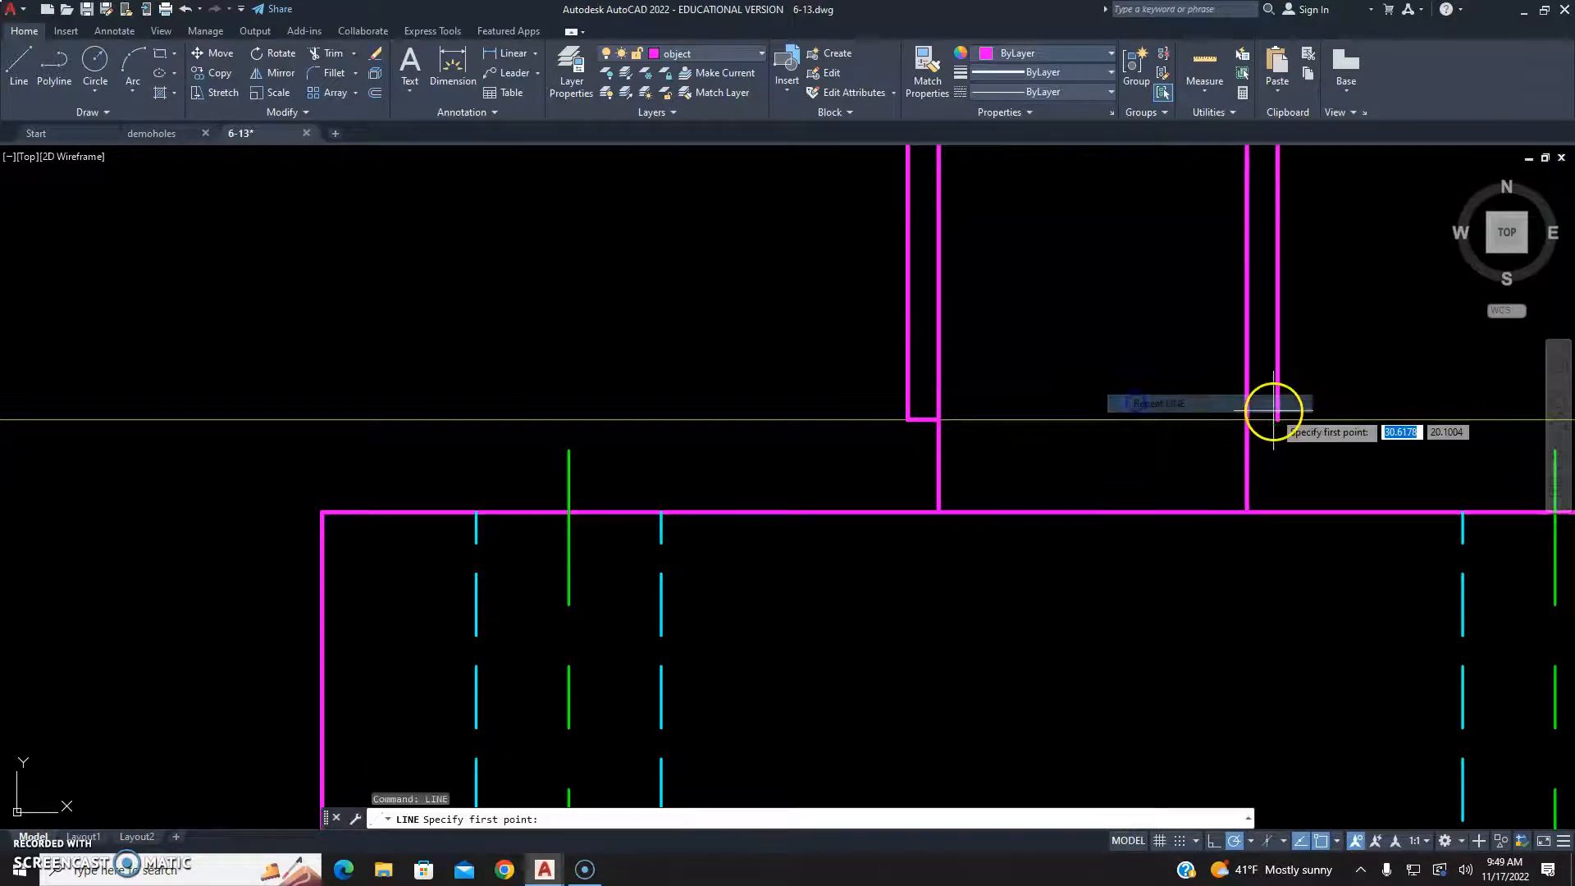
left_click(1277, 419)
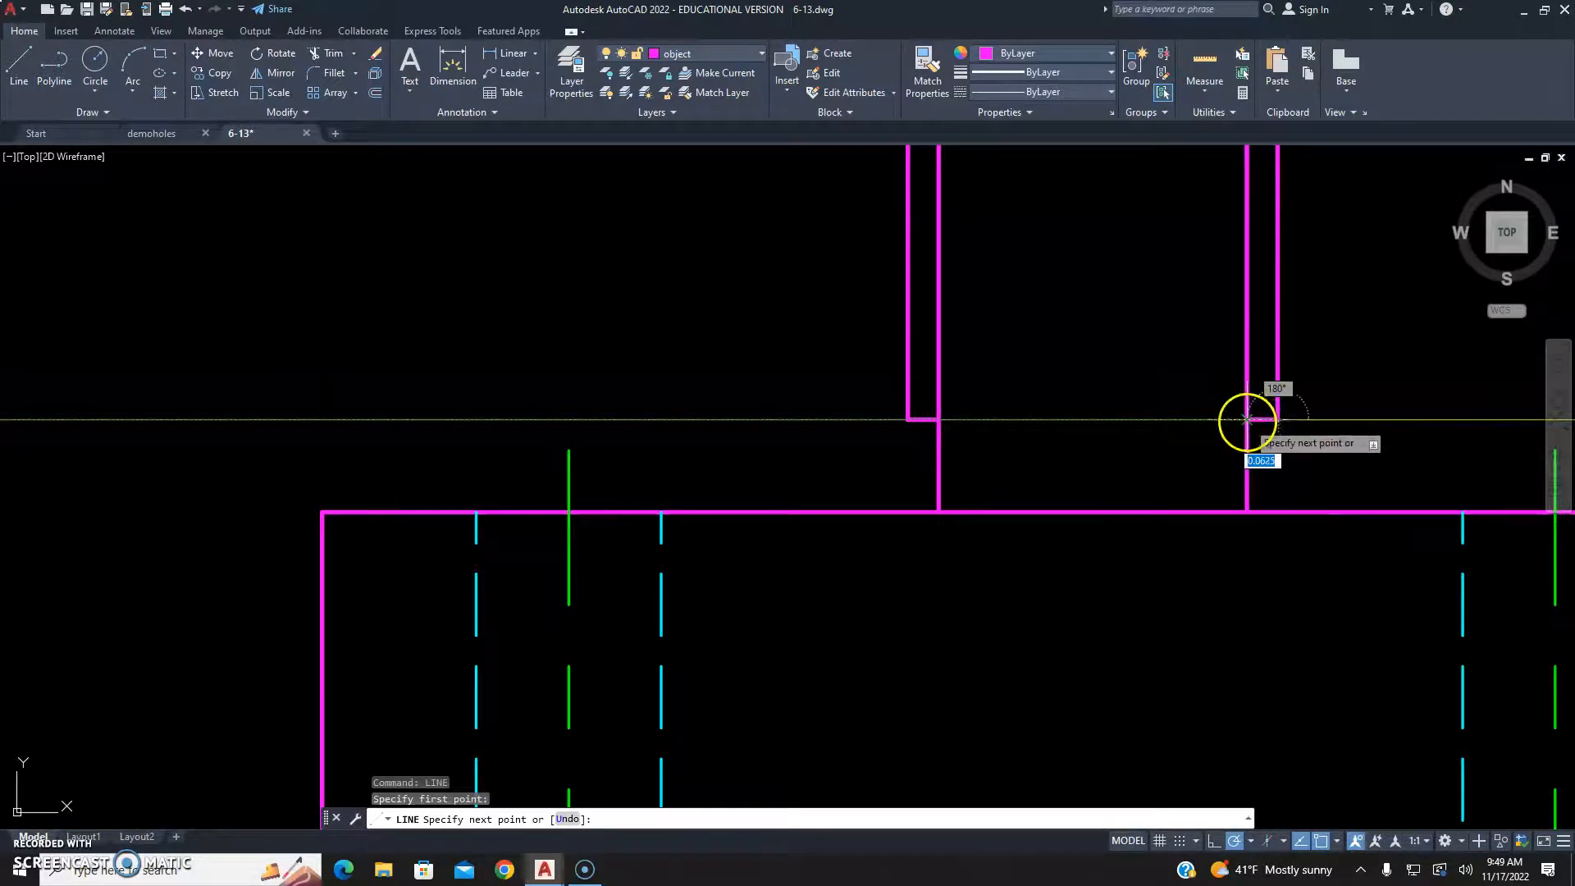
key("Escape")
key("Escape")
Delete the overlapping horizontal object and projection lines at the cylinder's mid-height in the side view
scroll(1189, 435, "down", 4)
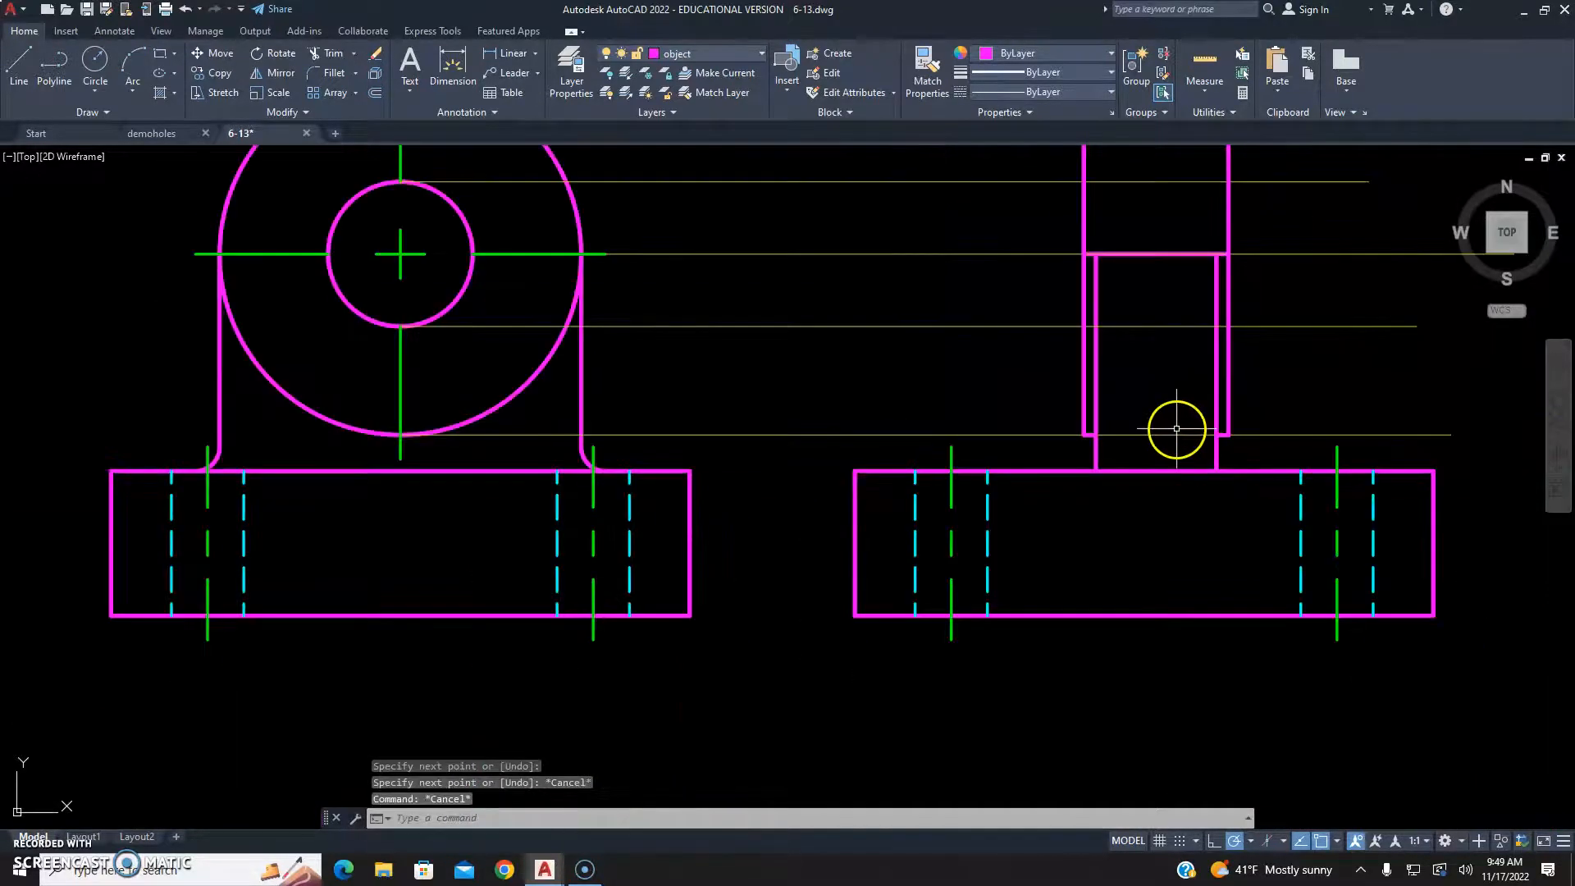
scroll(1189, 328, "up", 5)
left_click(1169, 298)
left_click(1127, 361)
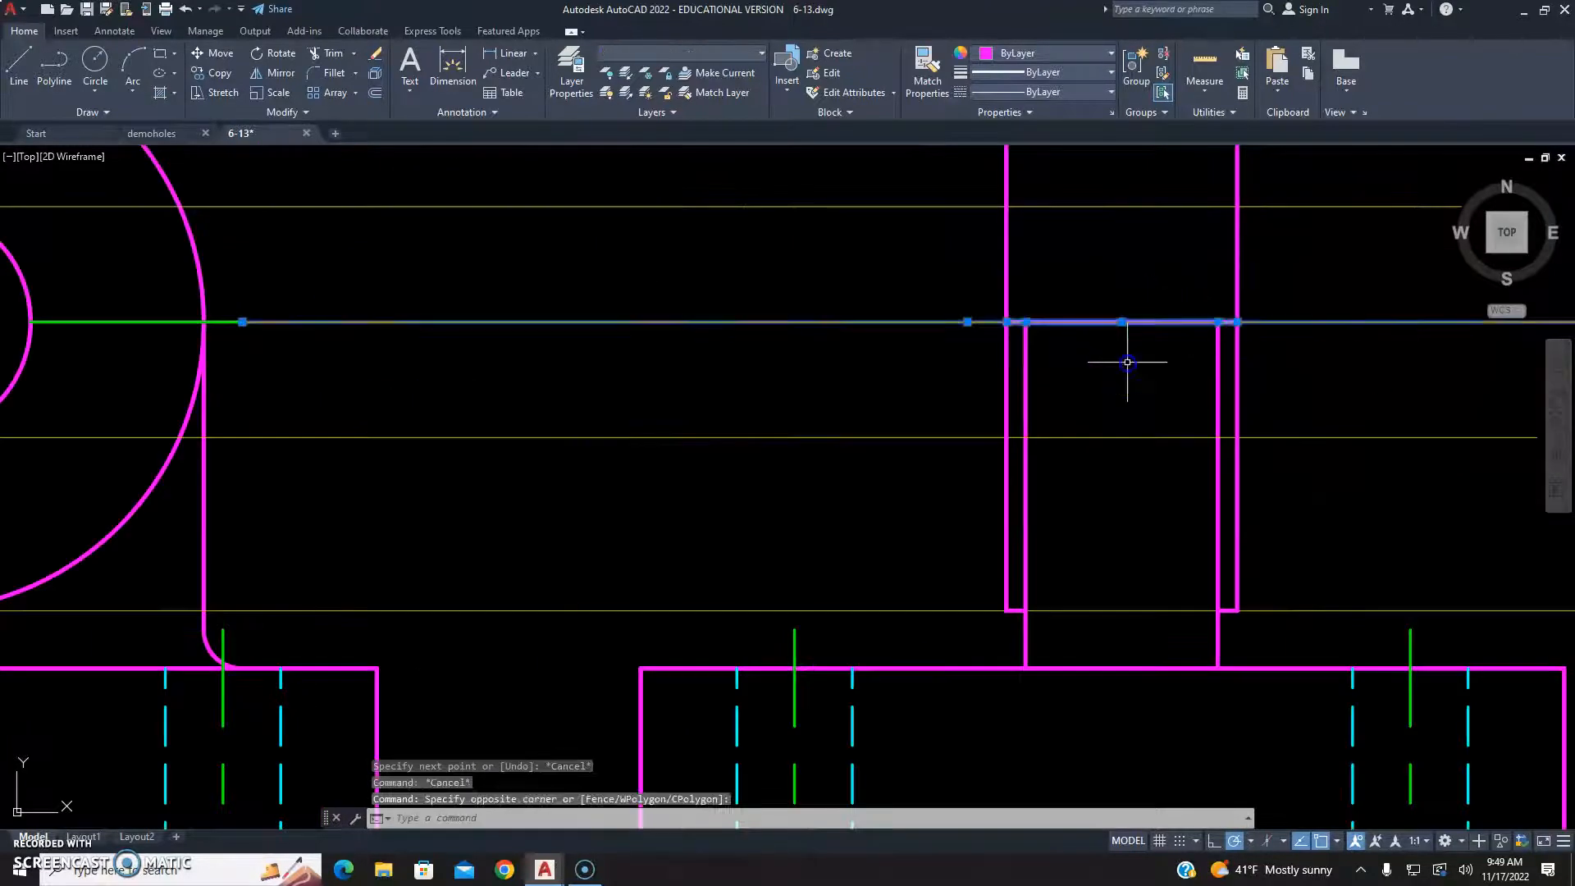
key("Delete")
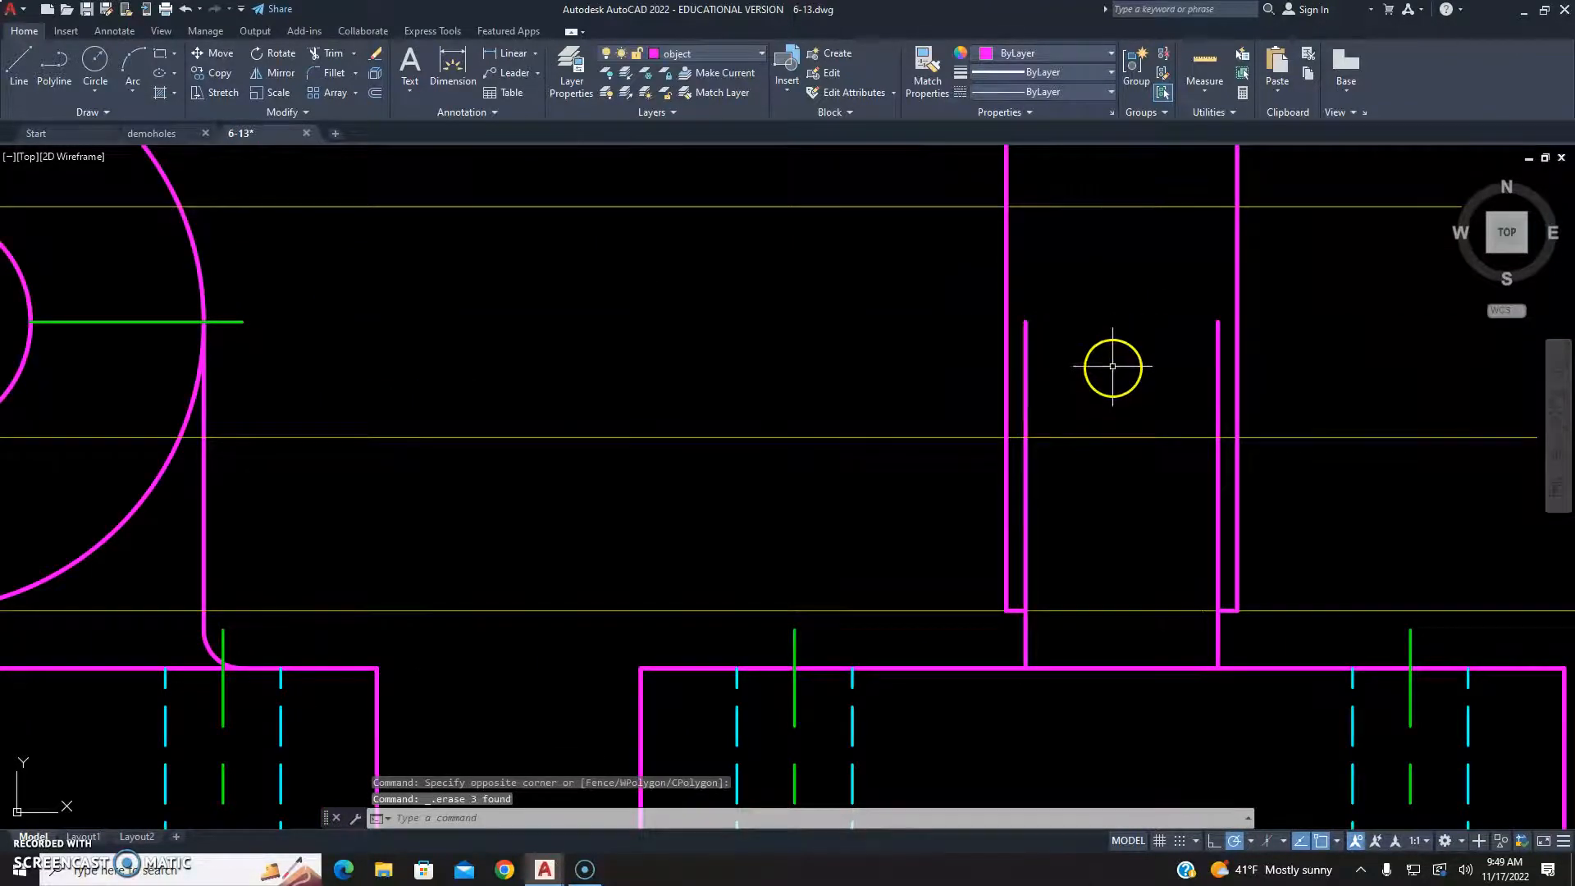
On the center layer, draw a horizontal line from the front view centerline's right end across and past the side view
scroll(1113, 367, "down", 4)
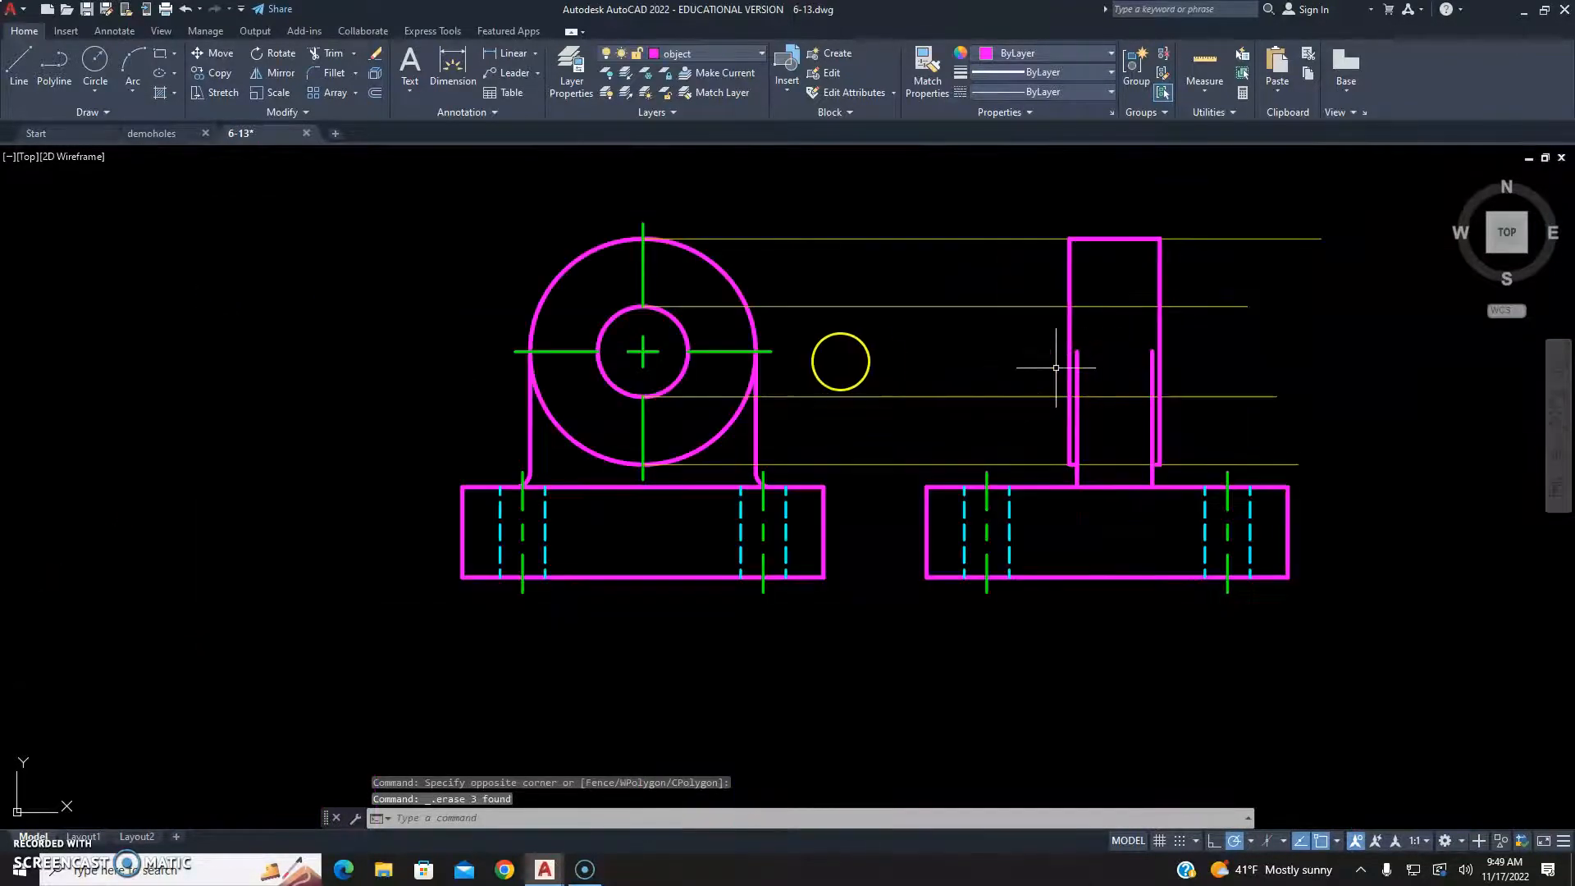
left_click(684, 51)
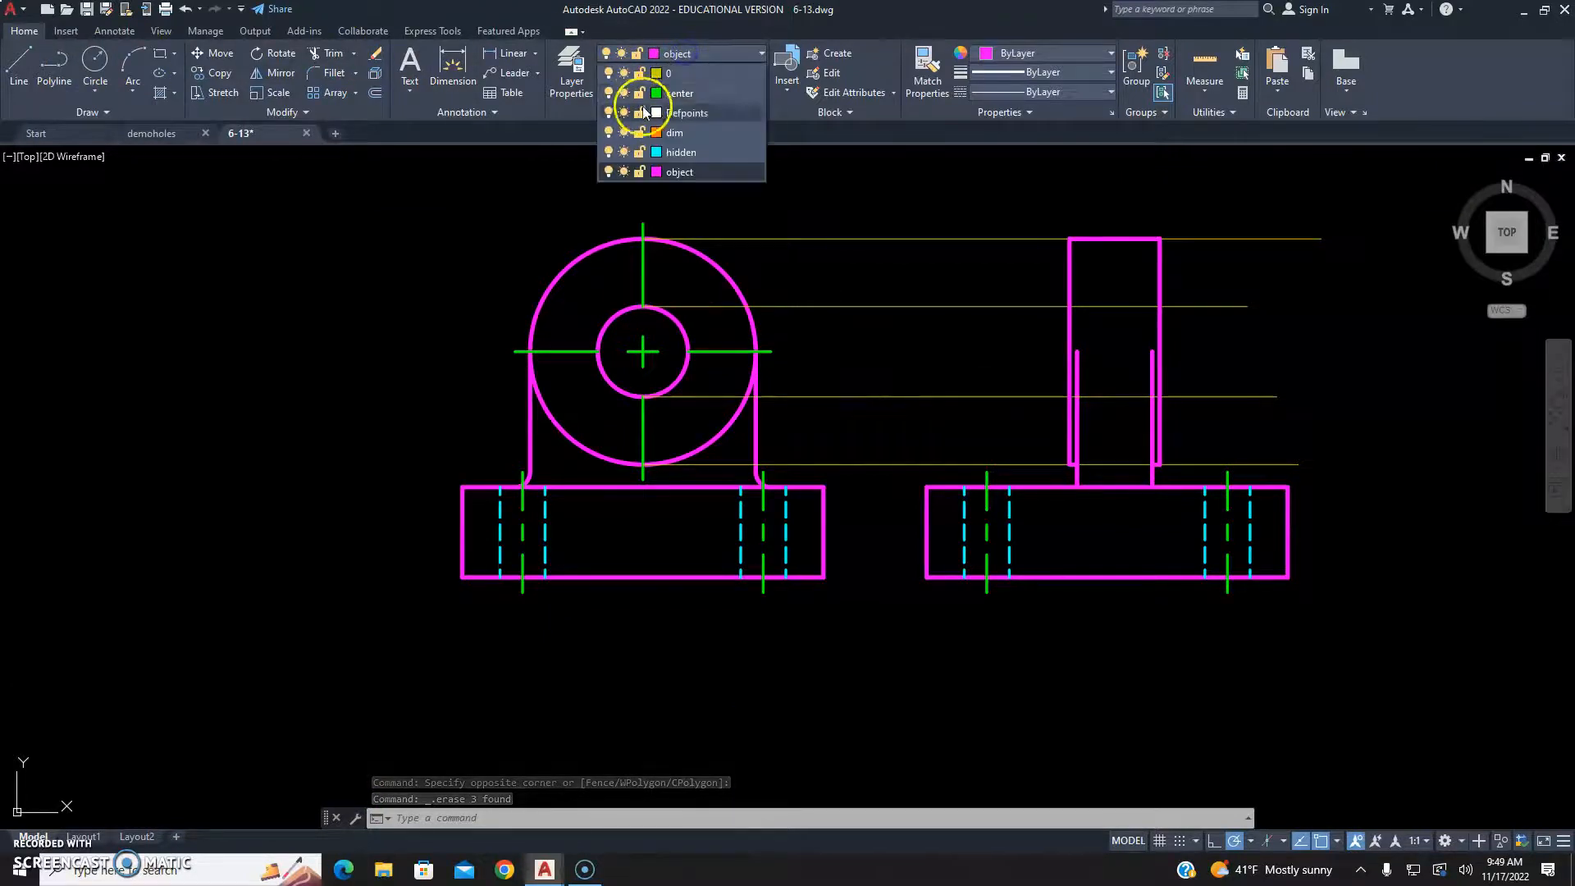
left_click(686, 94)
left_click(19, 66)
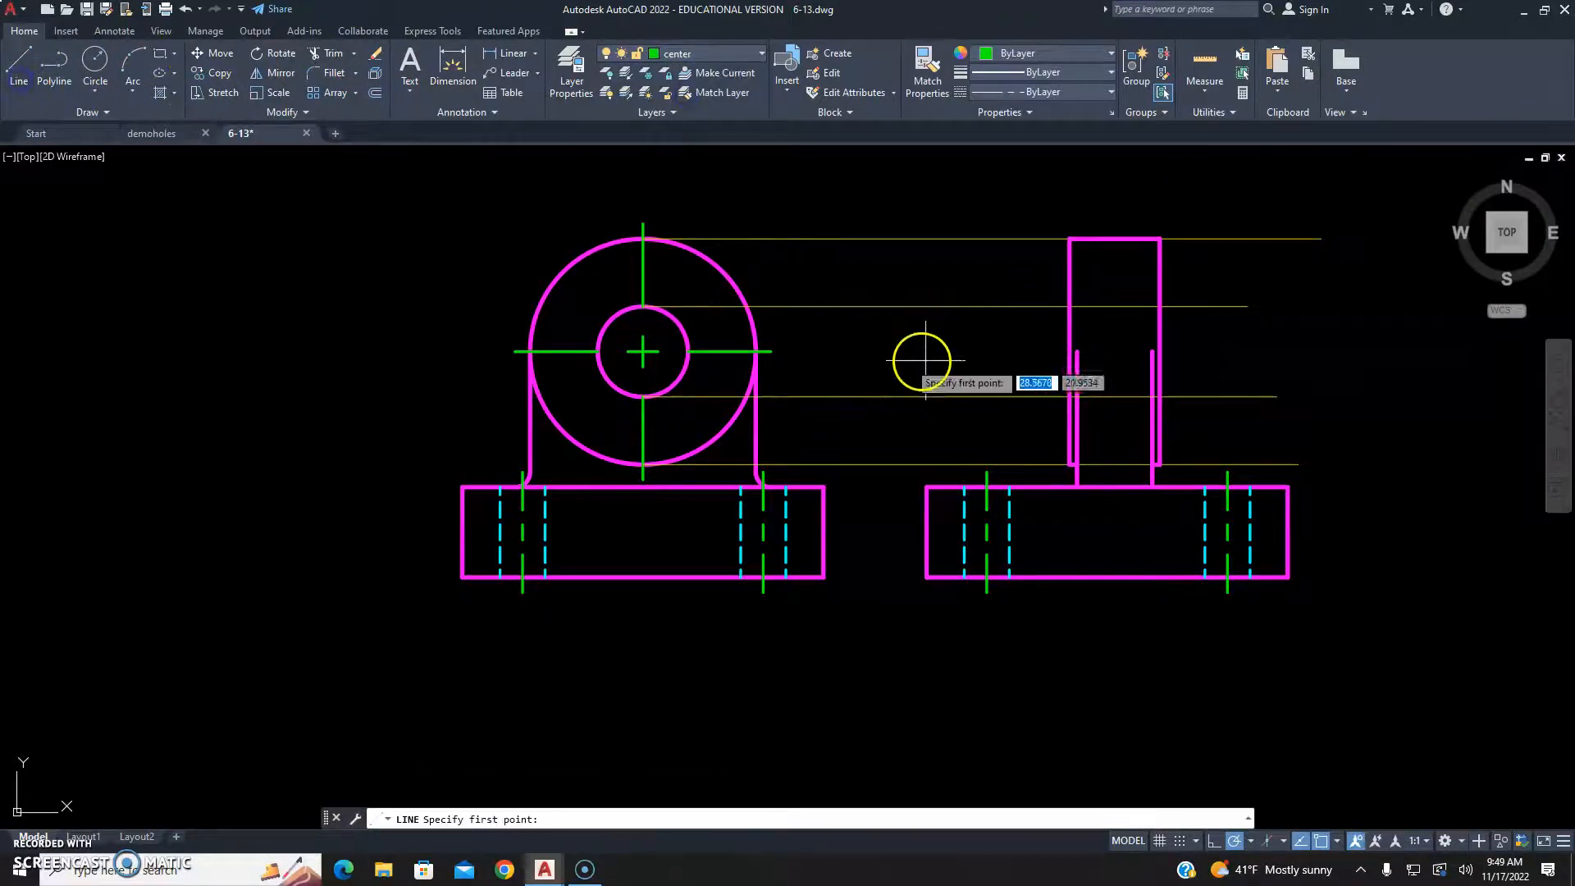
left_click(771, 351)
left_click(1213, 351)
key("Escape")
Stretch the new centerline's left end to the cylinder's left edge in the side view
left_click(873, 341)
left_click(817, 368)
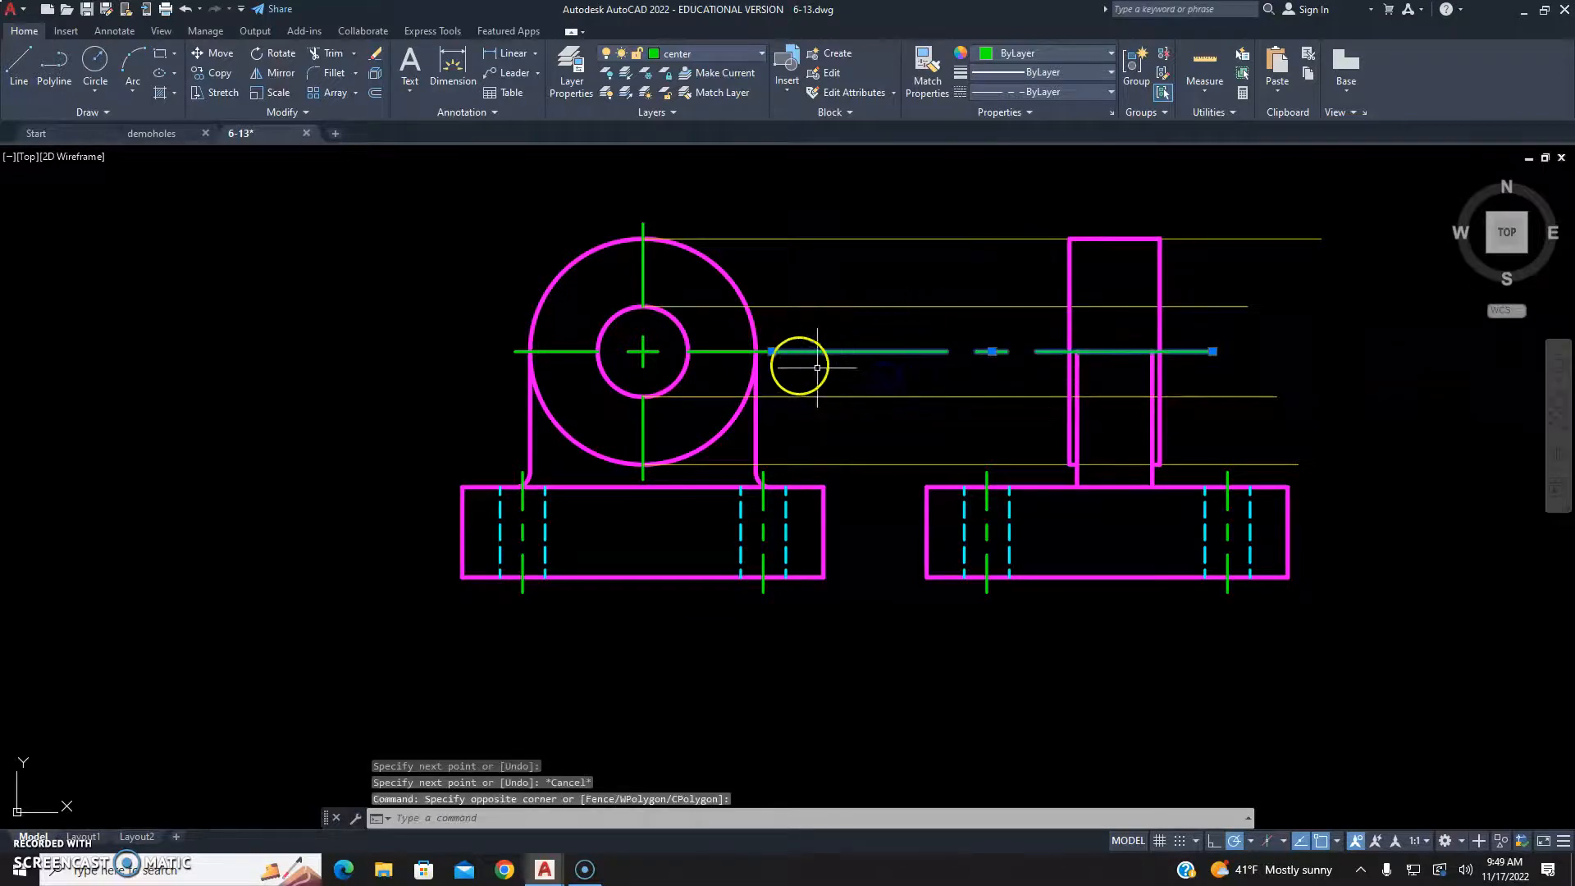
left_click(771, 351)
scroll(1055, 352, "up", 6)
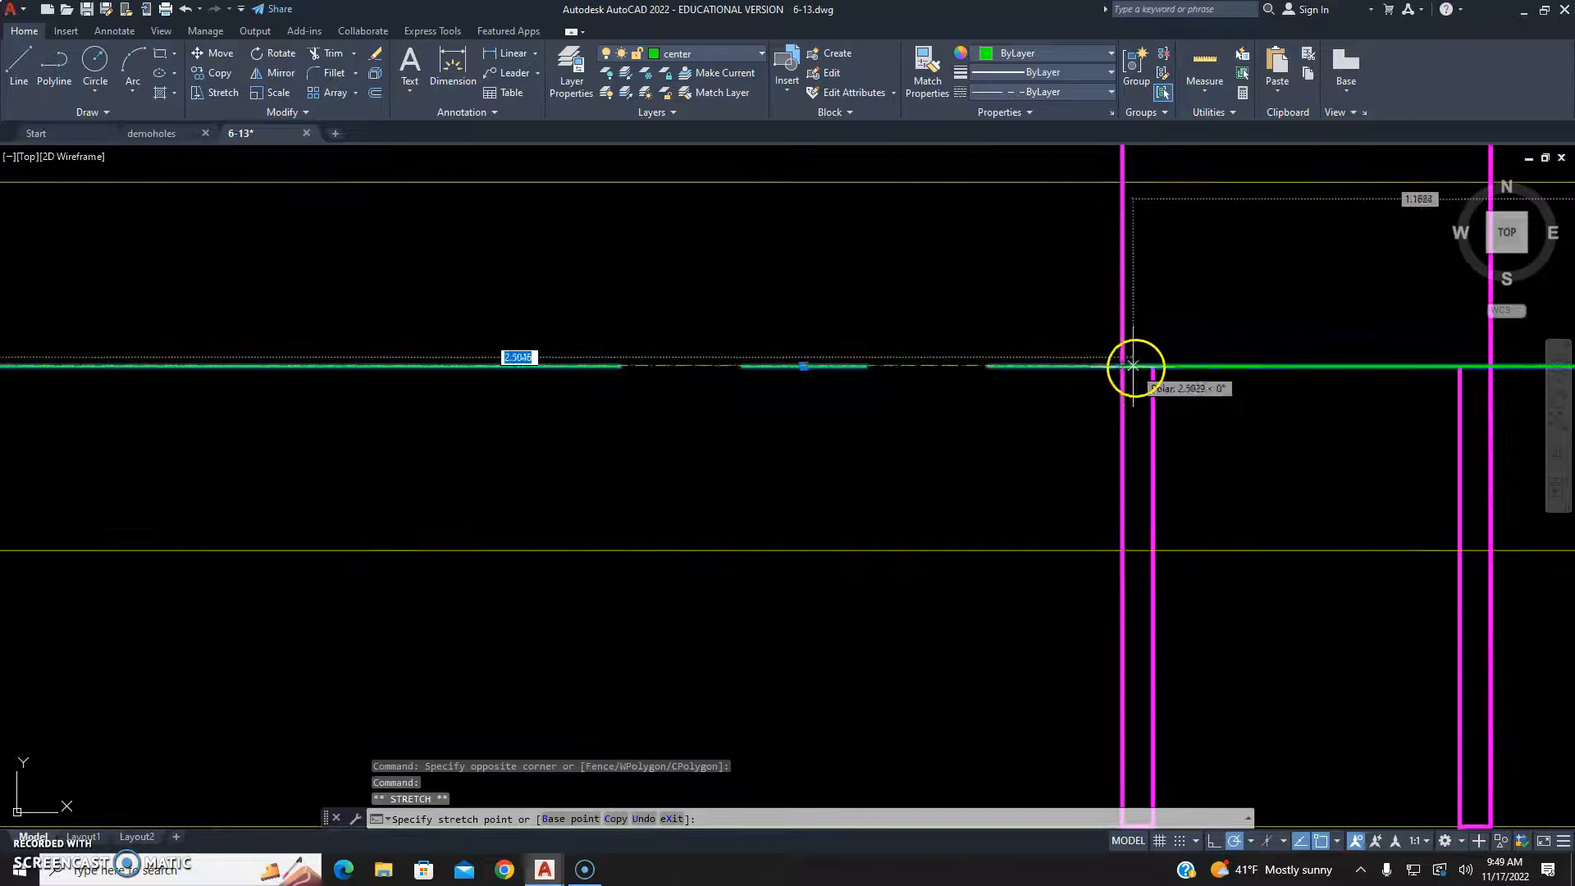
key("Escape")
Stretch the centerline's right end back to the cylinder's right edge
middle_click_drag(1265, 352, 685, 340)
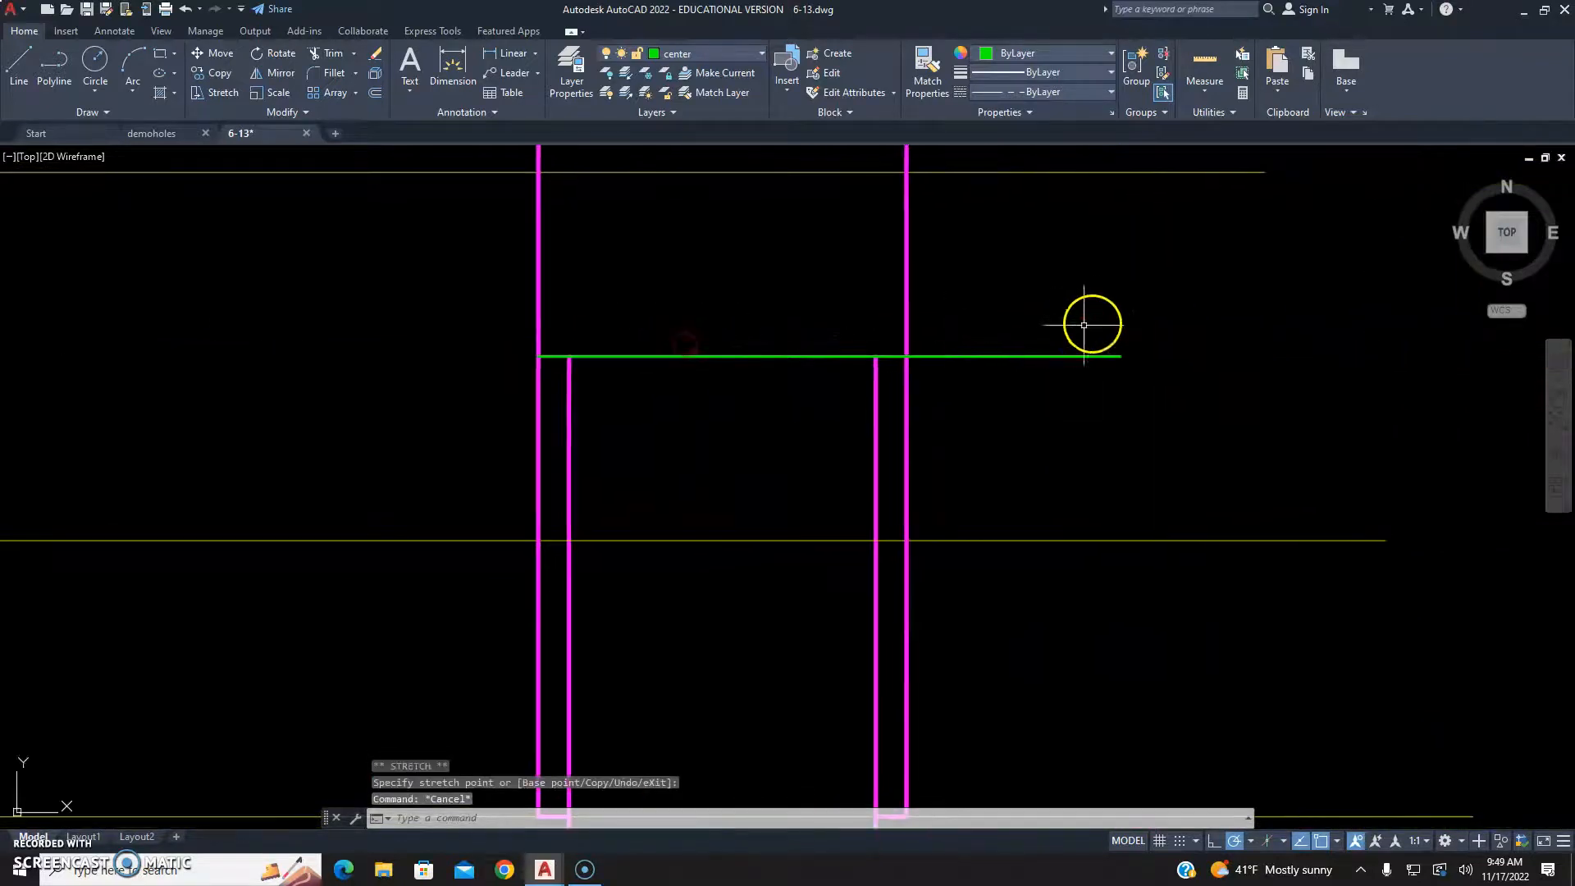
left_click(1084, 325)
left_click(1069, 379)
left_click(1118, 356)
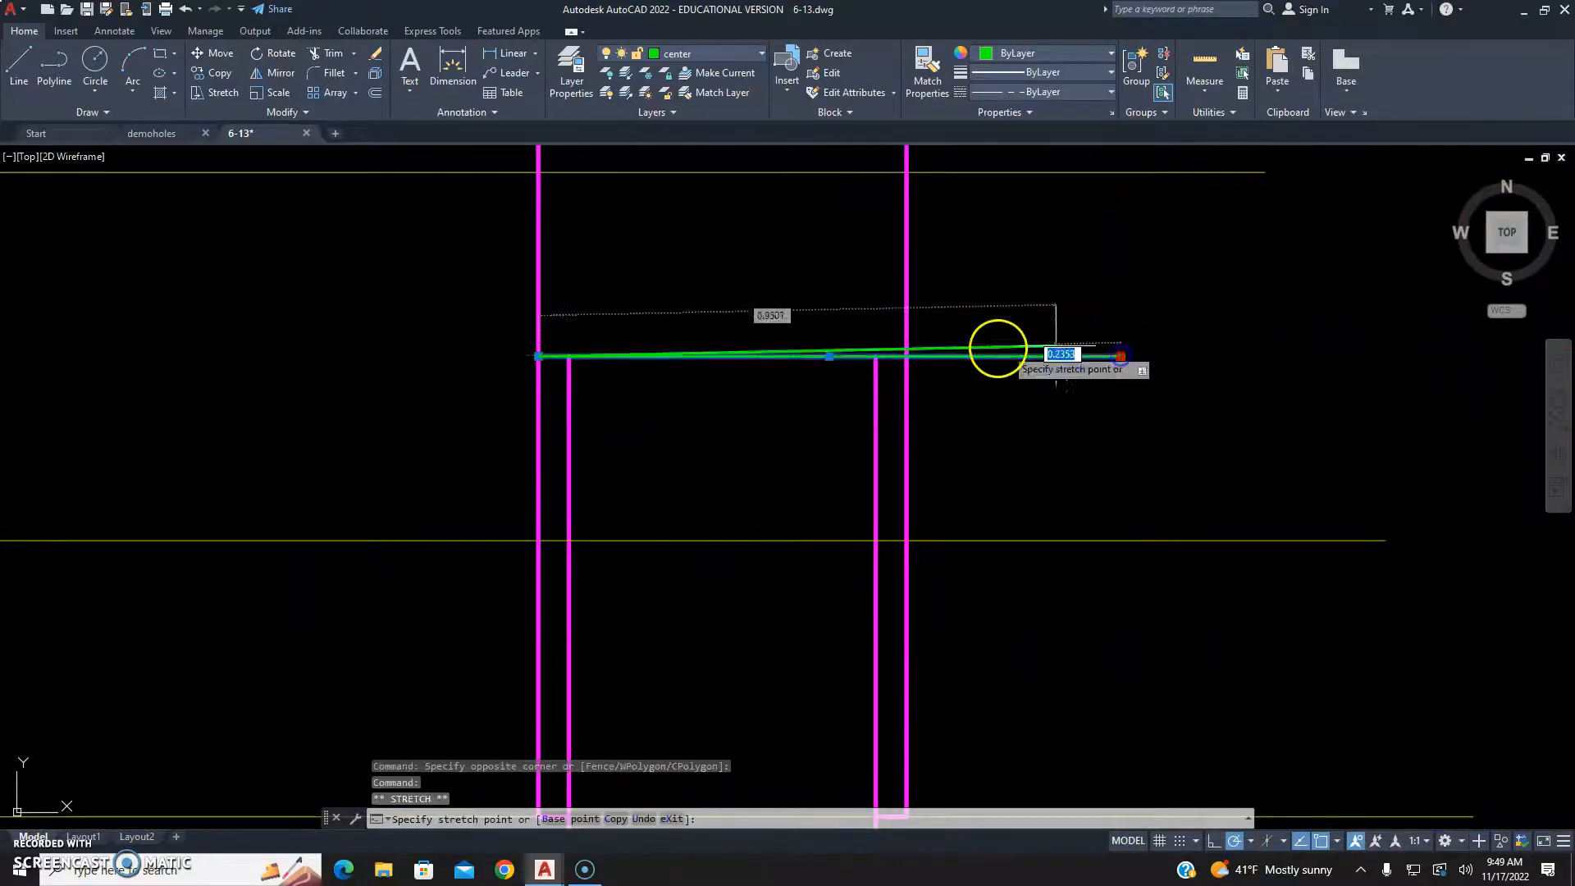
left_click(907, 355)
key("Escape")
Extend both ends of the side view's horizontal centerline outward by .125 beyond the cylinder's edges
left_click(722, 333)
left_click(693, 380)
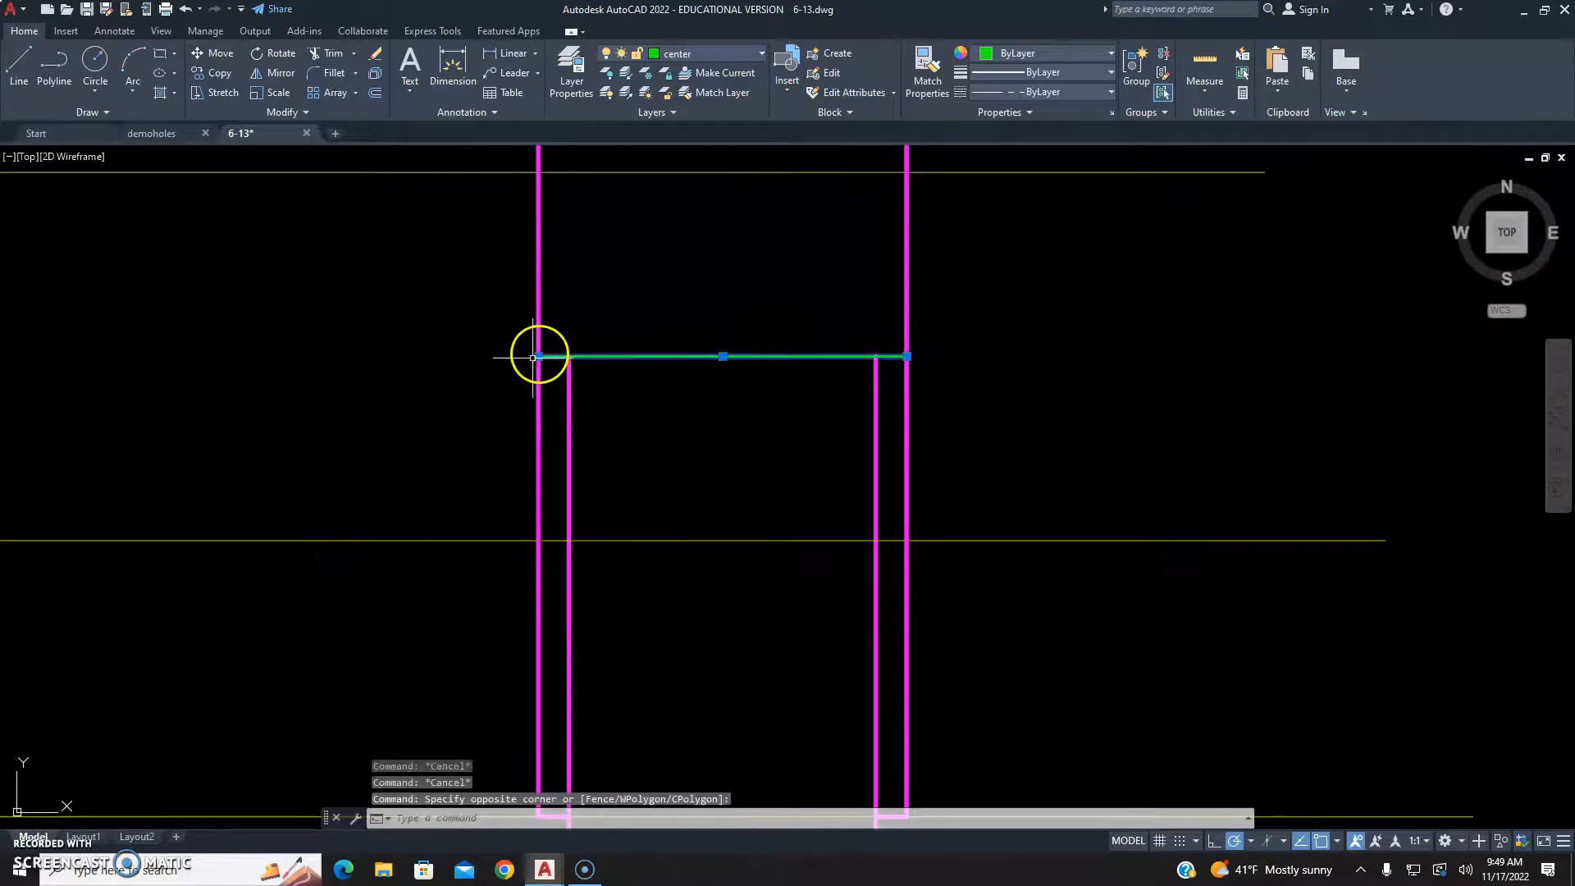
left_click(538, 355)
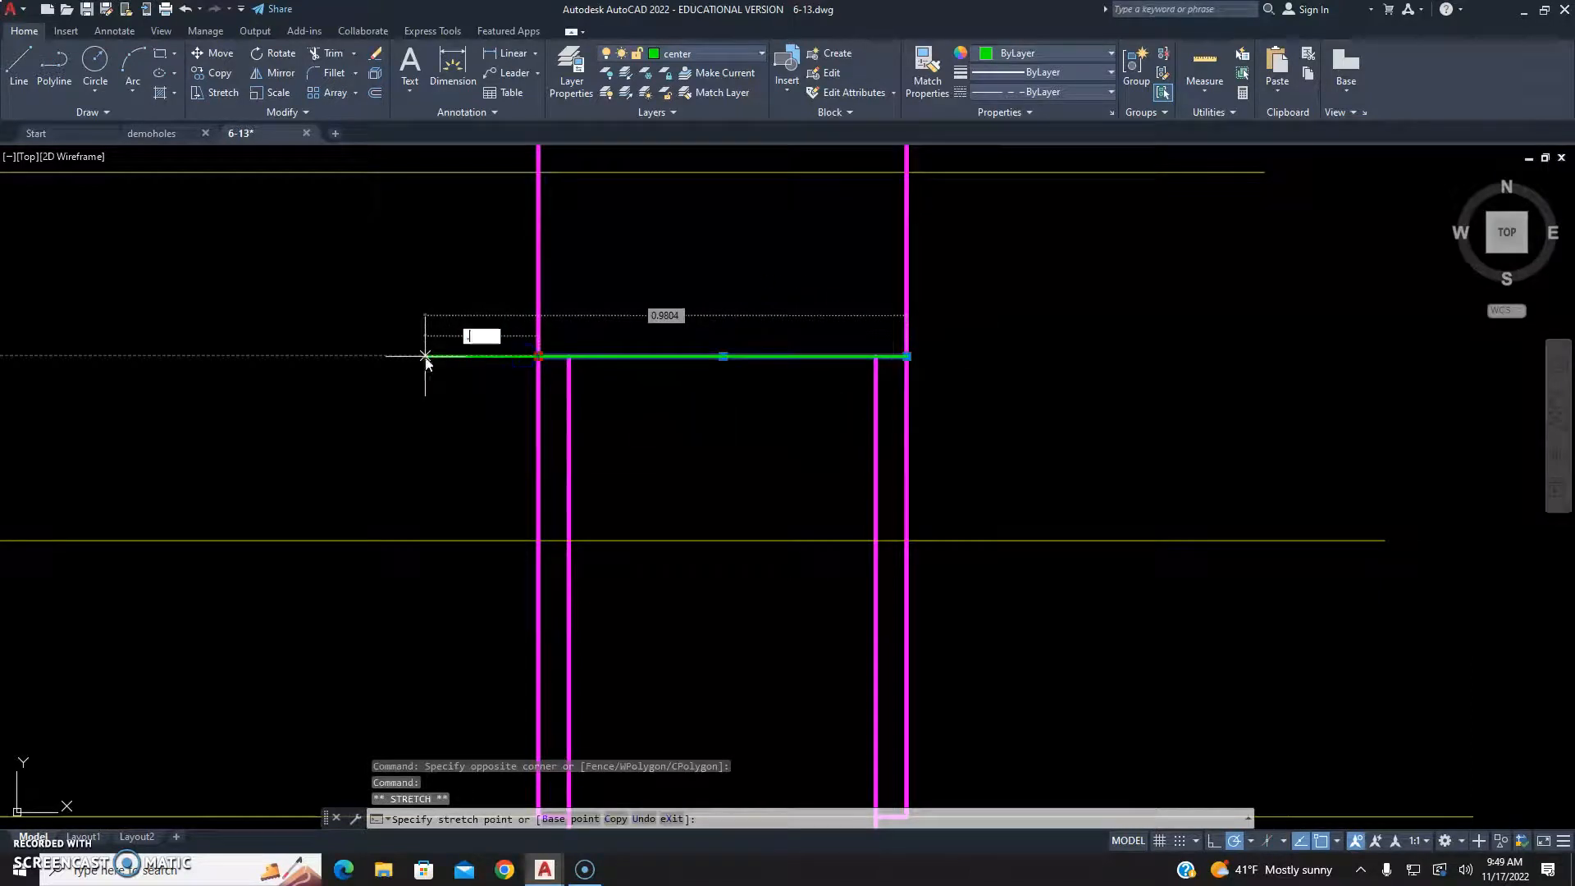
key("Return")
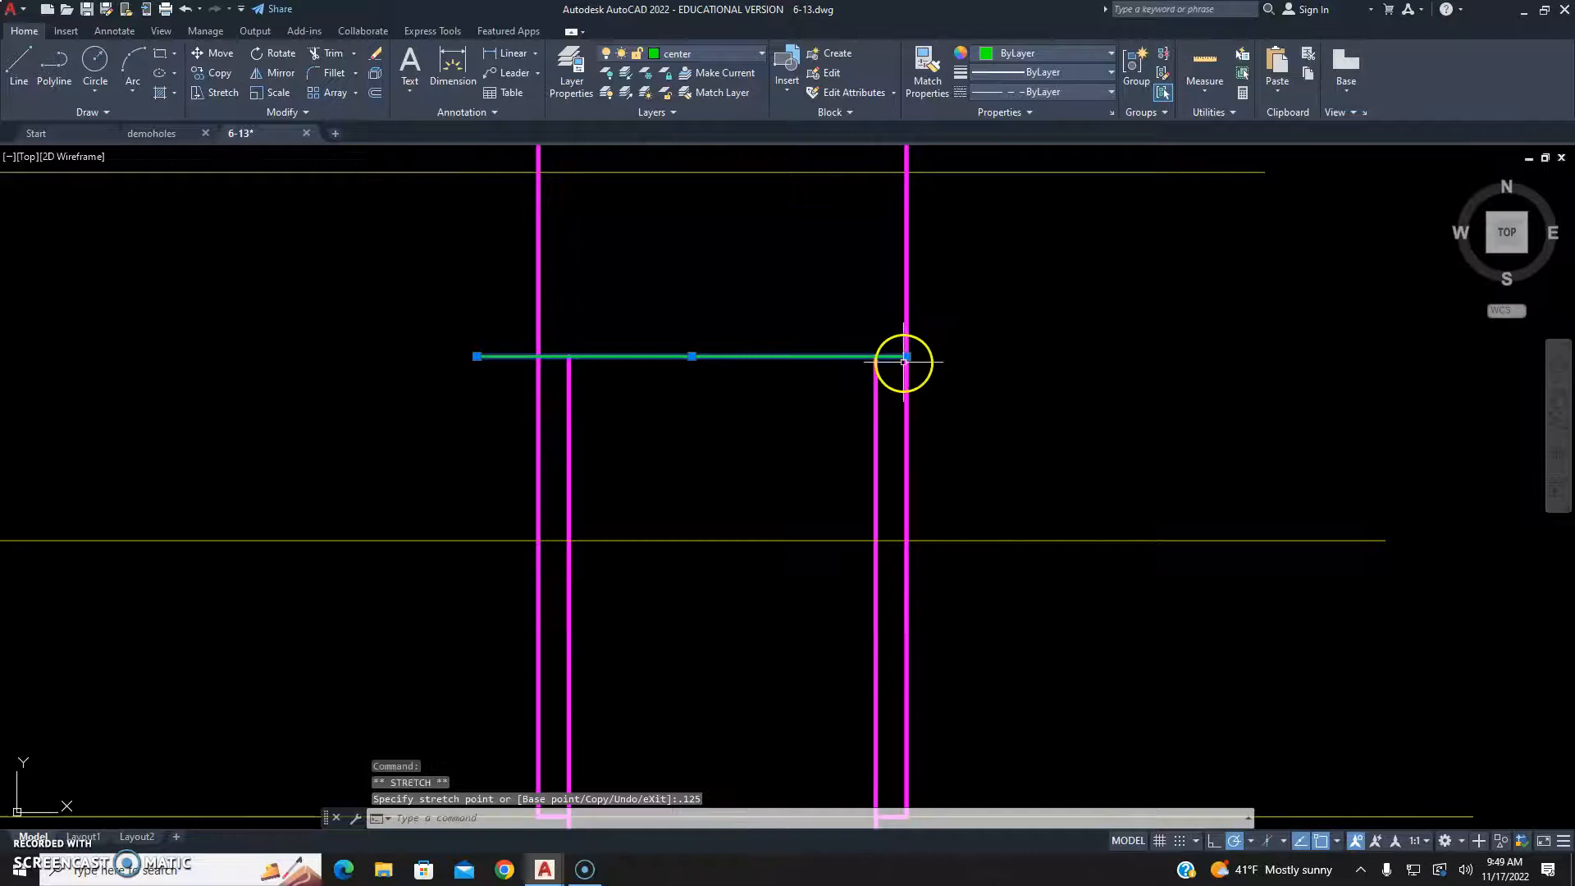
left_click(907, 357)
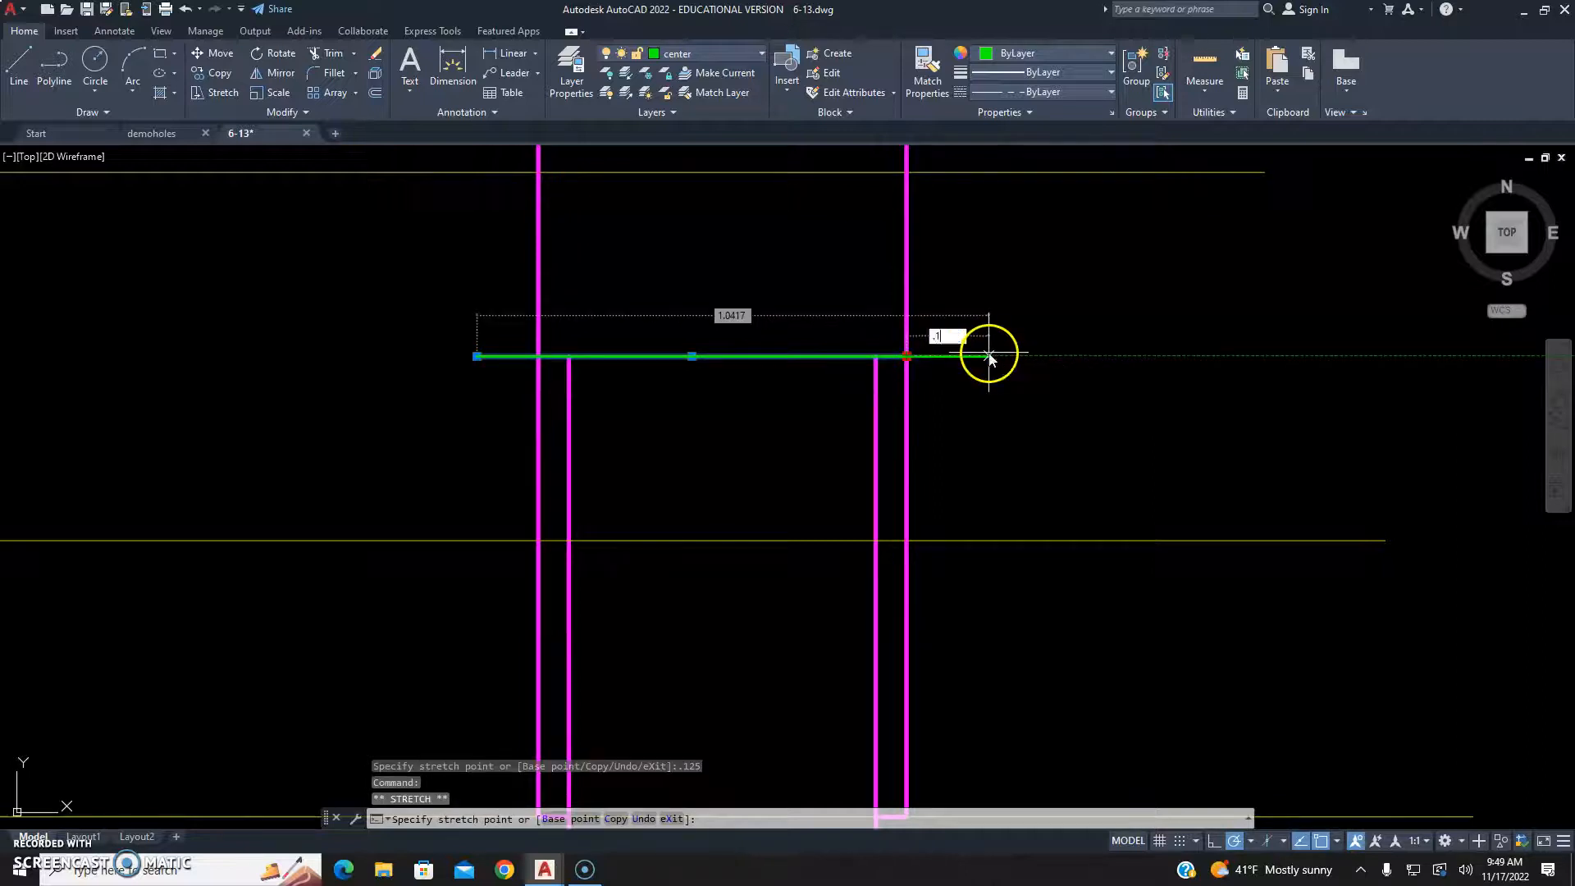
key("Escape")
On the hidden layer, draw a line across the cylinder's side view along the small circle's upper projection line
scroll(991, 341, "down", 5)
scroll(981, 333, "up", 4)
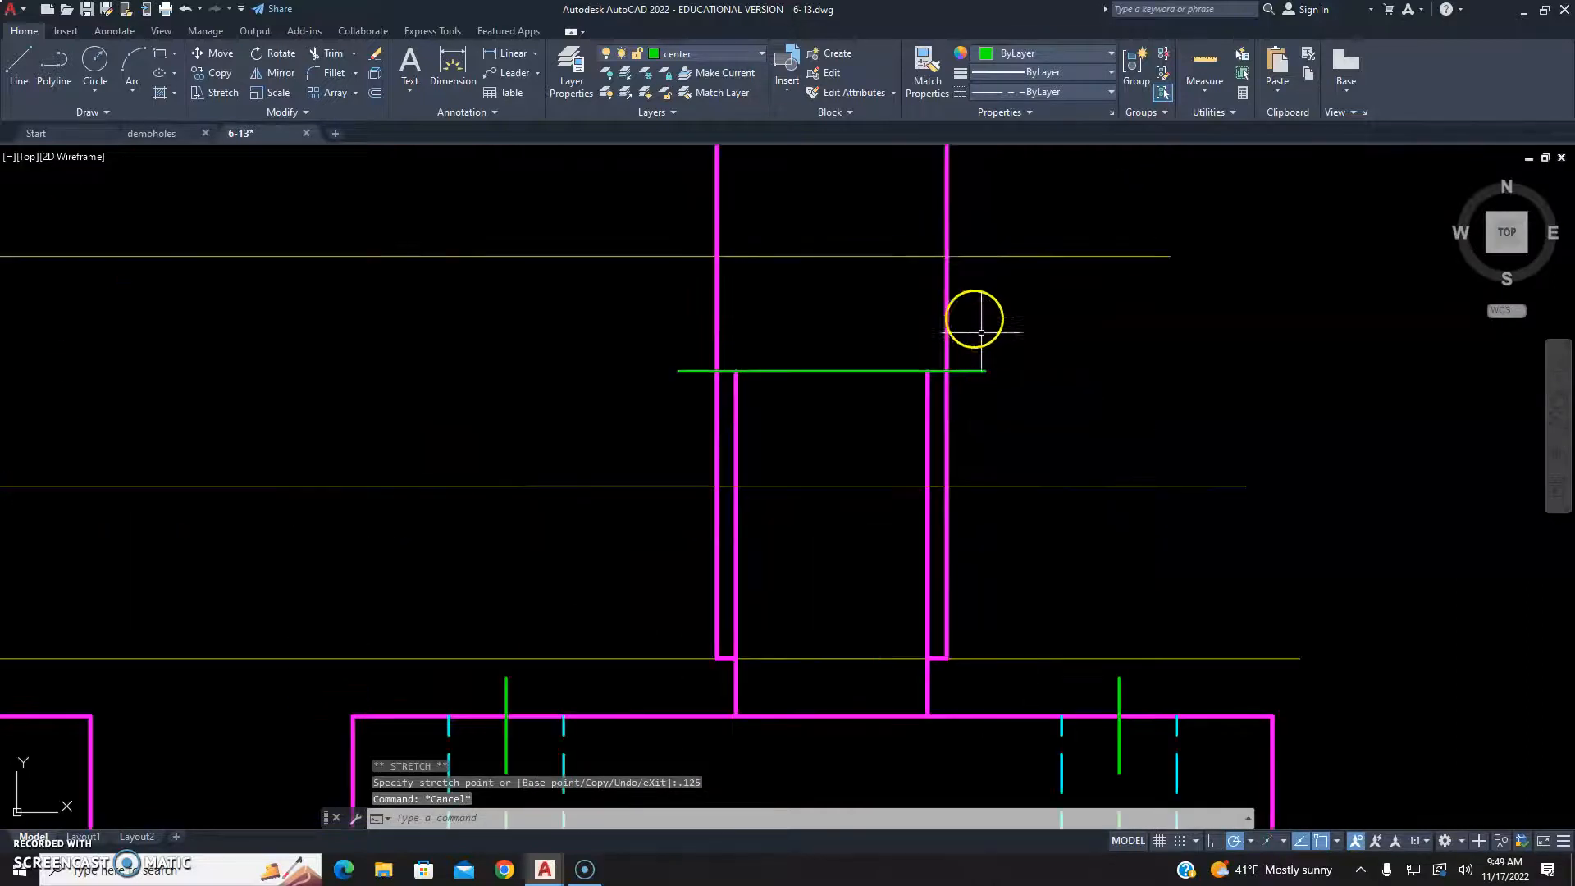
scroll(912, 261, "down", 5)
scroll(910, 256, "up", 4)
middle_click_drag(911, 257, 896, 352)
left_click(715, 52)
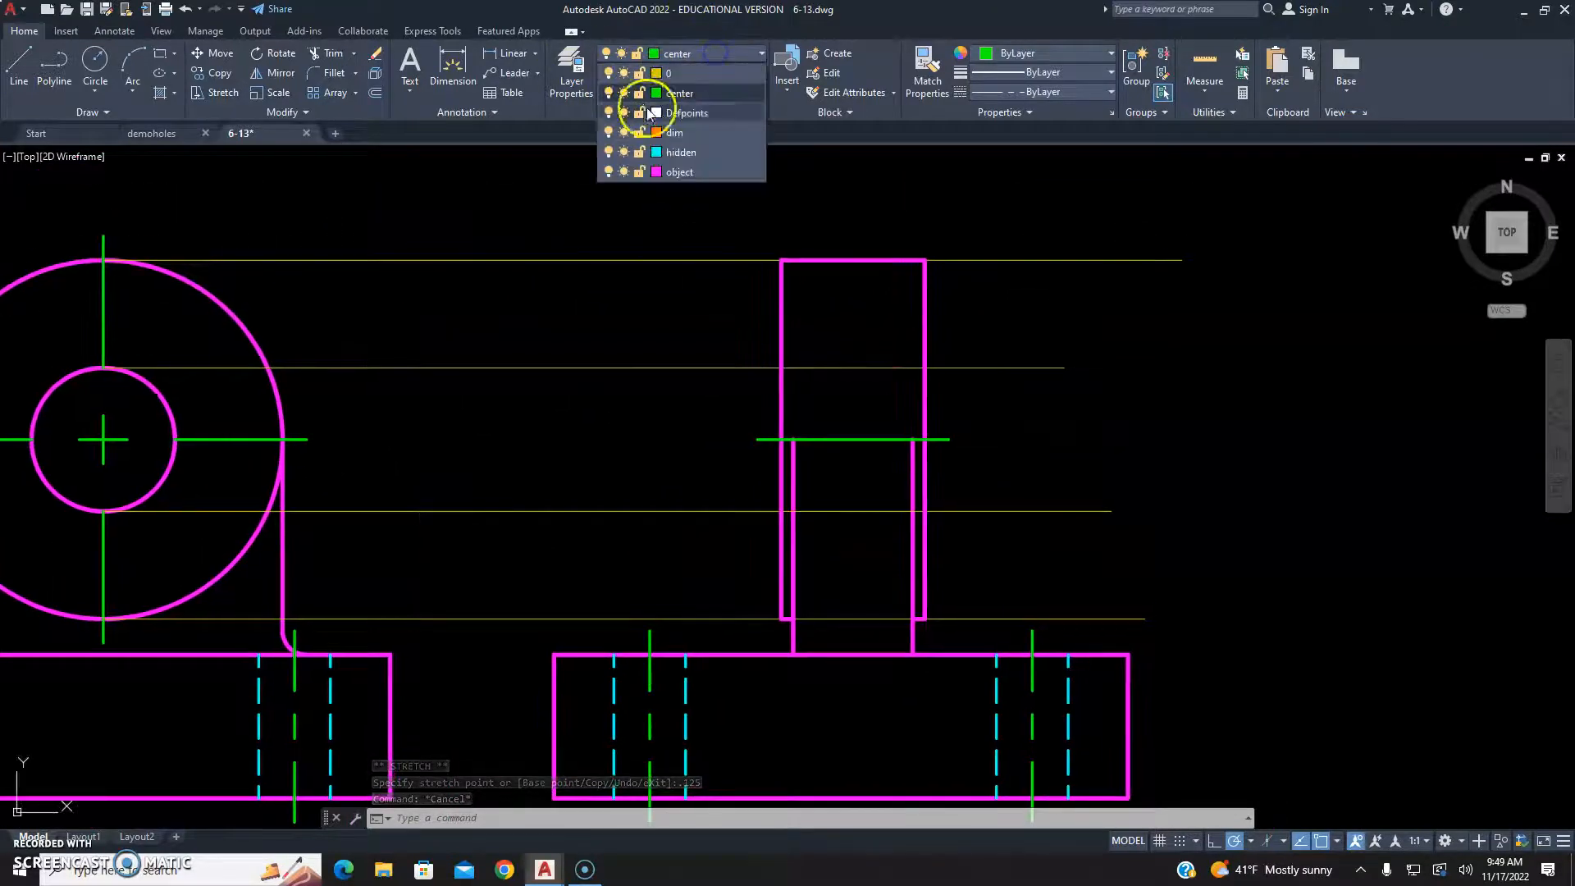
left_click(681, 147)
left_click(22, 82)
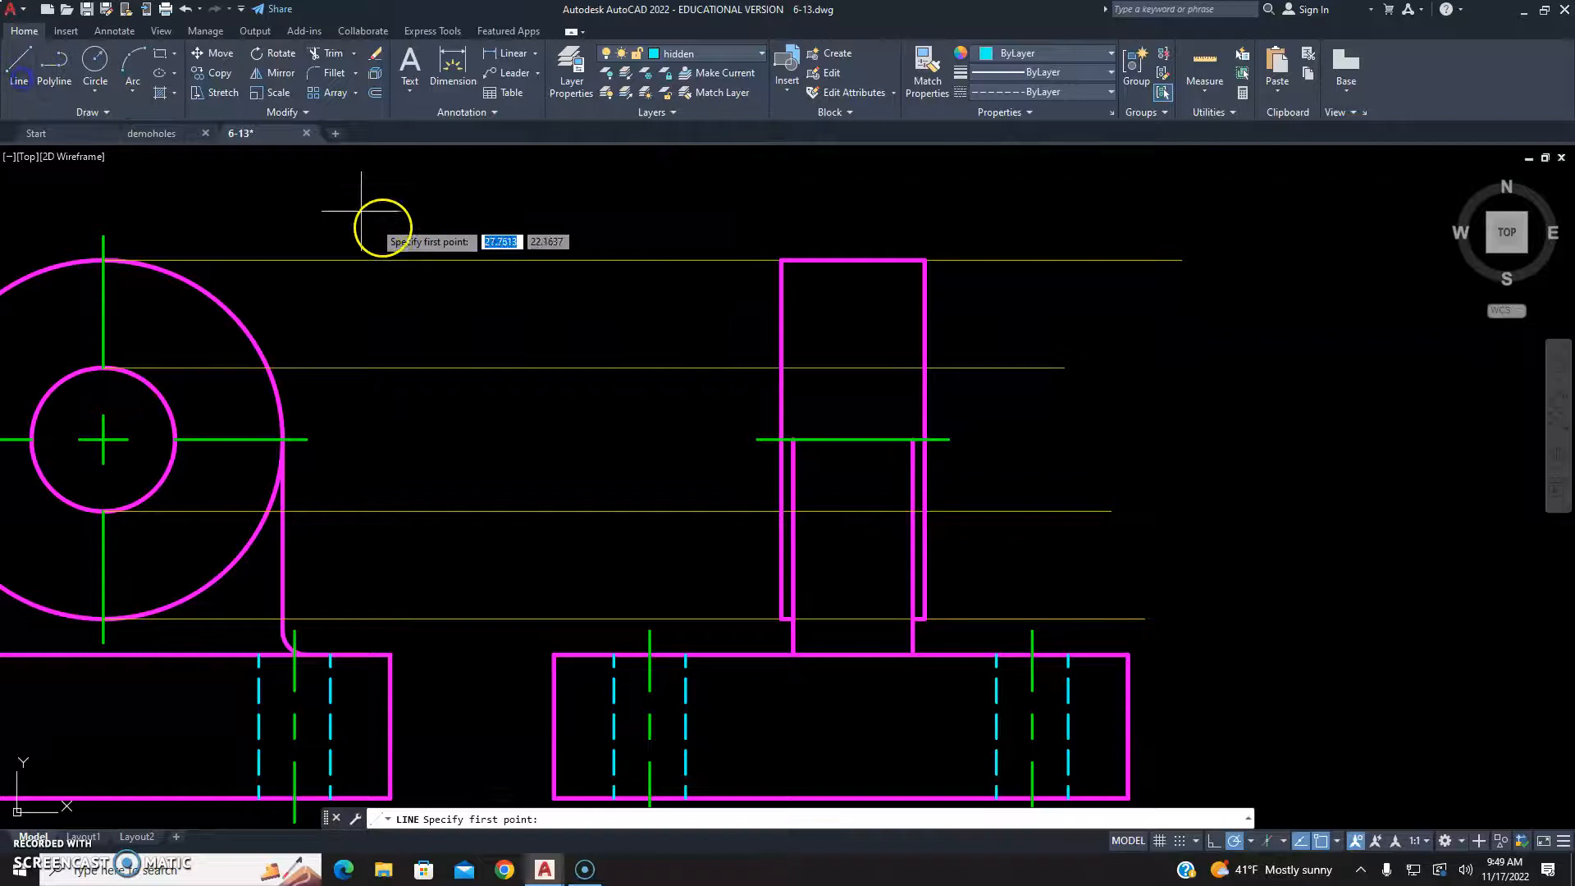
left_click(924, 367)
key("Escape")
Draw a second hidden line across the cylinder's side view along the small circle's lower projection line
right_click(1125, 351)
left_click(1145, 361)
left_click(780, 511)
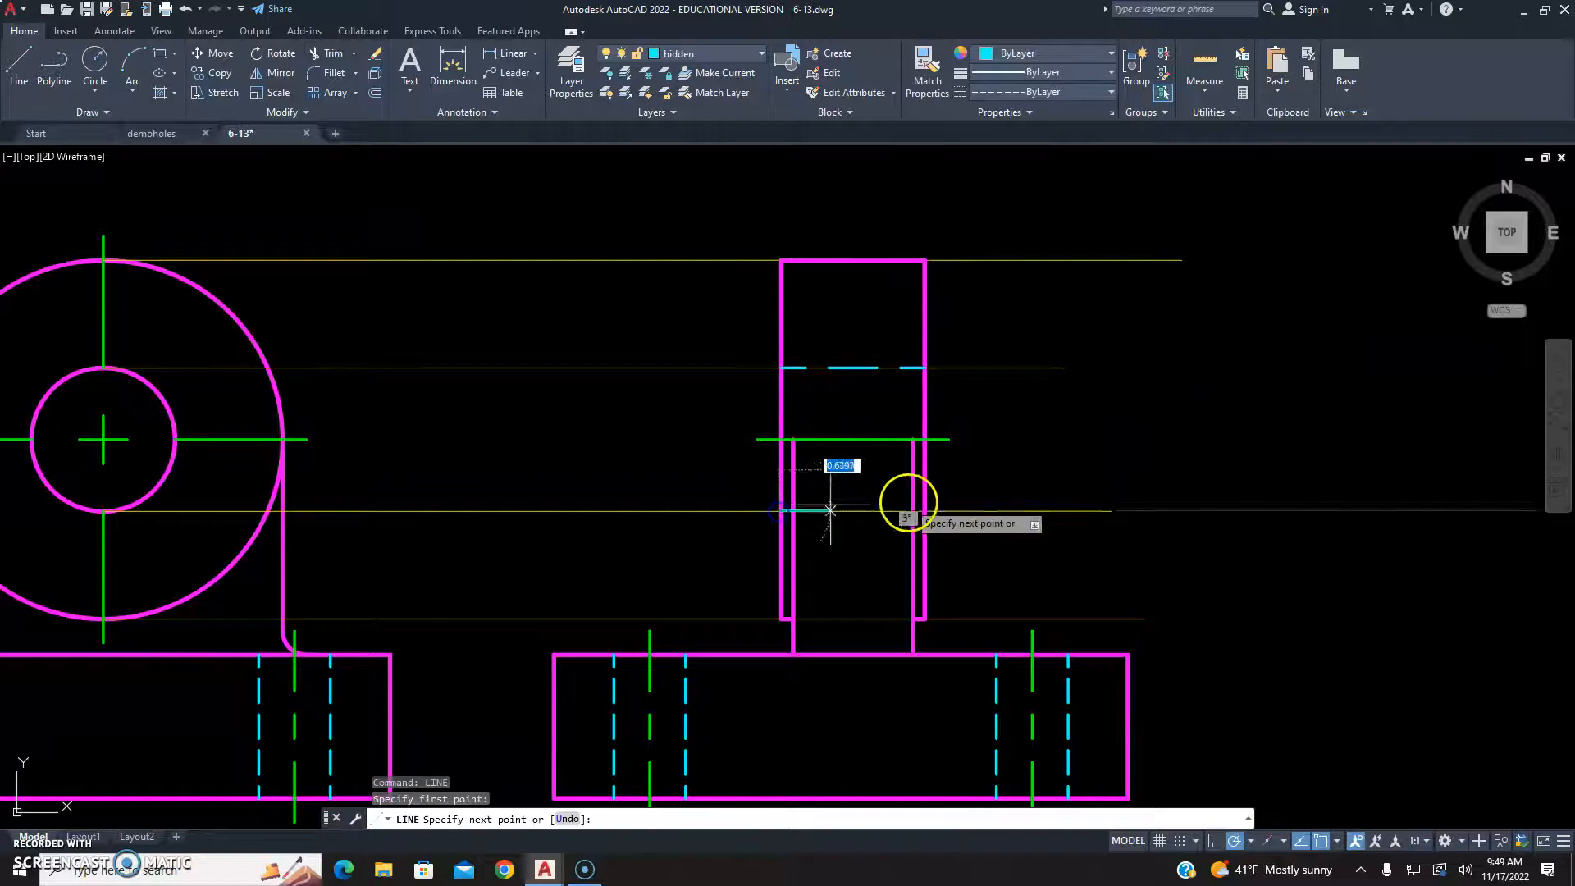
left_click(925, 511)
key("Escape")
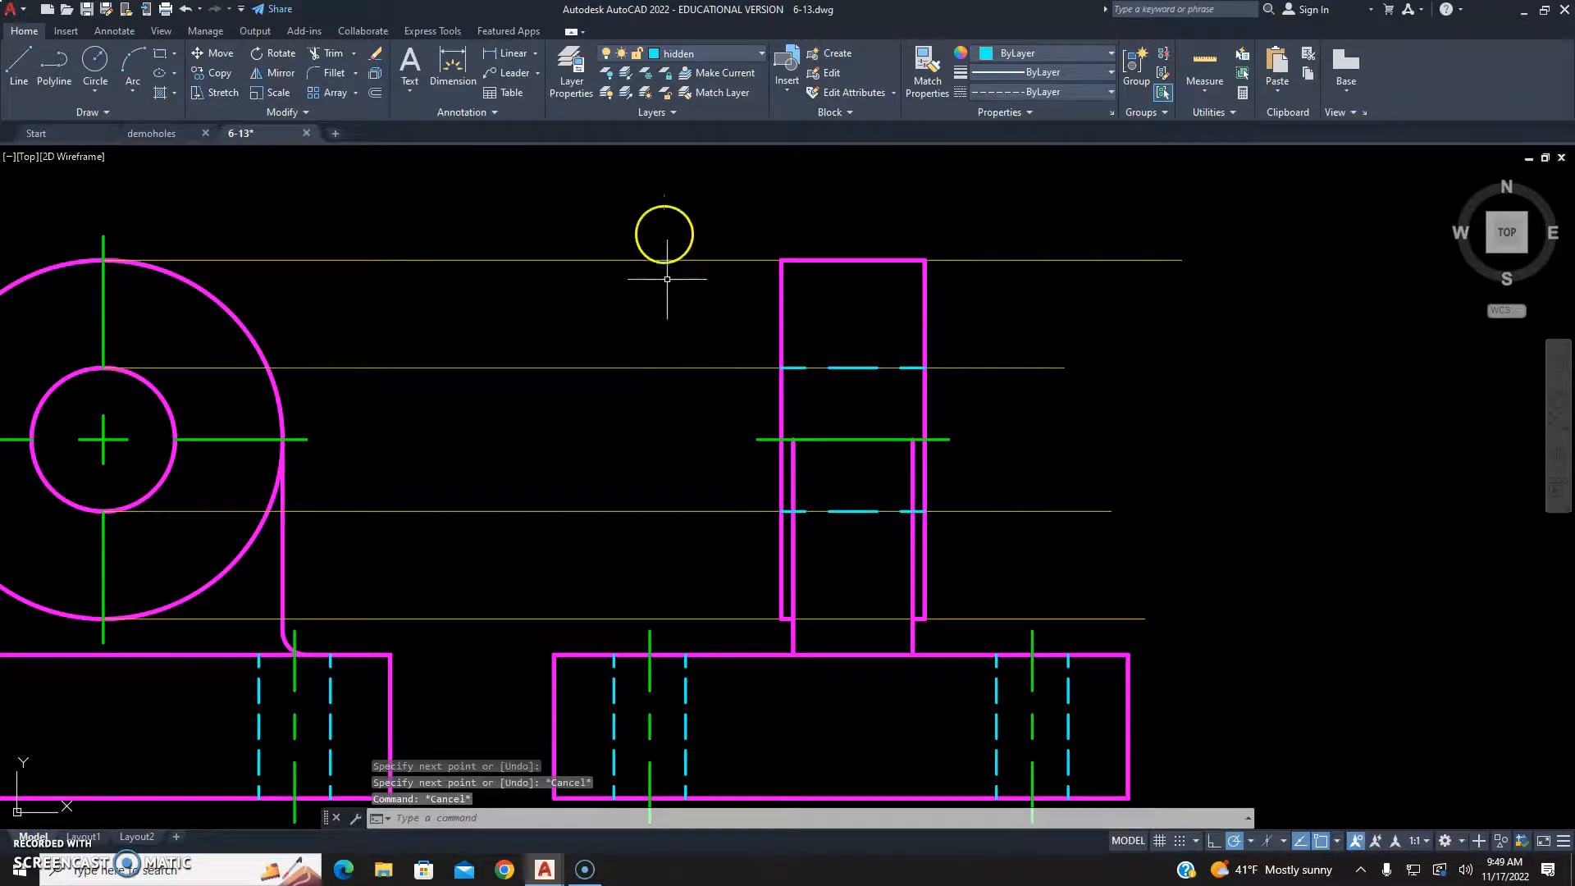
Delete the four remaining horizontal projection lines between the front and side views
left_click(660, 222)
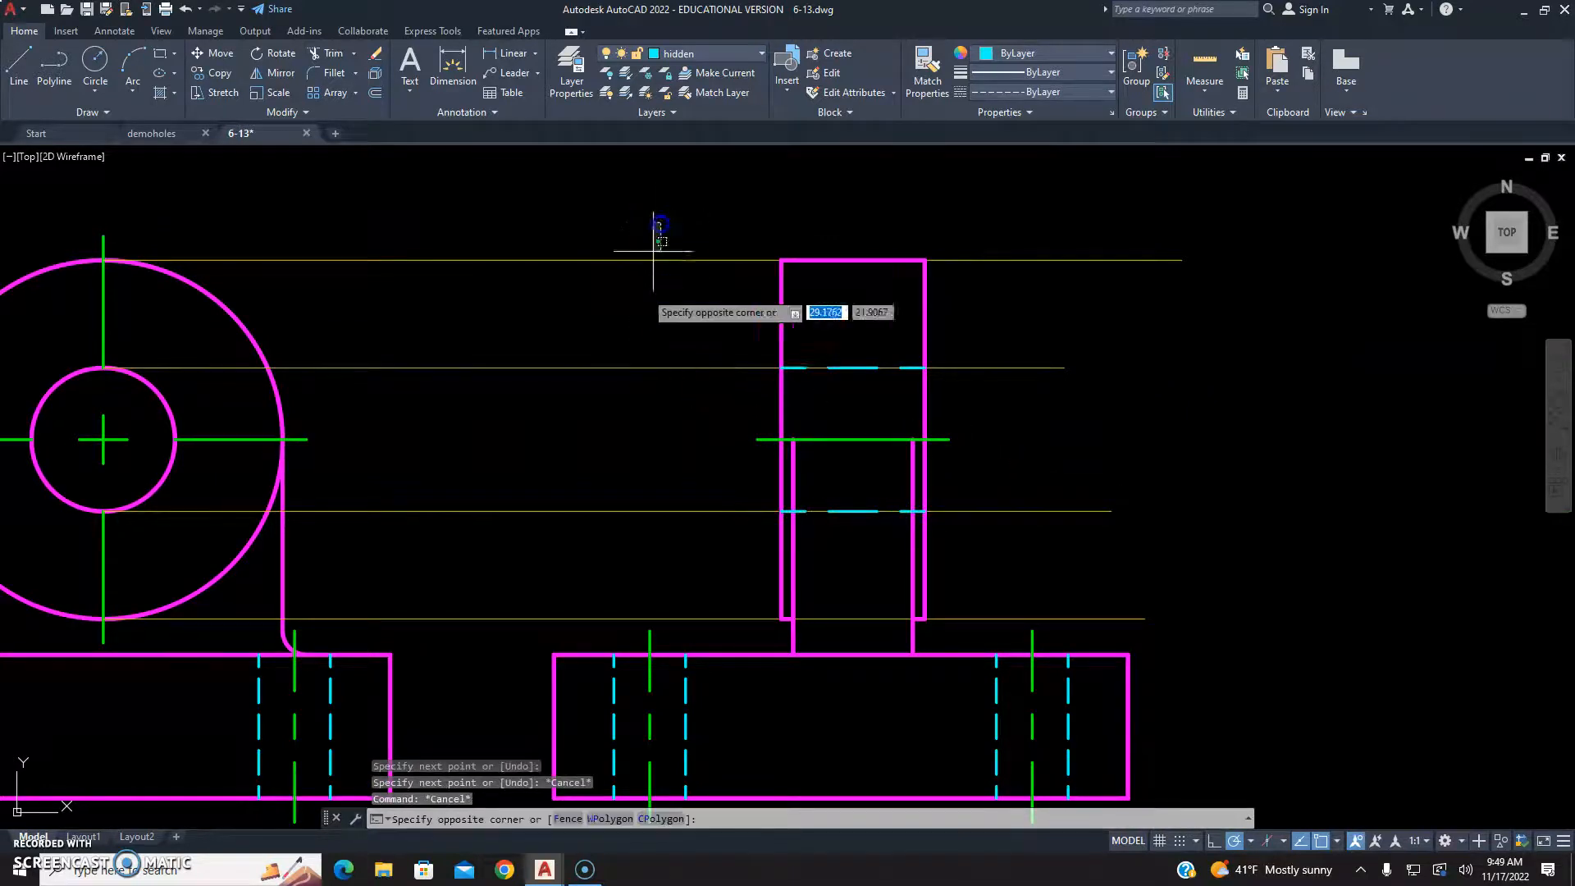
left_click(616, 618)
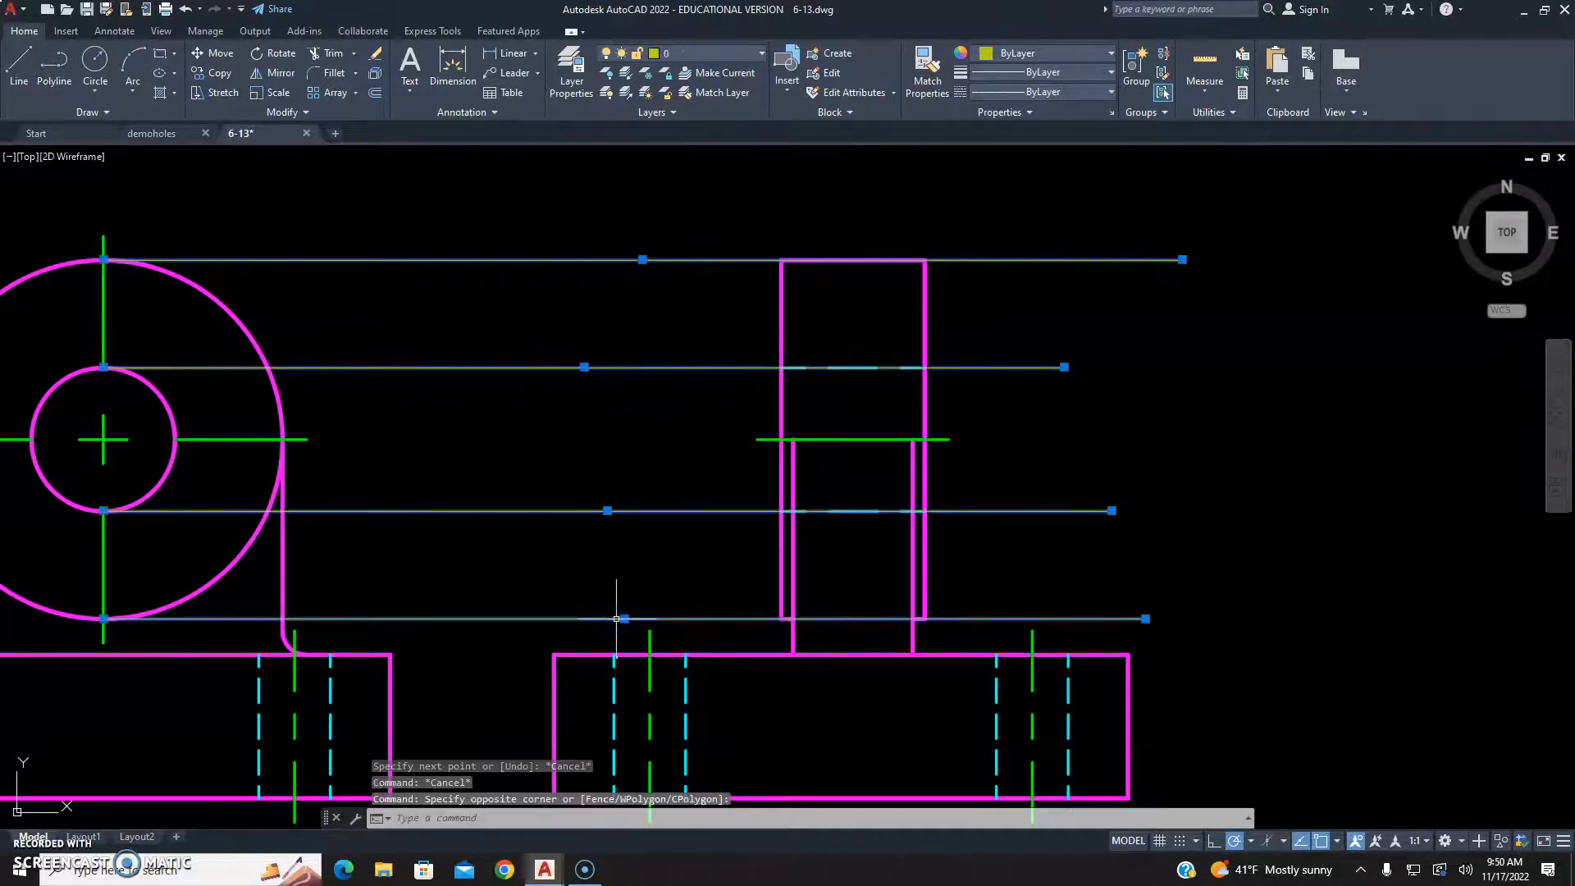
key("Delete")
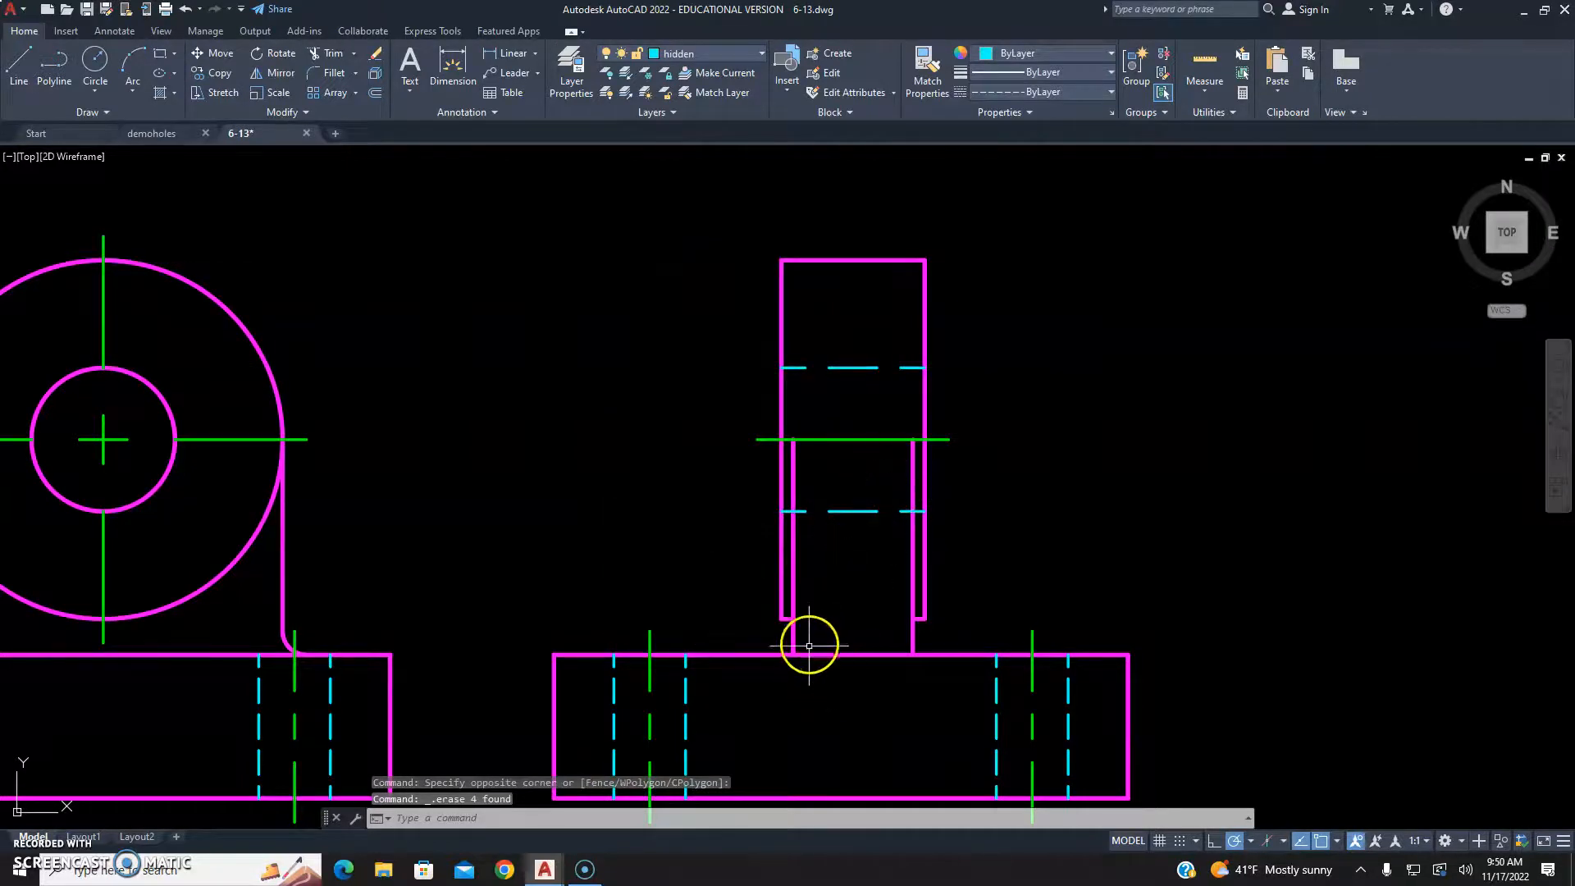
Reduce the linetype scale of the side view's horizontal centerline to give it a long-short-long dash pattern
left_click(861, 439)
right_click(862, 439)
left_click(921, 412)
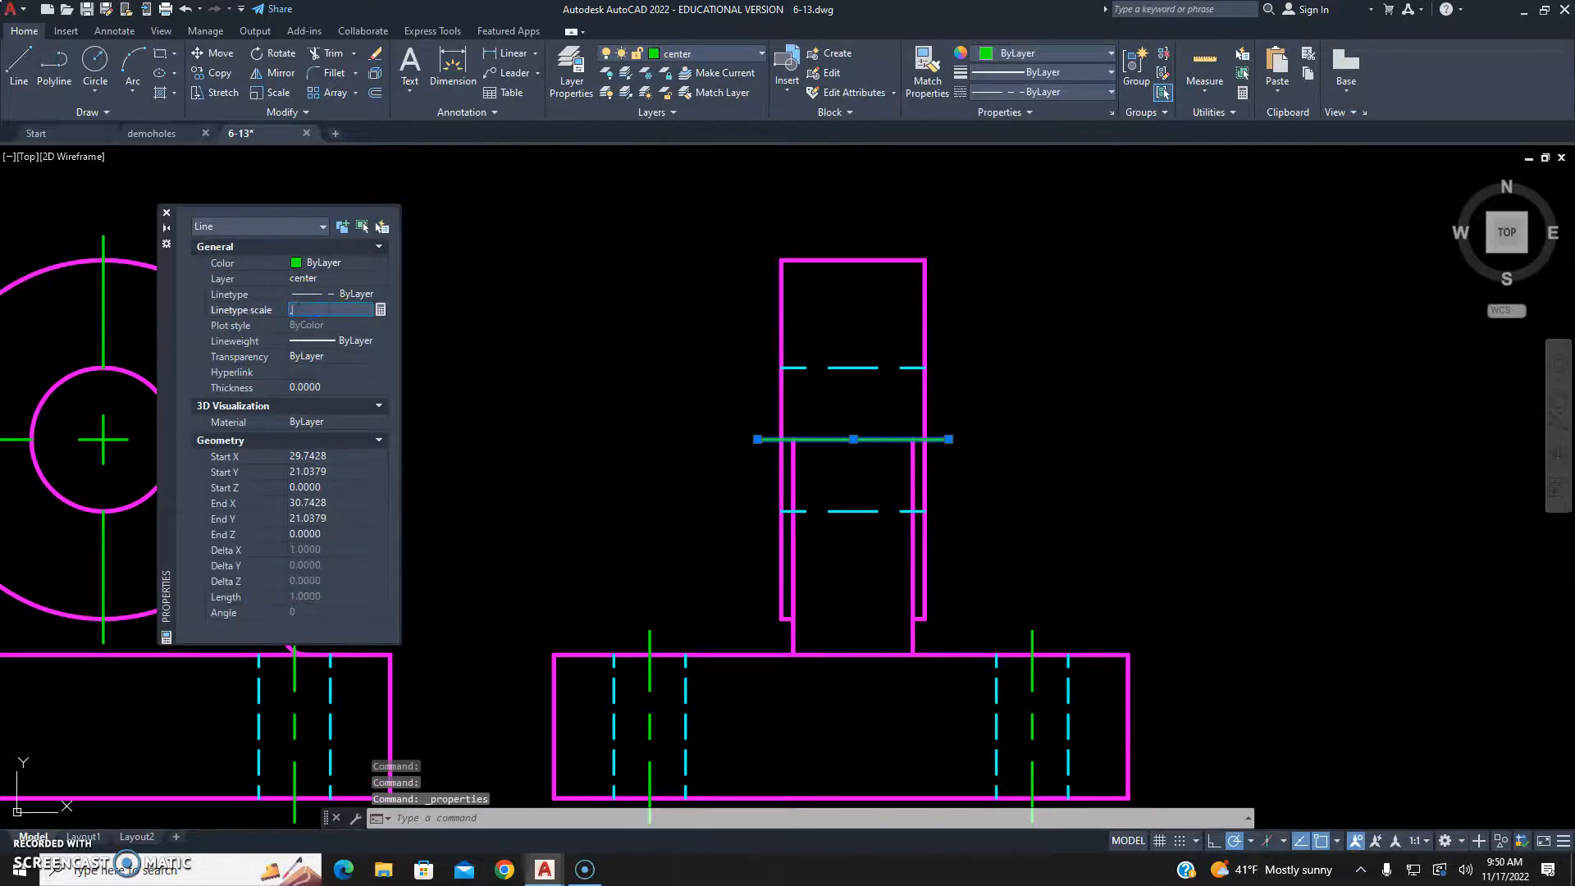
left_click(167, 213)
key("Escape")
key("Escape")
key("Escape")
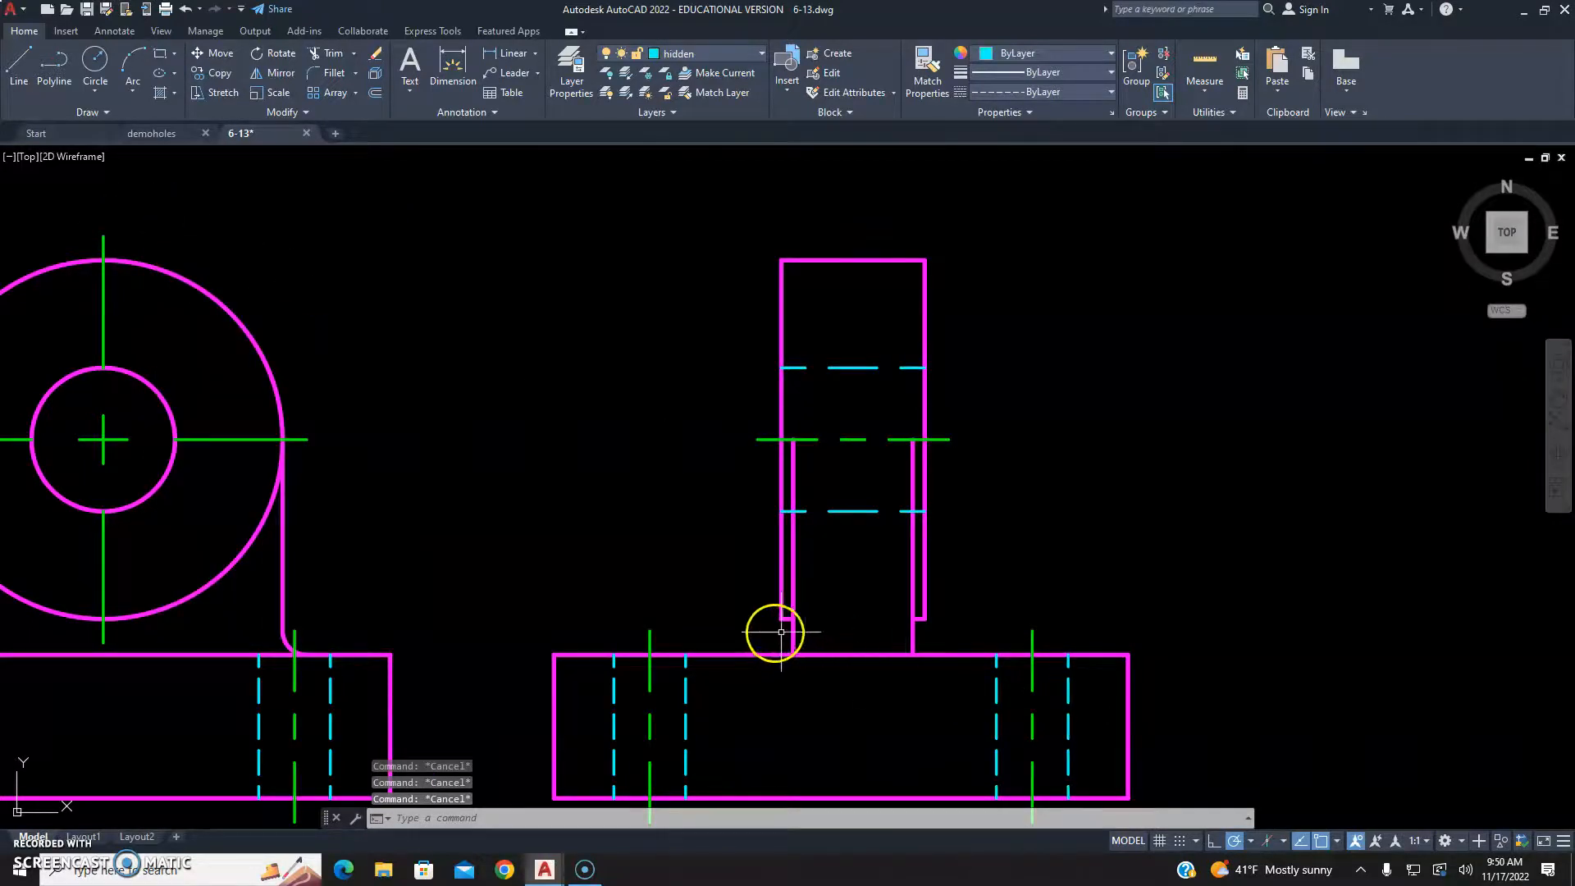
Fillet the outer corner between the upright's left edge and the base top in the side view, using radius .125 and No trim mode
scroll(781, 611, "down", 8)
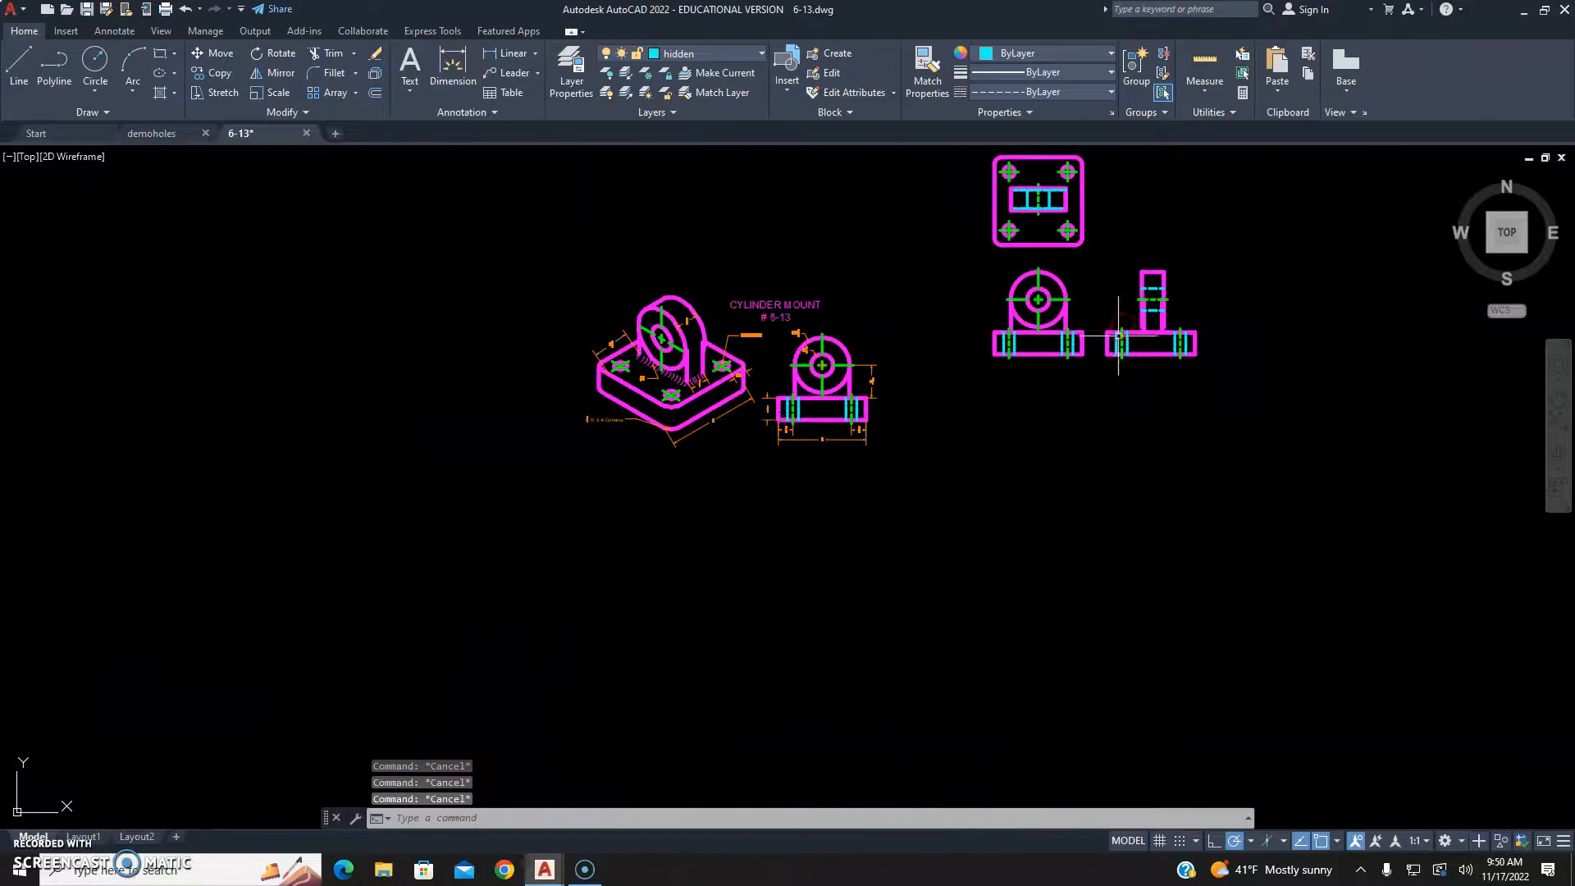
scroll(747, 408, "up", 8)
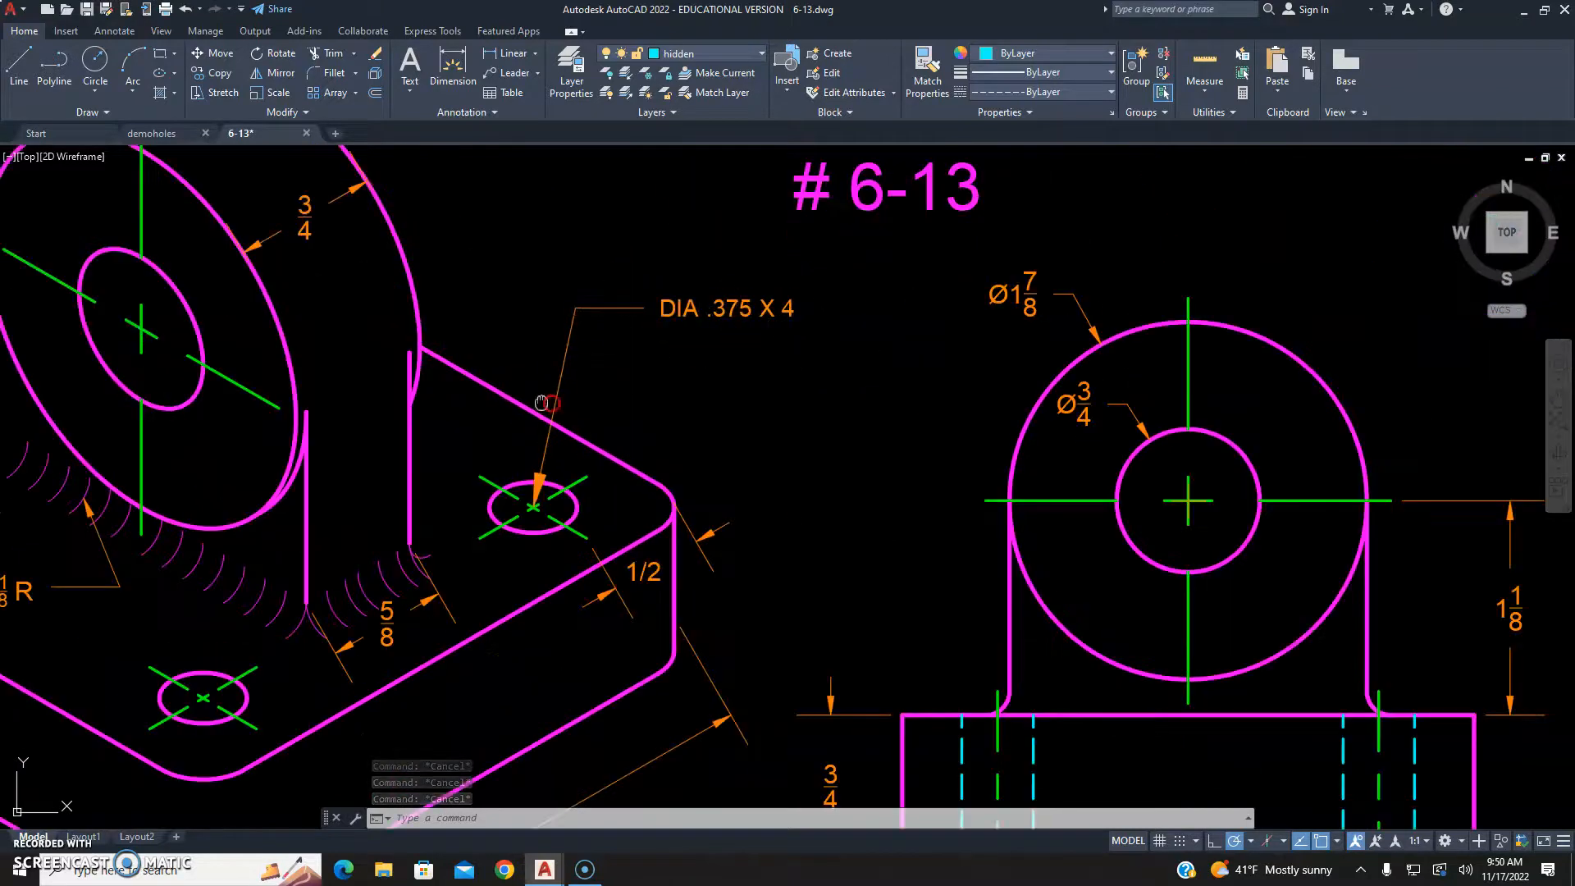
middle_click_drag(541, 402, 804, 443)
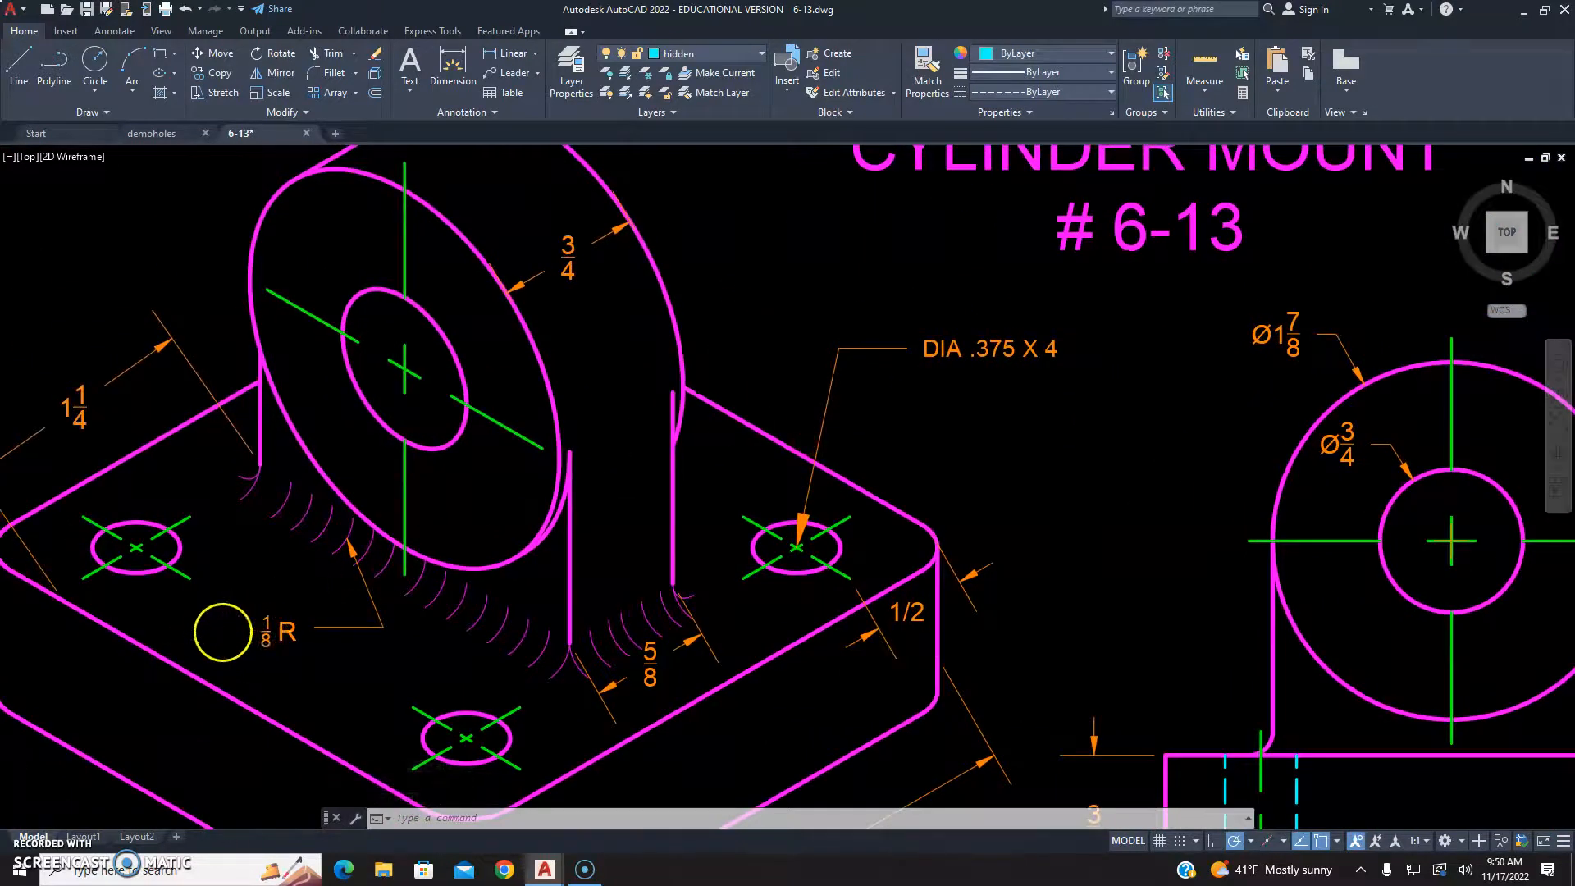
scroll(221, 632, "down", 8)
scroll(574, 591, "up", 8)
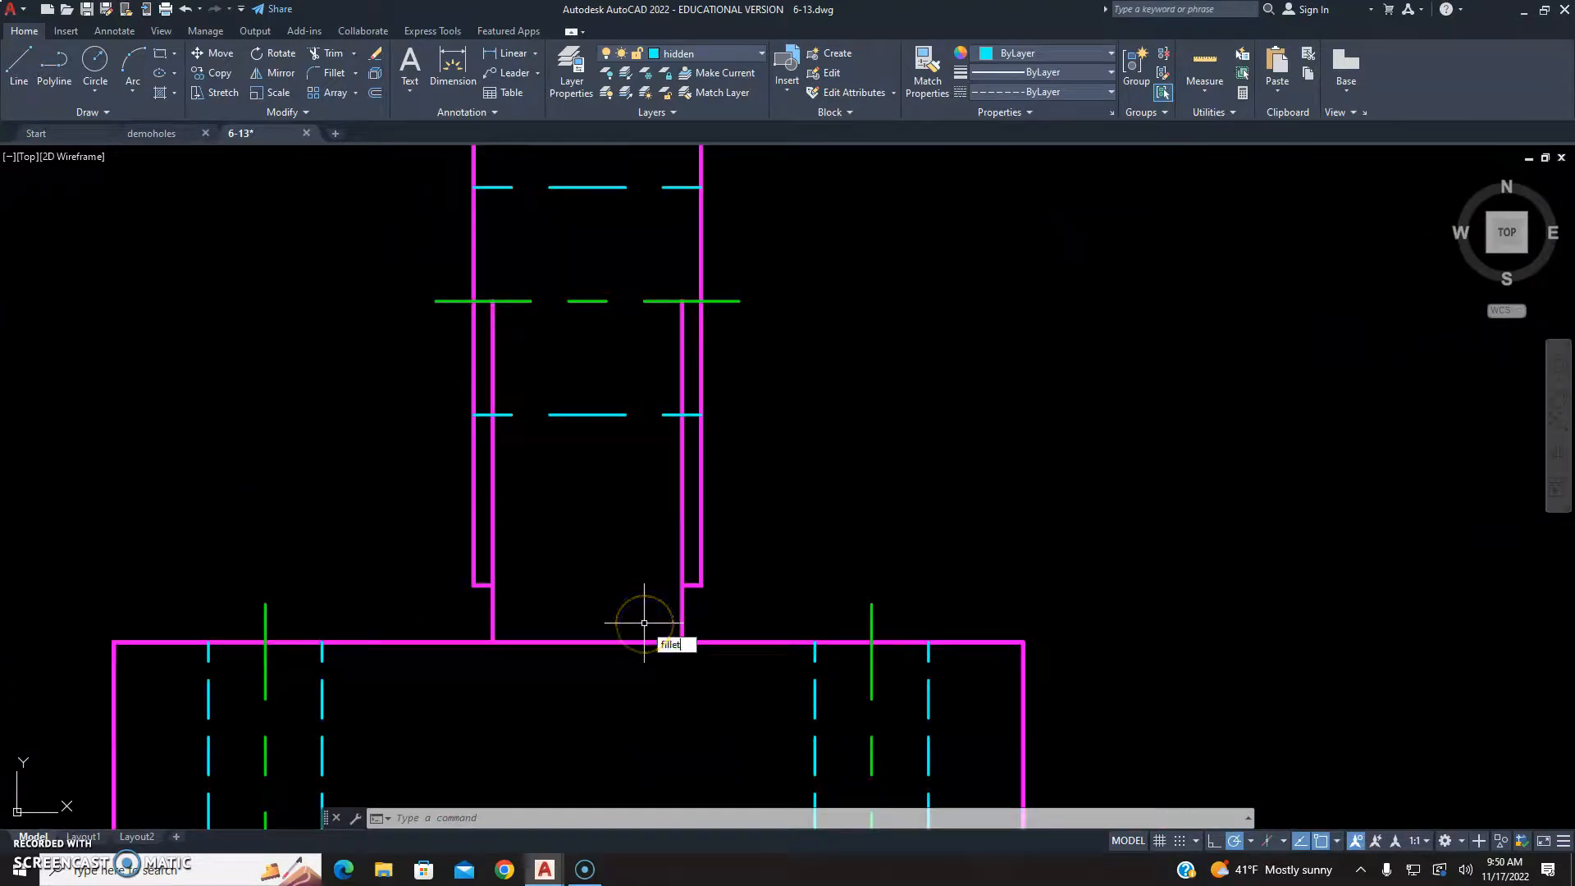
key("Return")
type("r")
key("Return")
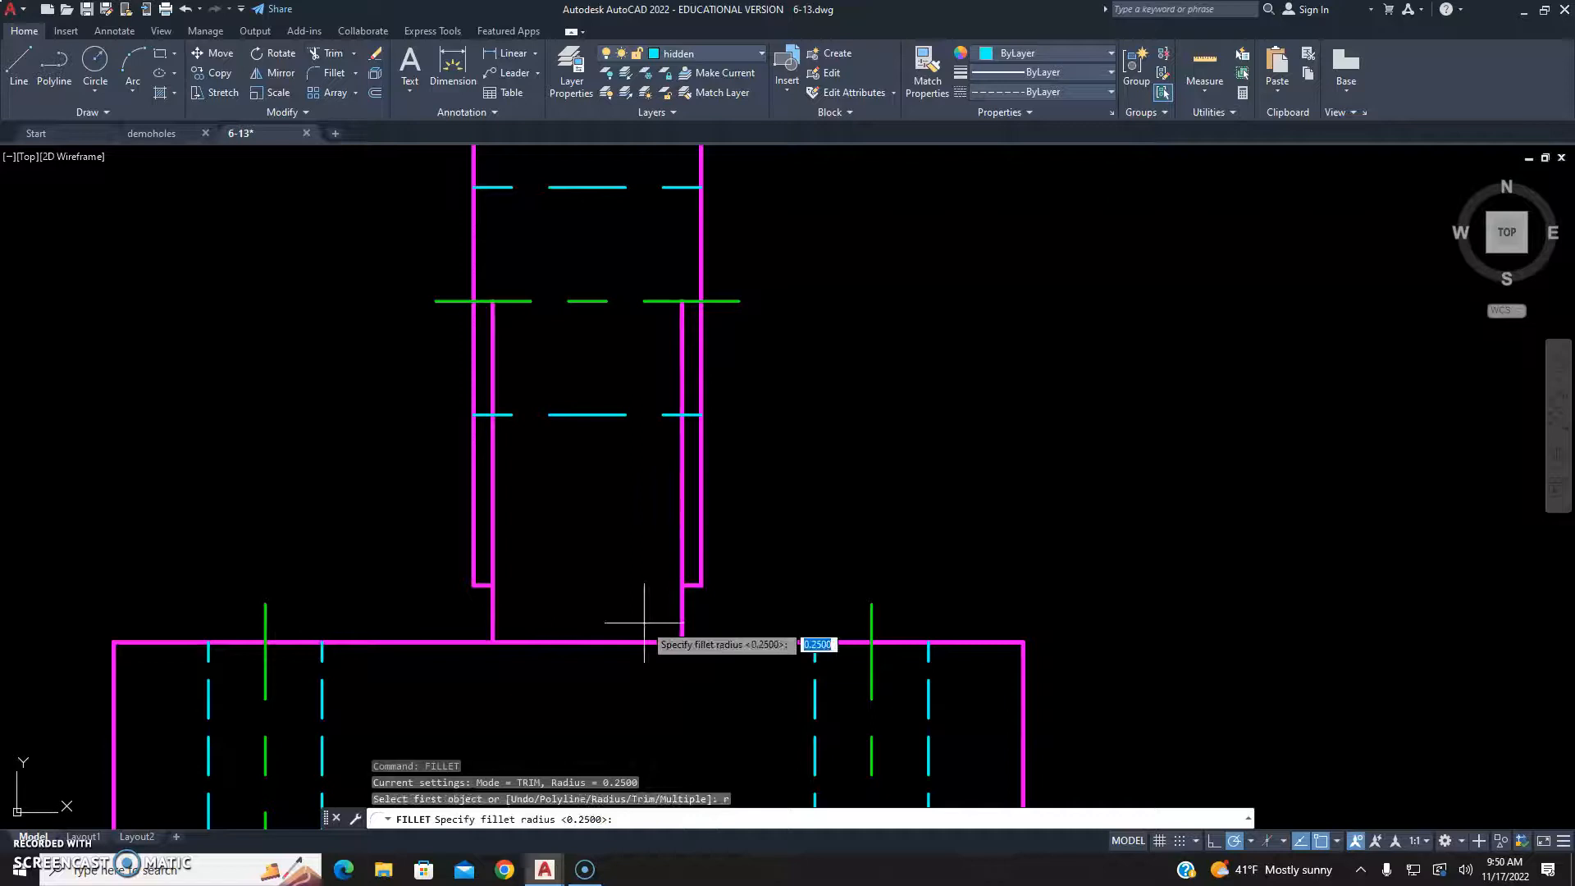
type(".125")
key("Return")
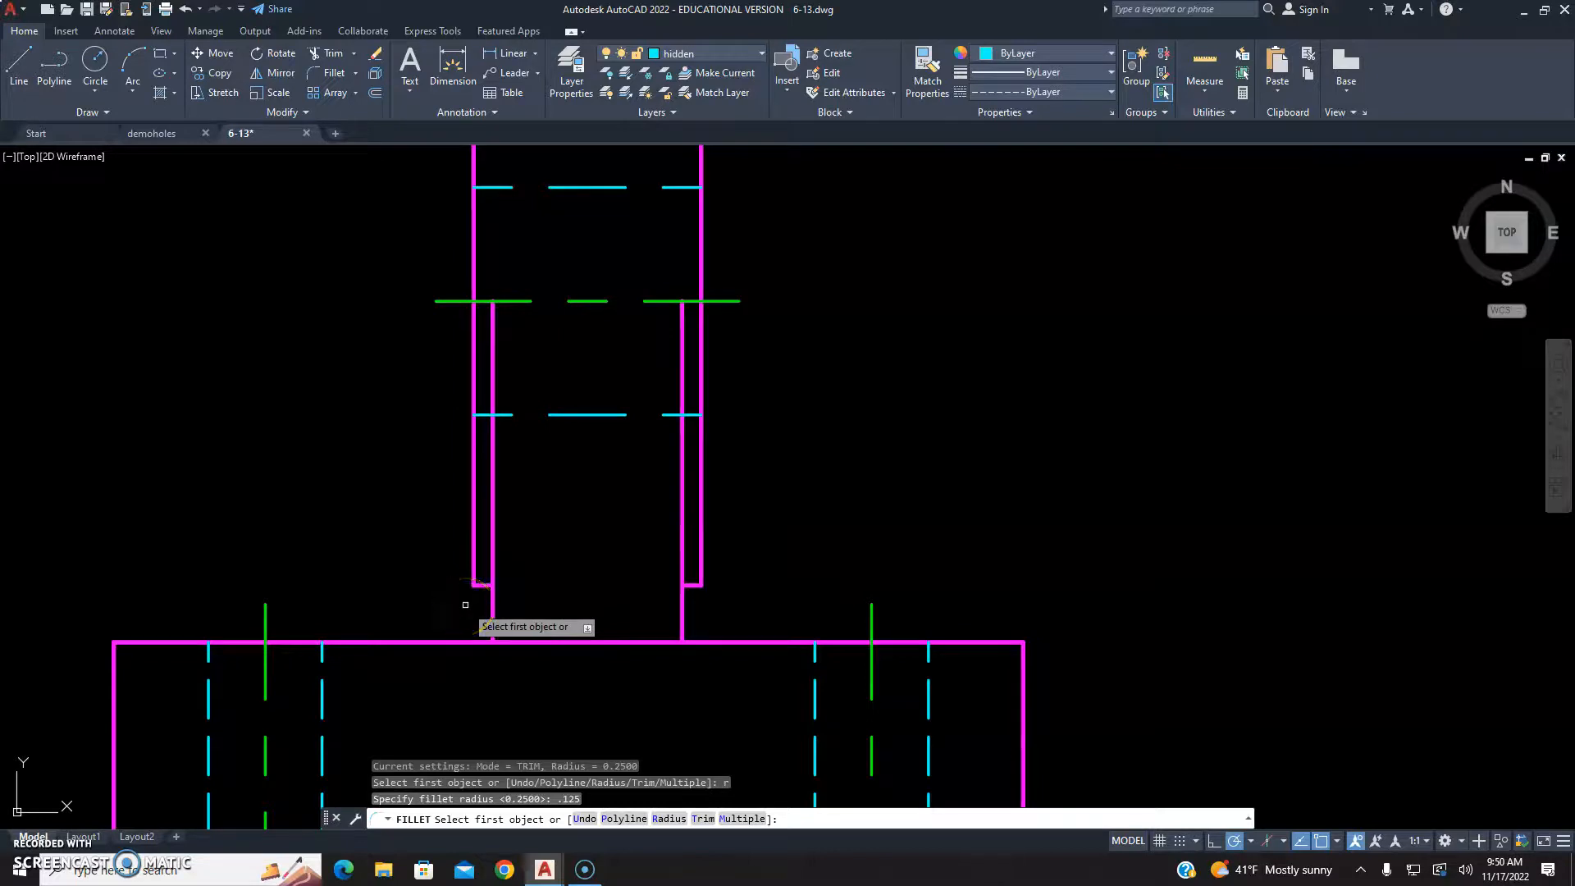
type("t")
key("Return")
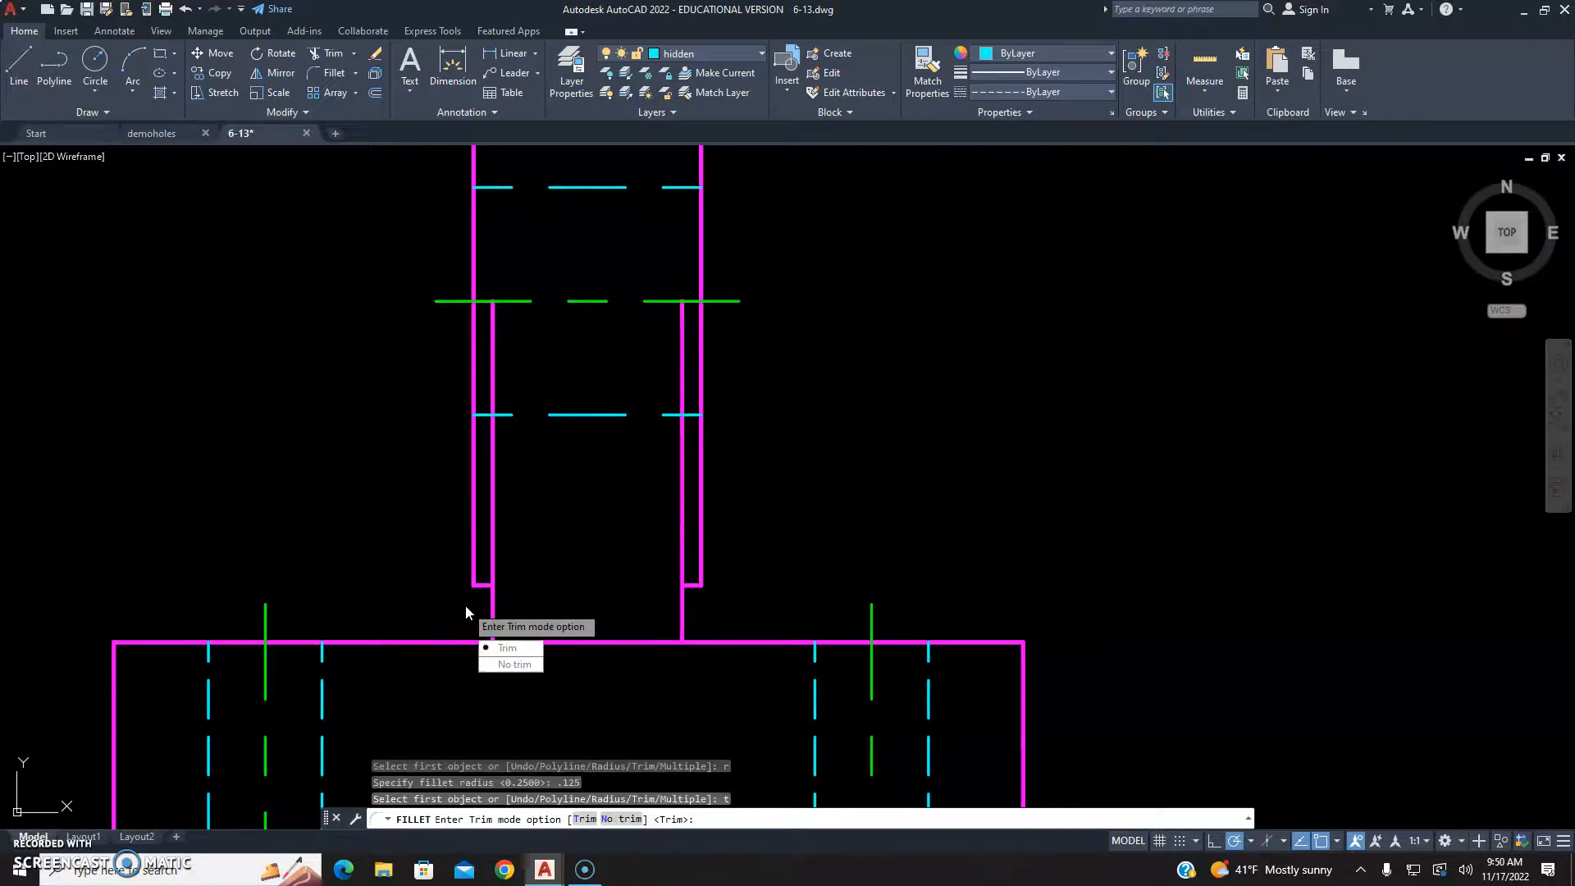
type("n")
key("Return")
left_click(493, 612)
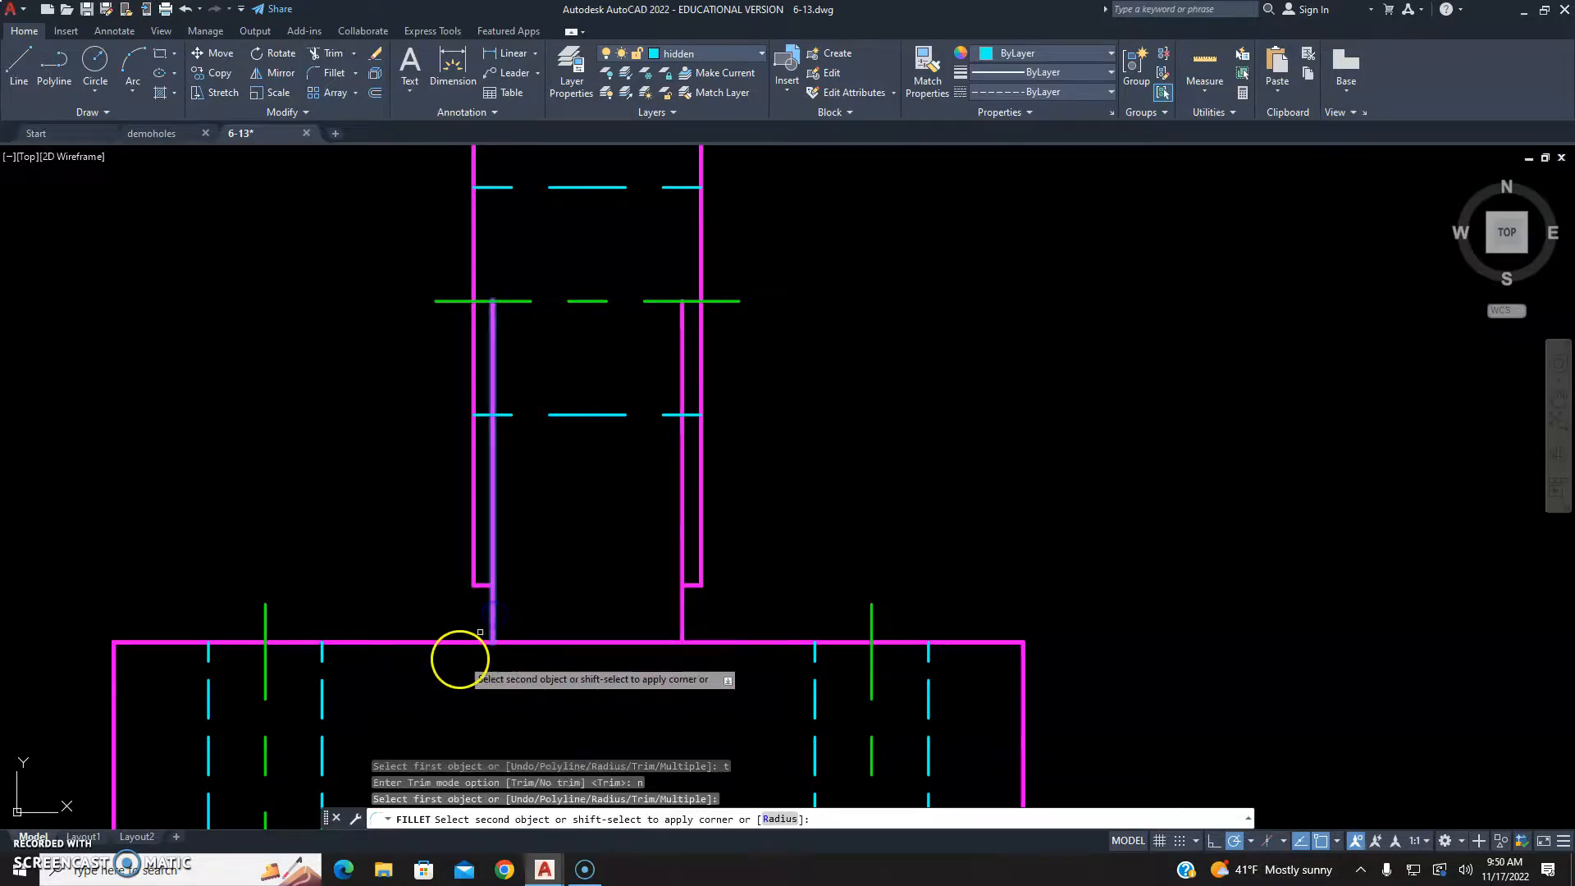
left_click(459, 642)
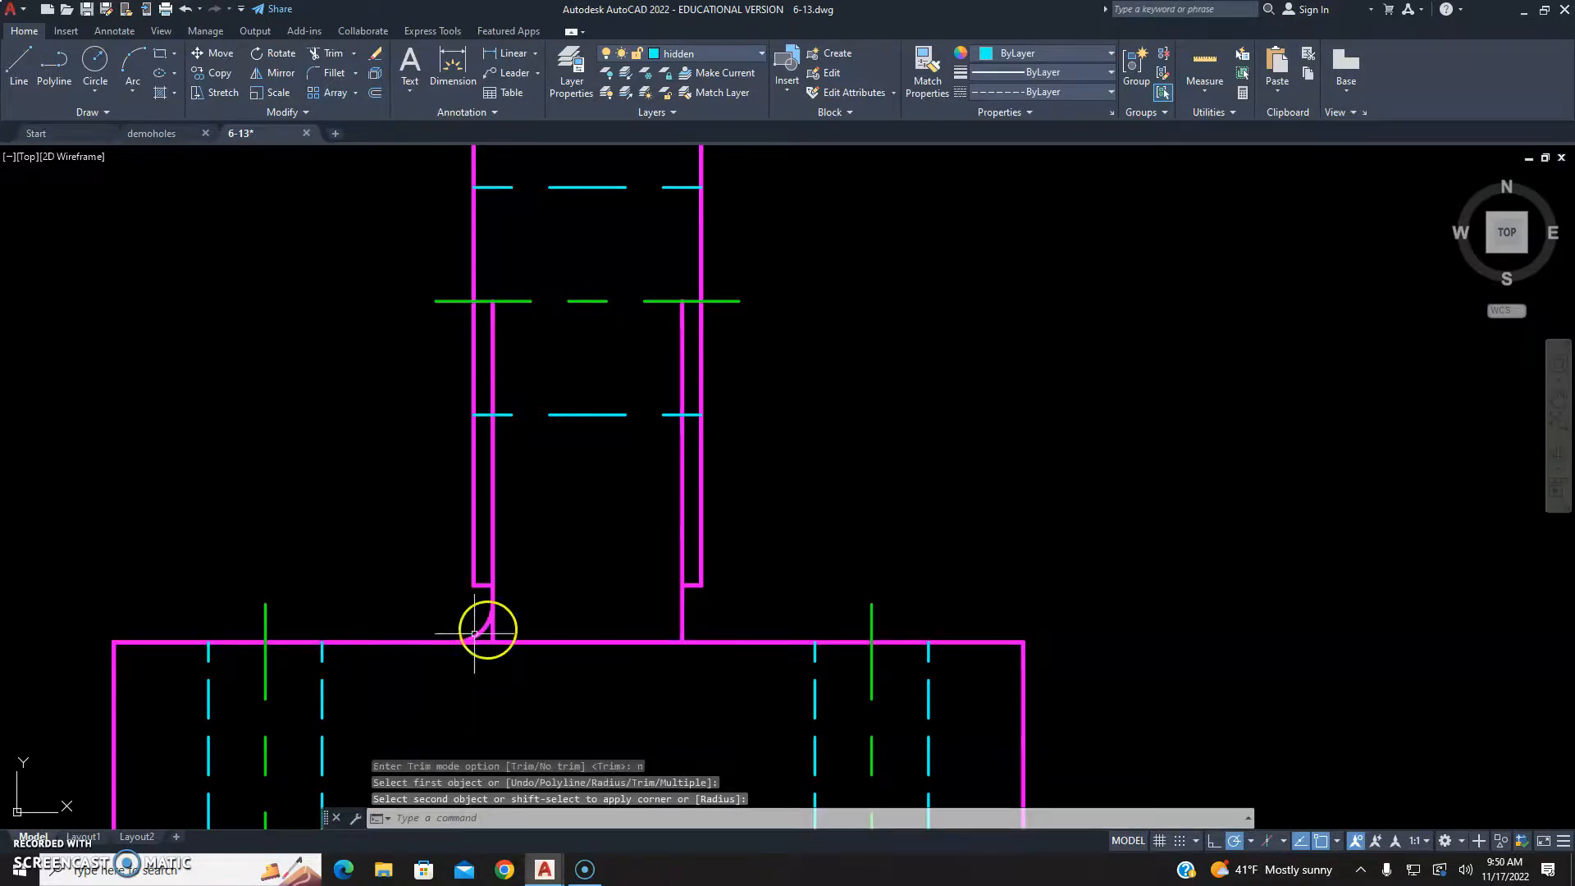
Repeat the Fillet between the upright's right edge and the top edge of the base in the side view
right_click(525, 267)
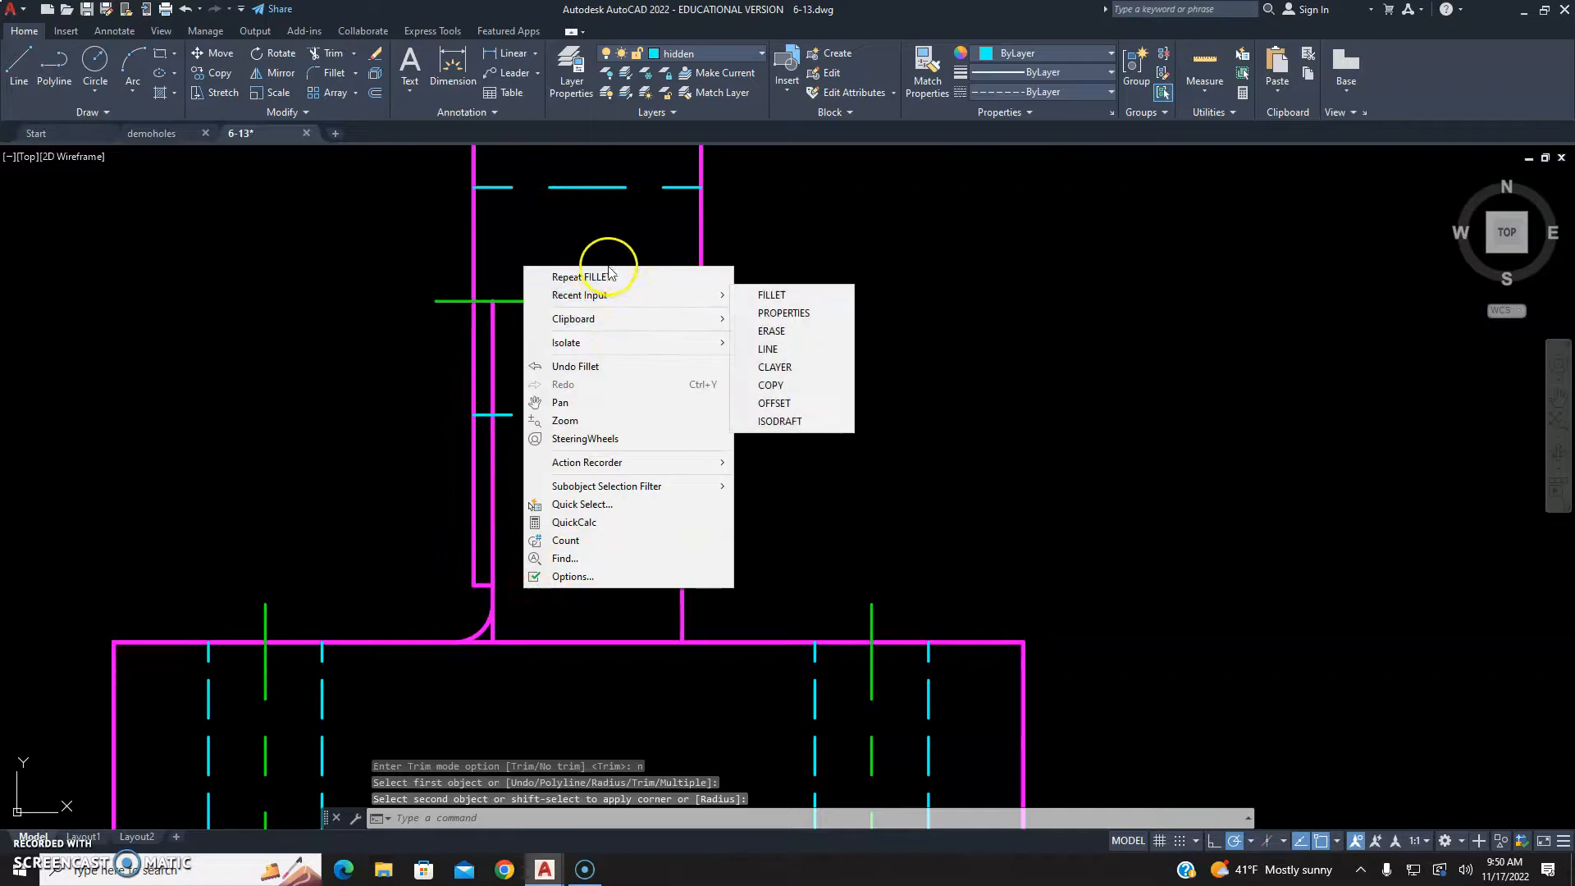
left_click(609, 276)
left_click(680, 626)
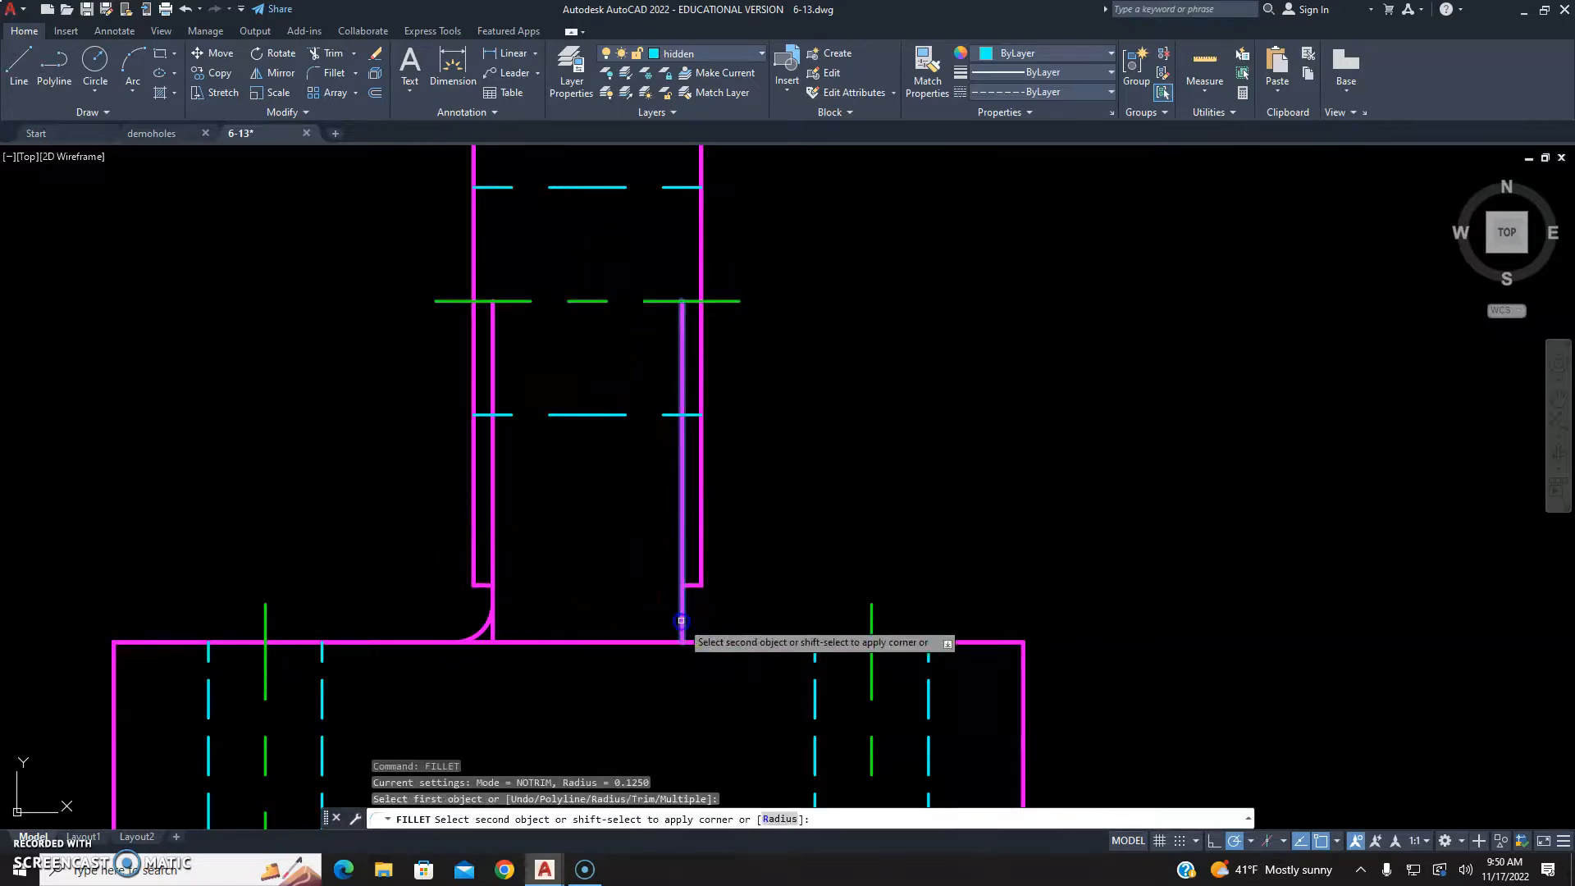
left_click(731, 643)
scroll(704, 688, "up", 2)
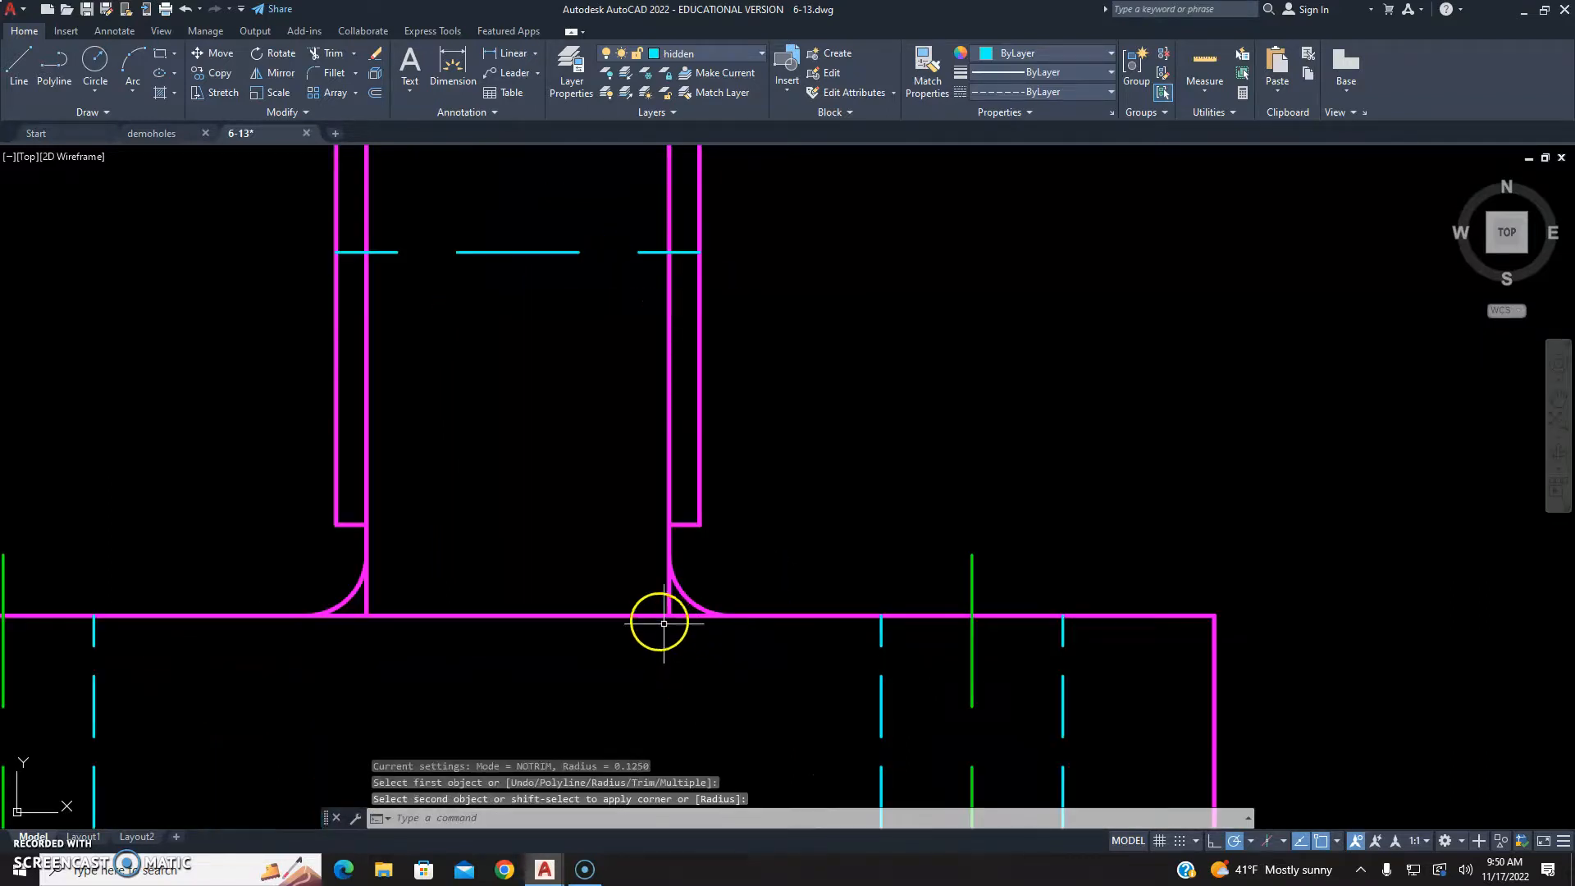
key("Escape")
key("Escape")
Trim the leftover vertical line ends between both fillet arcs and the base top in the side view
left_click(325, 55)
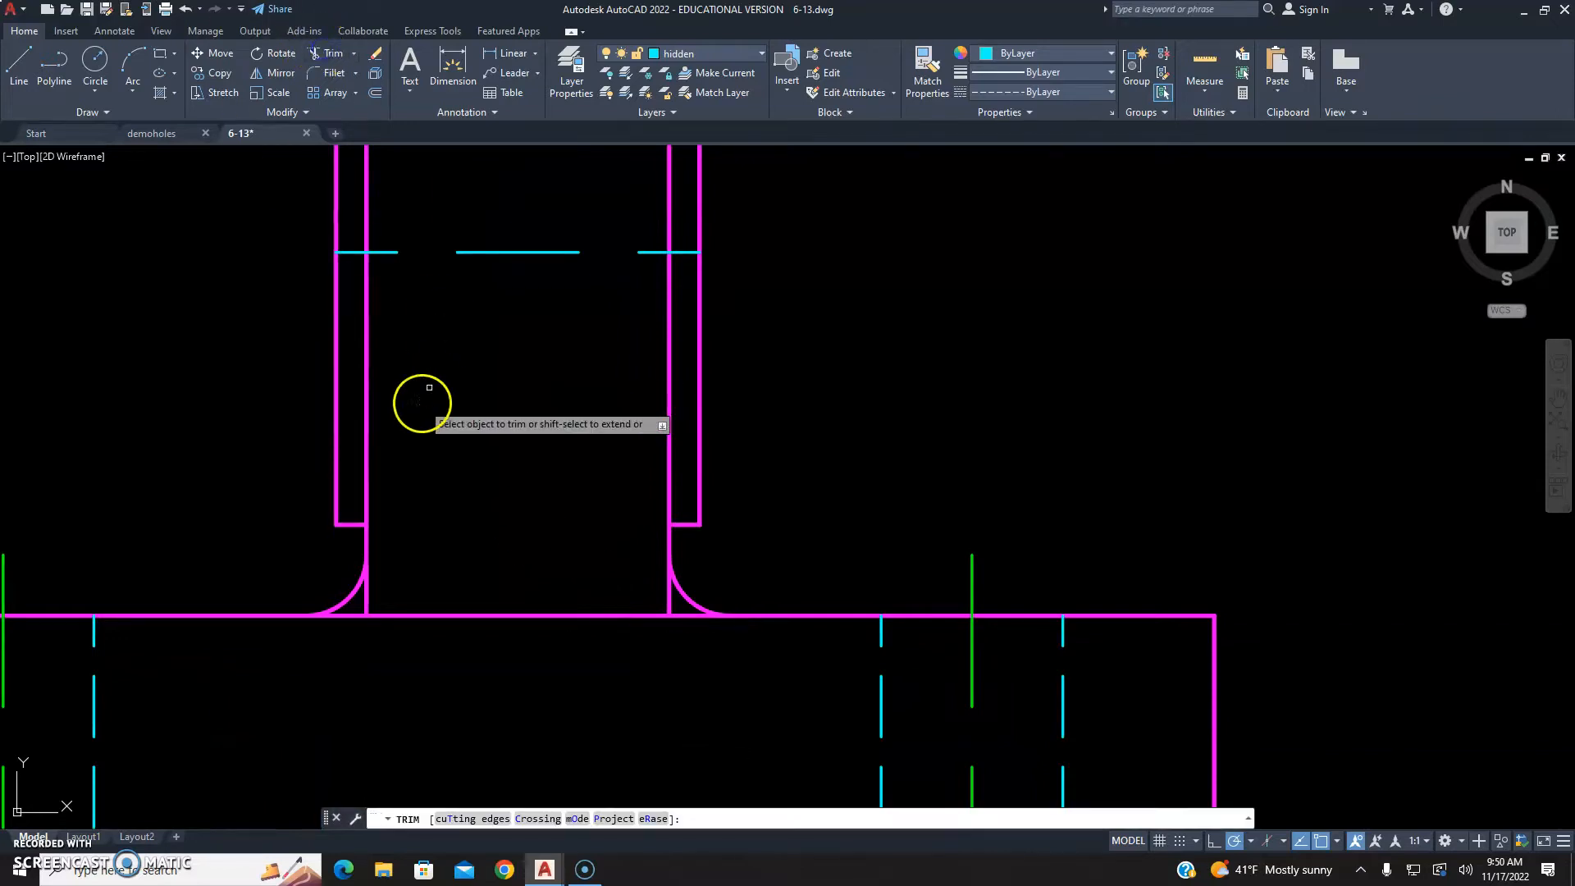
left_click(366, 598)
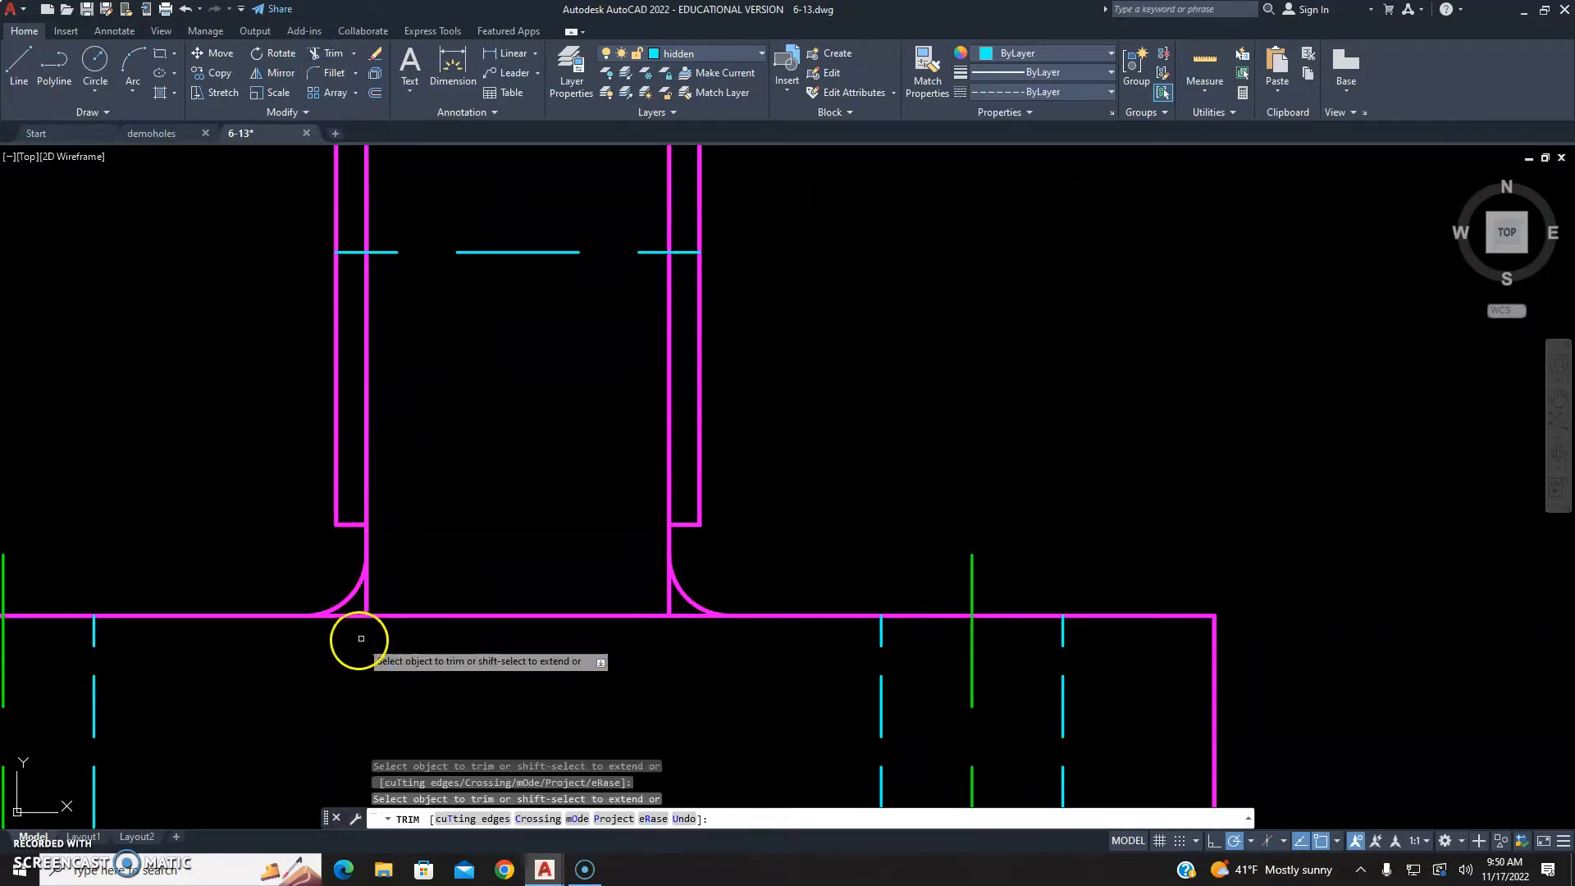
left_click(366, 593)
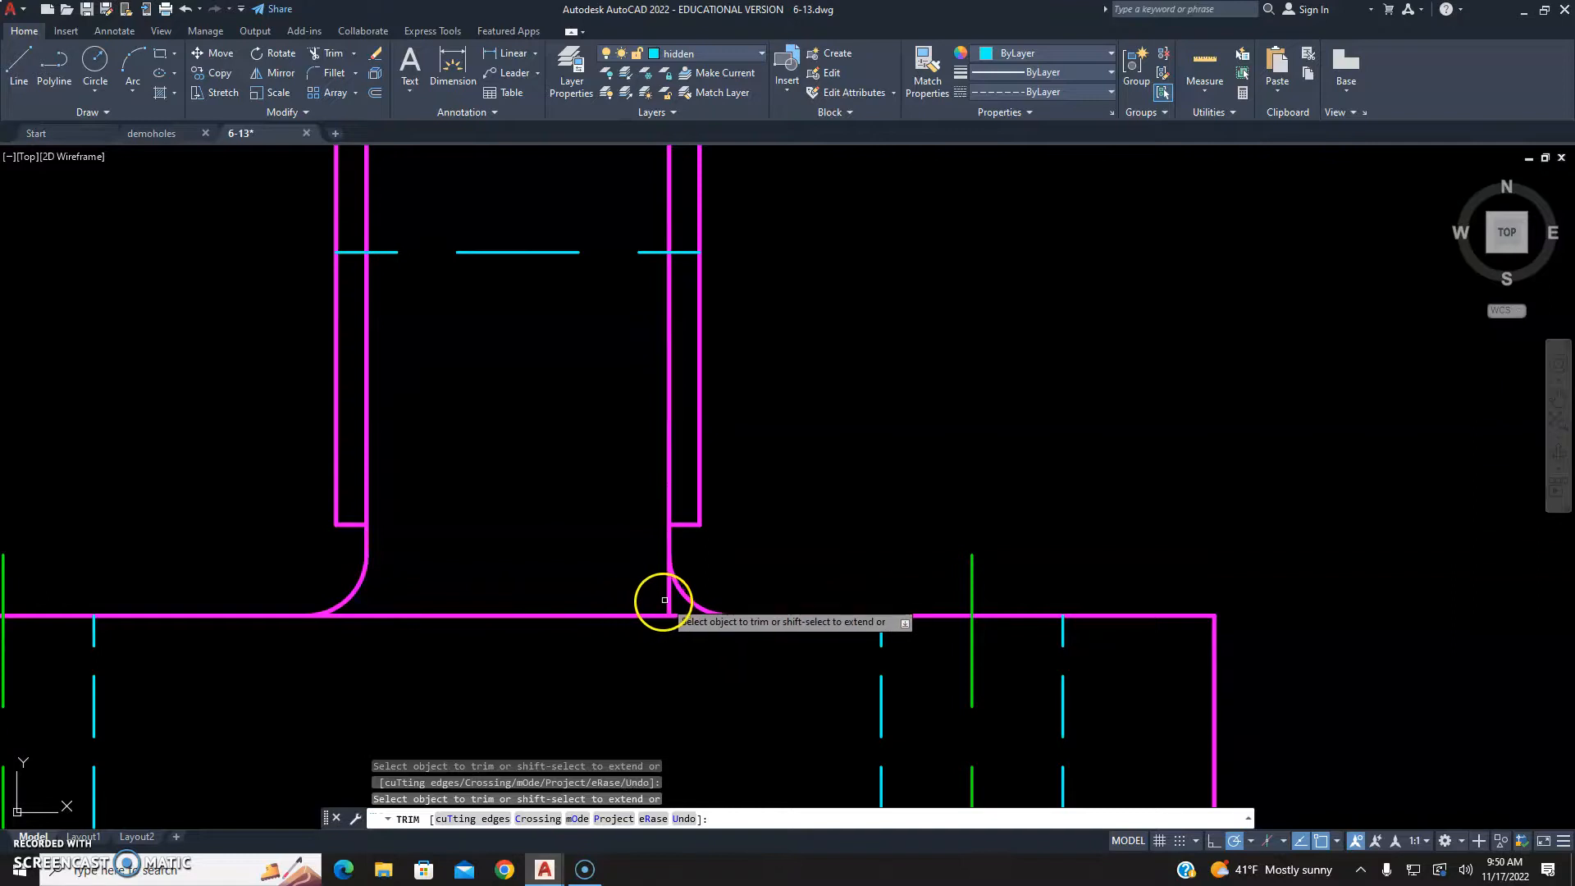
key("Return")
scroll(788, 578, "down", 4)
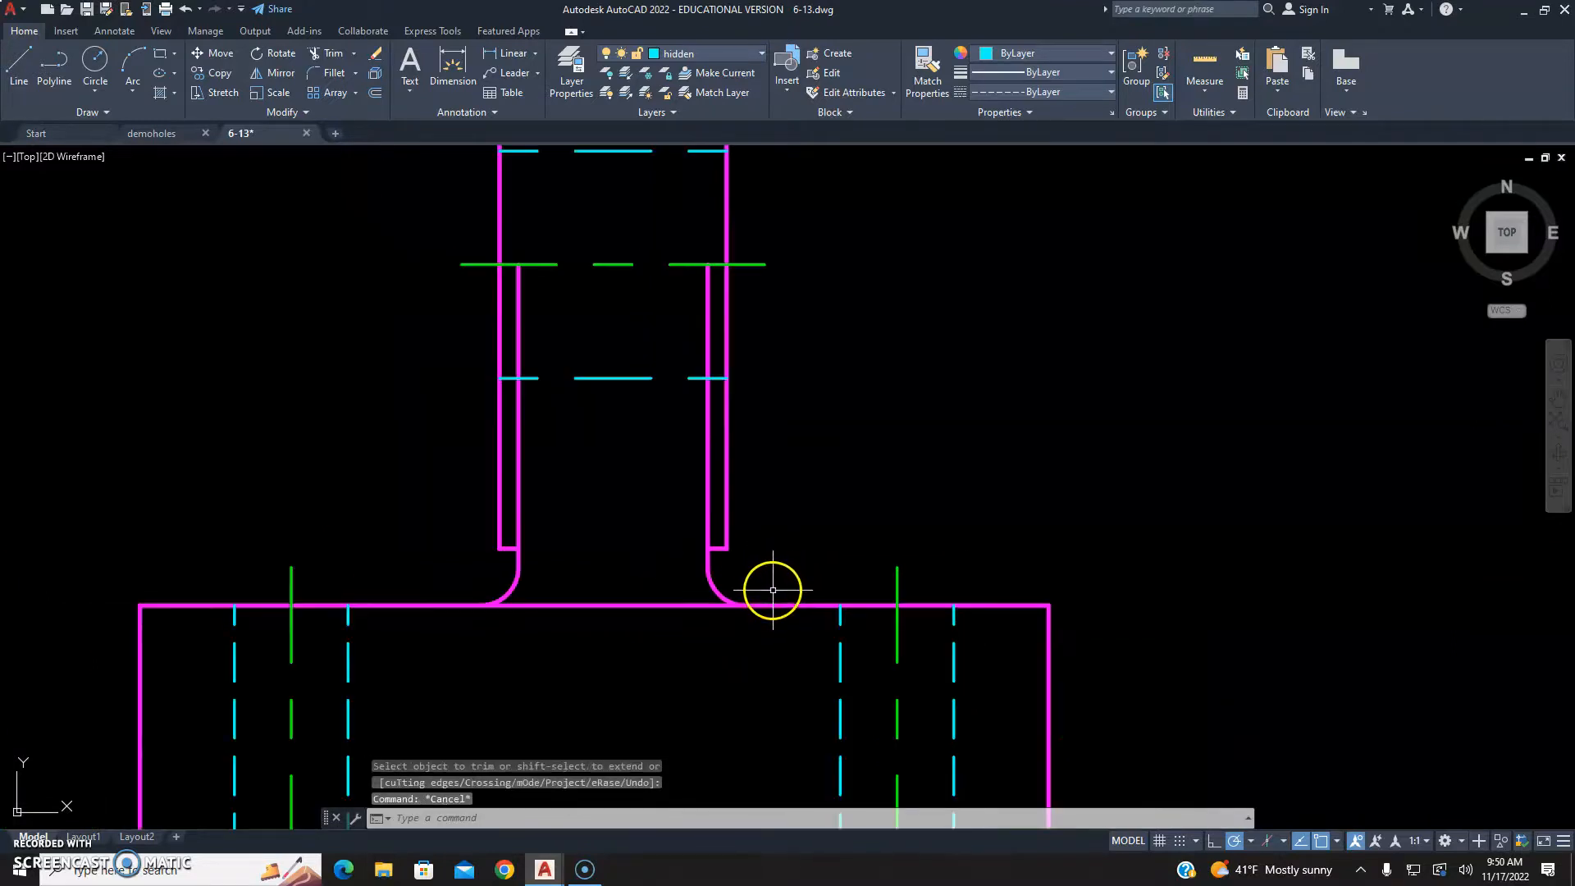
scroll(778, 476, "down", 2)
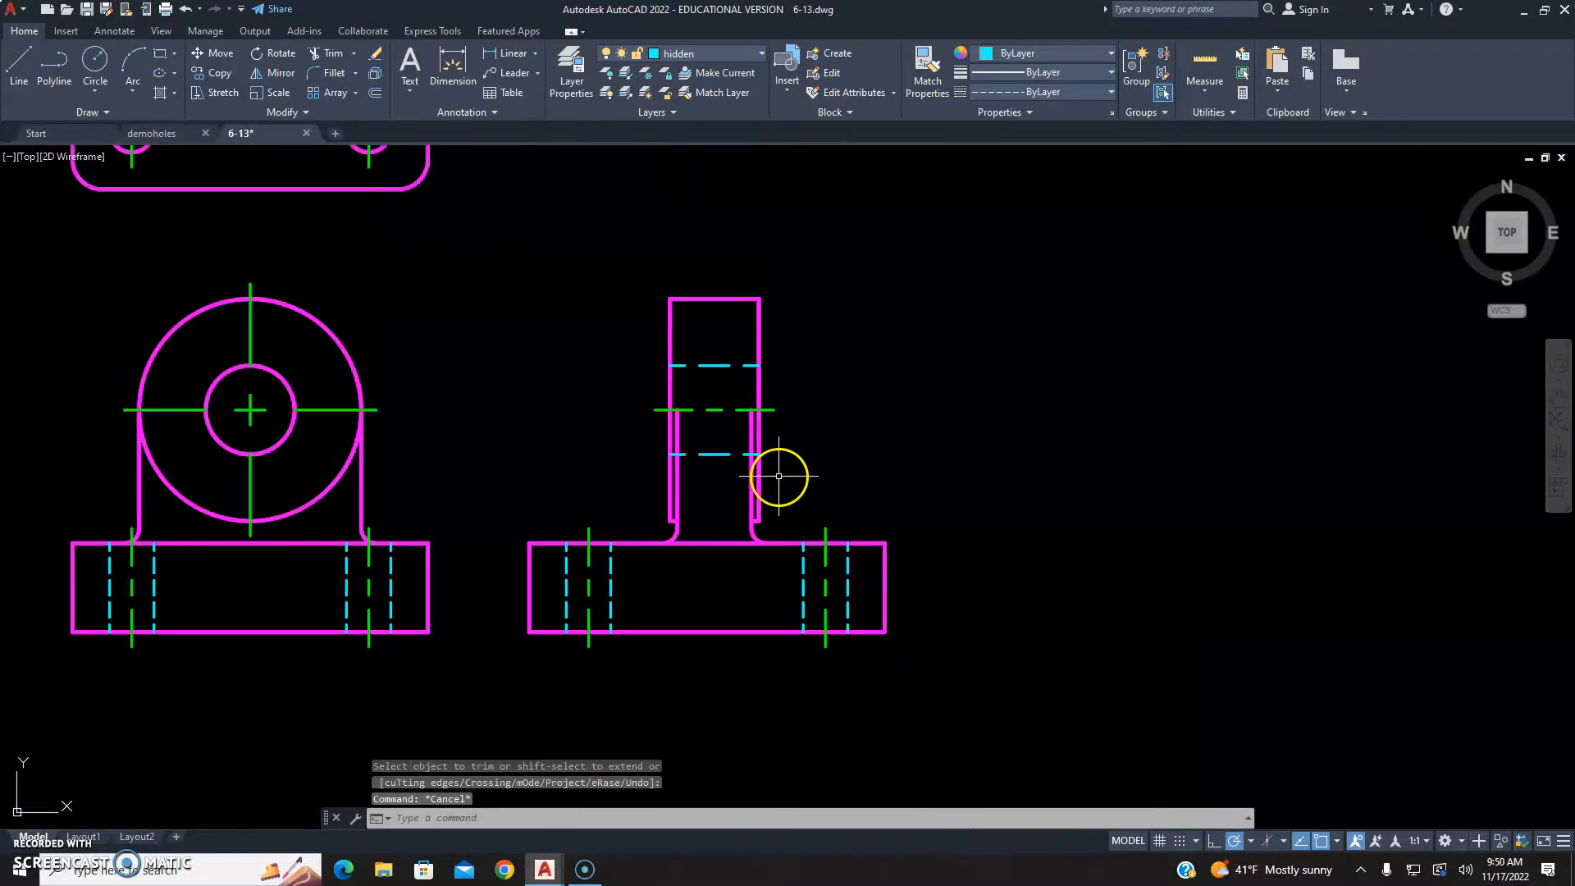
scroll(641, 349, "down", 4)
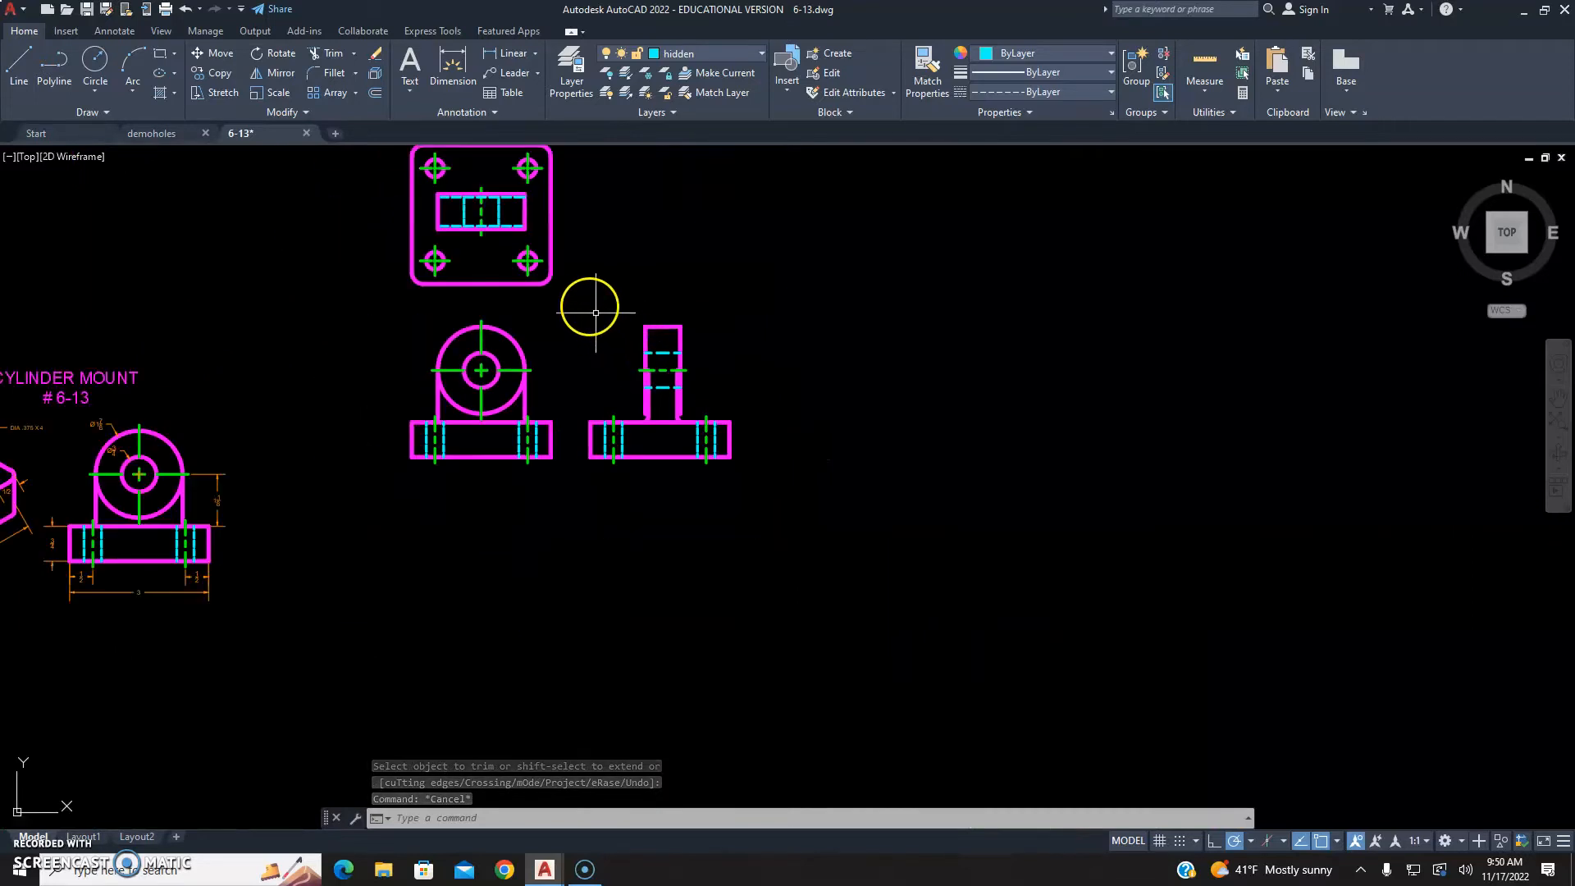
middle_click_drag(588, 306, 598, 440)
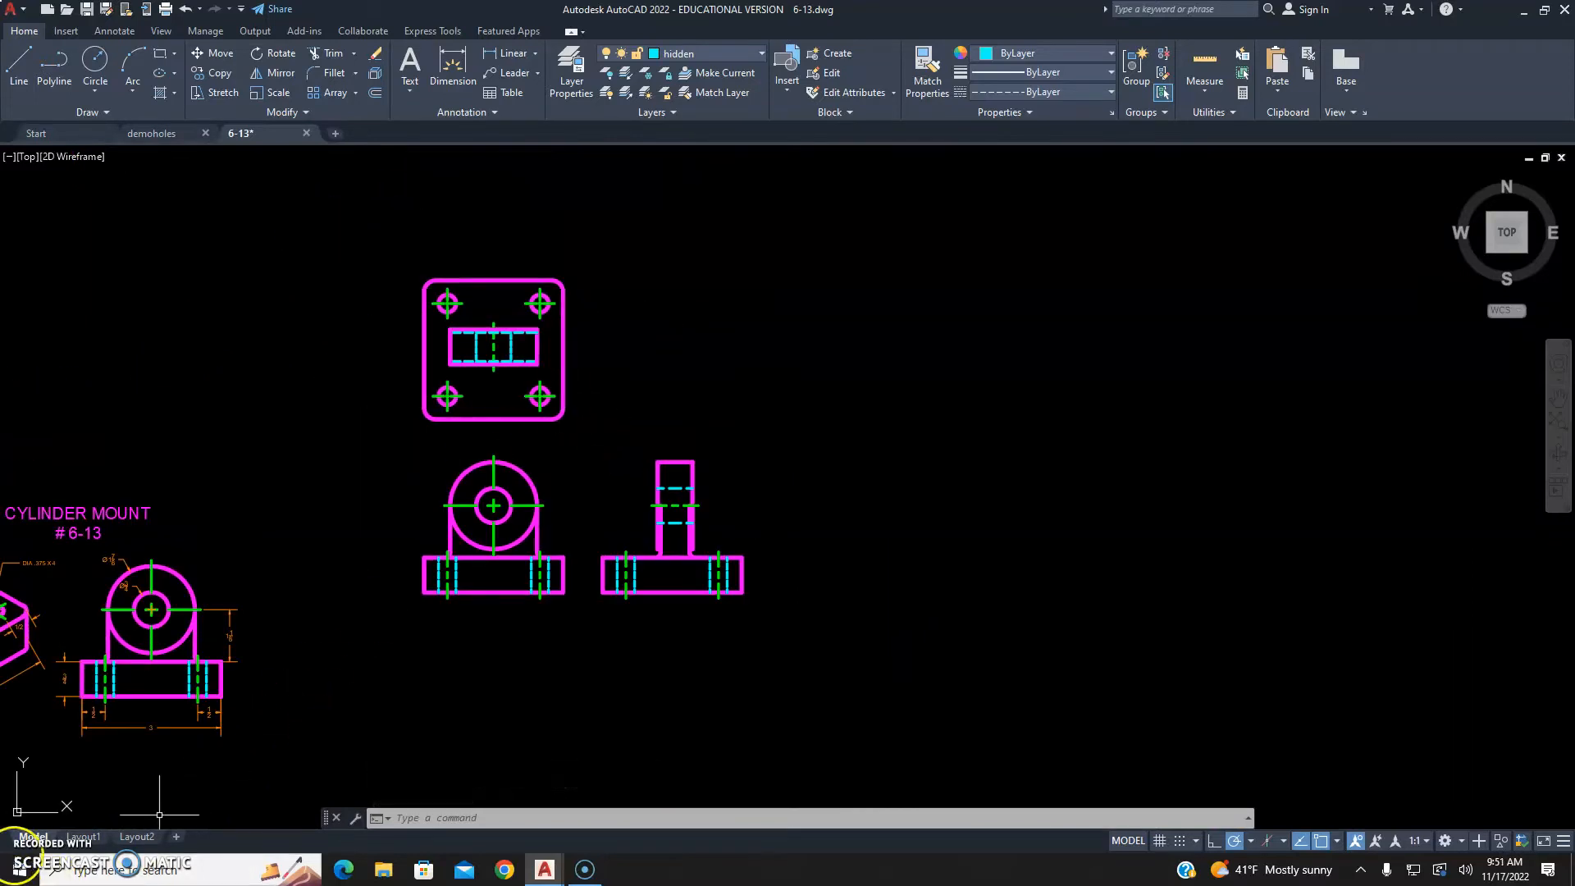